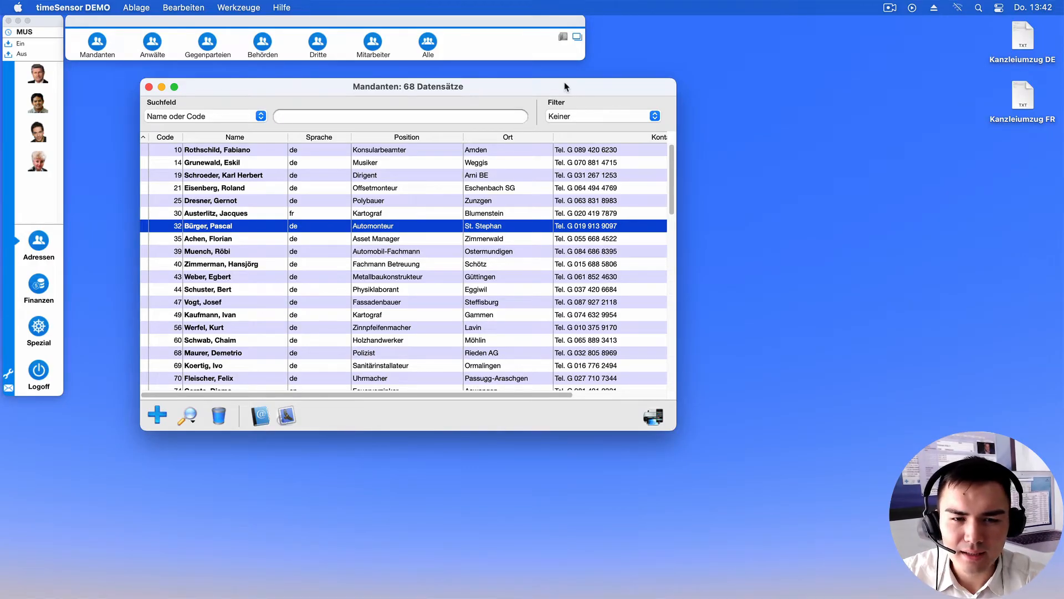
Open the document template list for the selected client and look through its templates and categories
left_click_drag(565, 83, 567, 95)
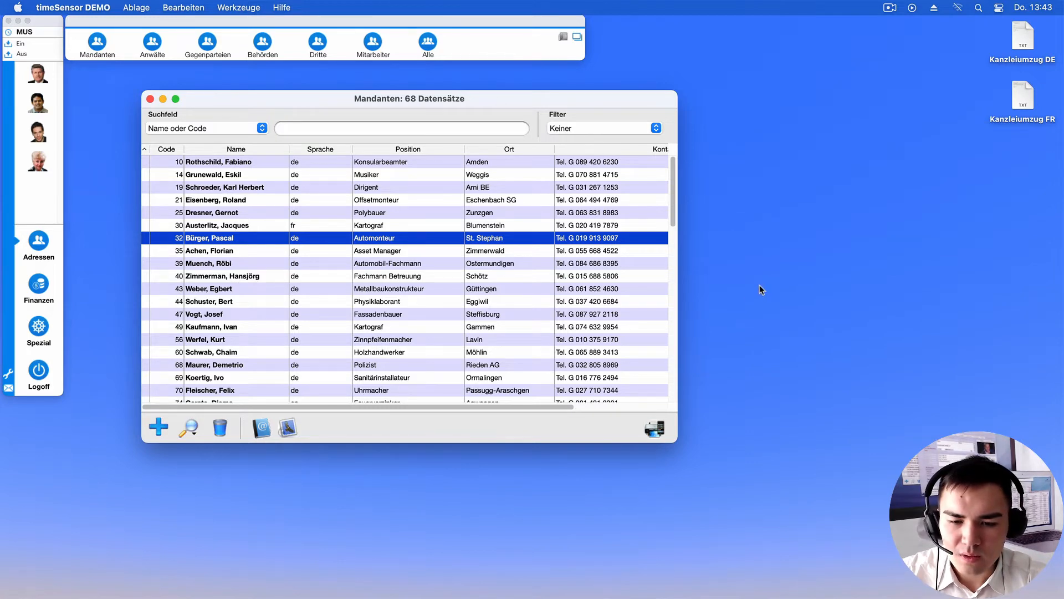
left_click(653, 431)
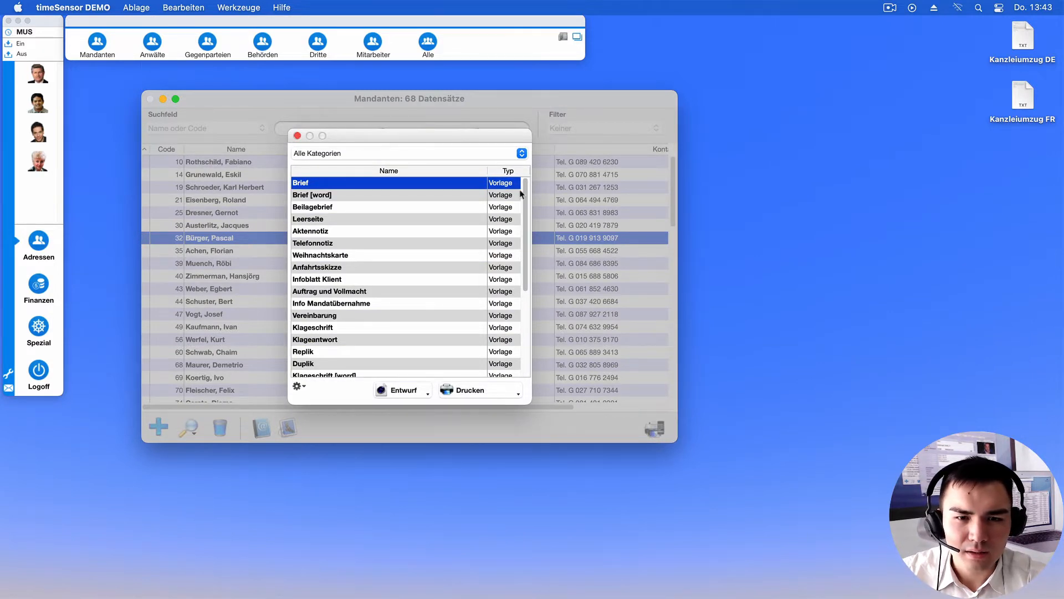
scroll(527, 196, "down", 1)
scroll(527, 195, "down", 5)
scroll(526, 195, "up", 8)
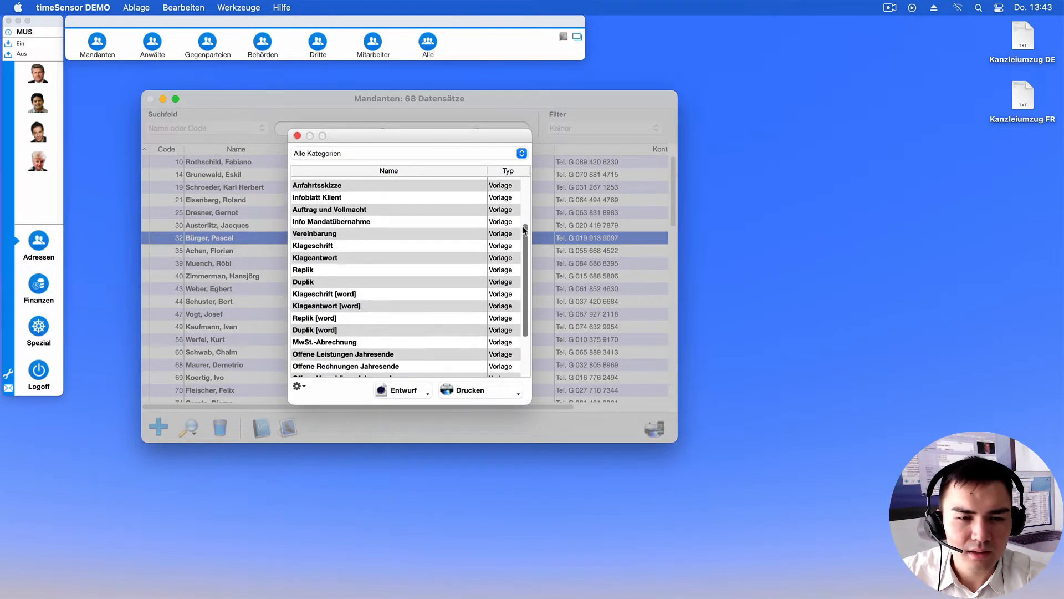
left_click(474, 156)
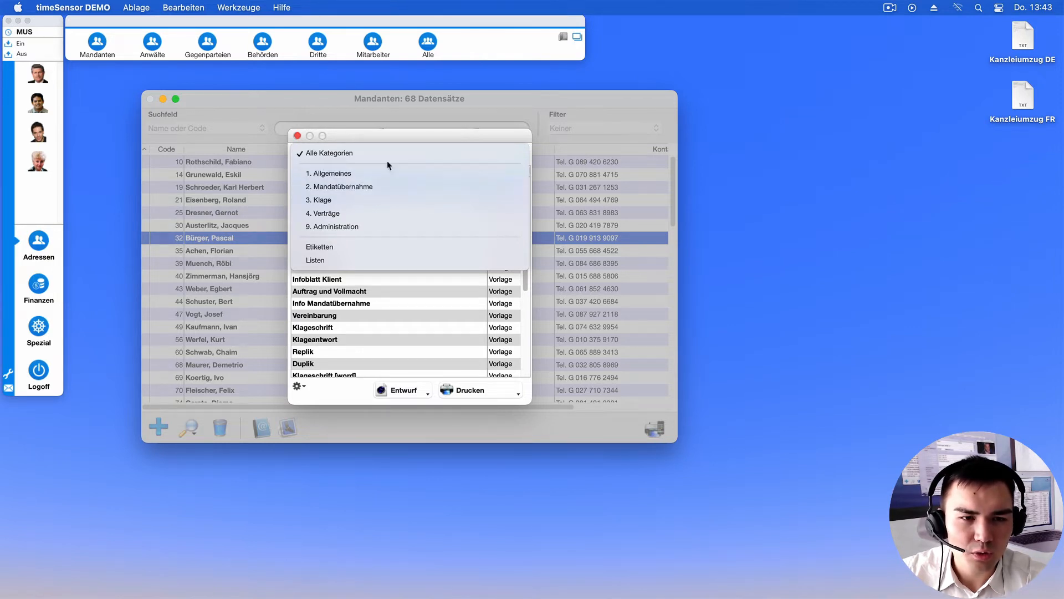
left_click(410, 133)
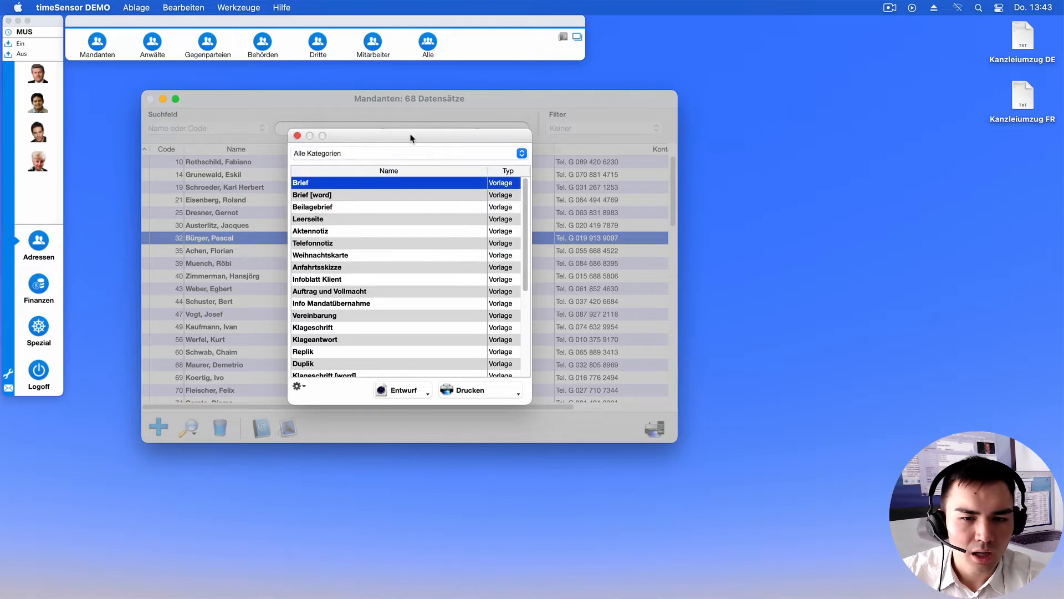
scroll(525, 199, "down", 5)
scroll(525, 198, "up", 5)
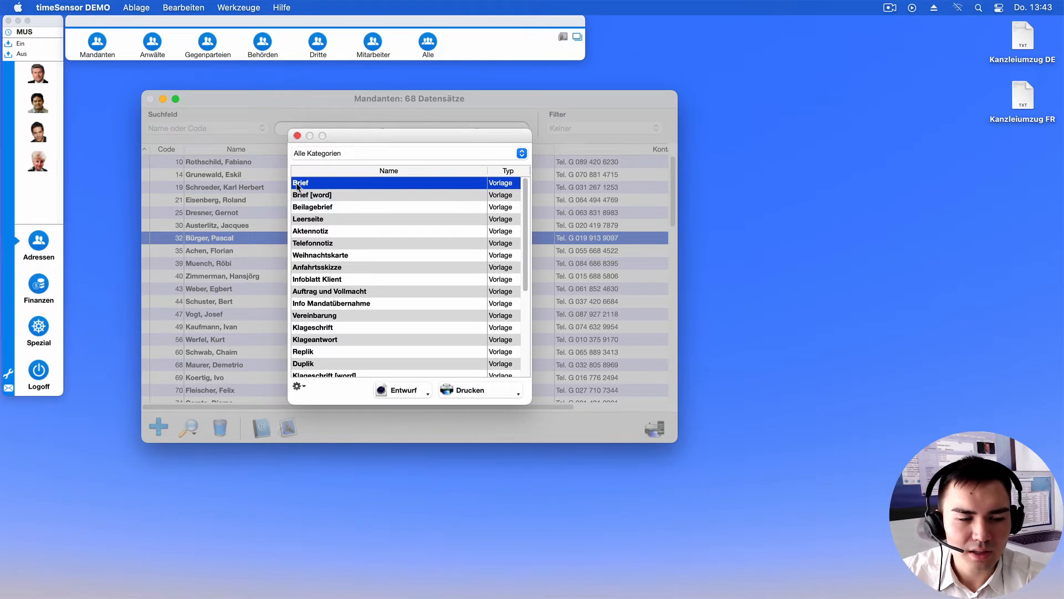
Generate a draft from the Brief template for the selected client, close it, and briefly reopen the template list
left_click(403, 390)
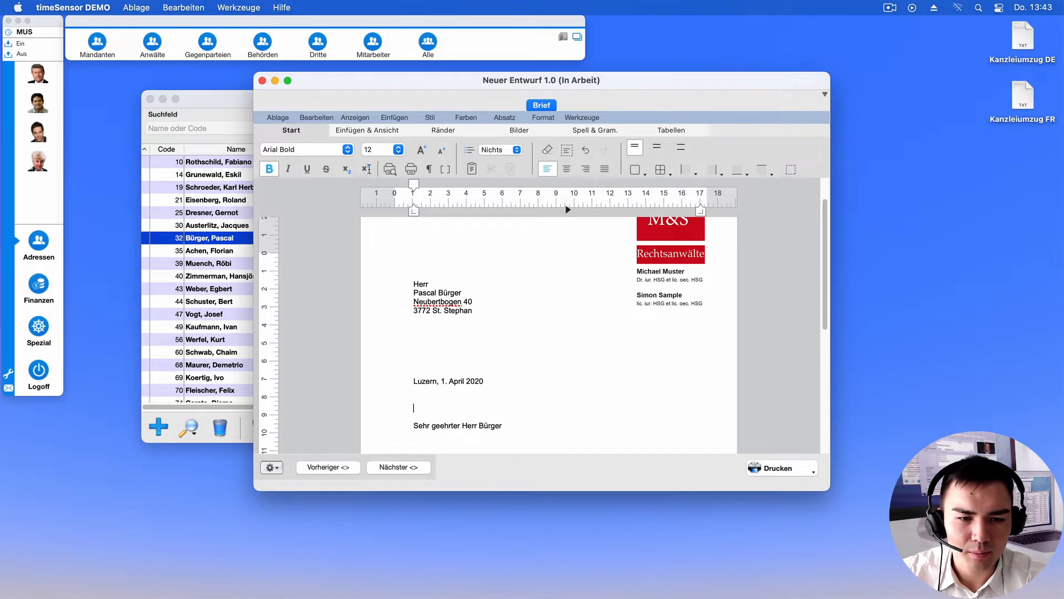
left_click(263, 83)
left_click(479, 305)
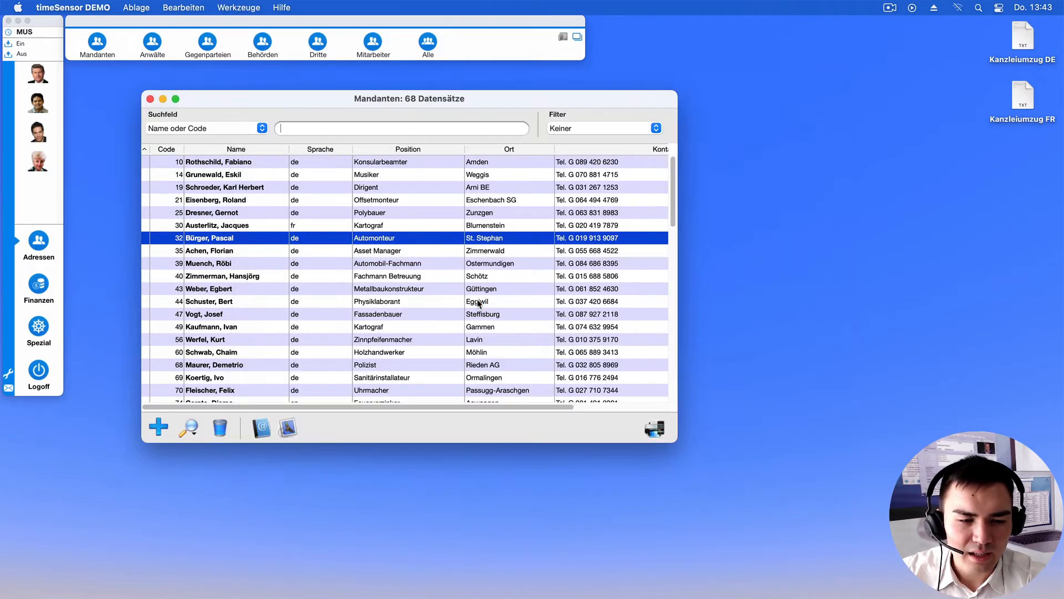
left_click(655, 427)
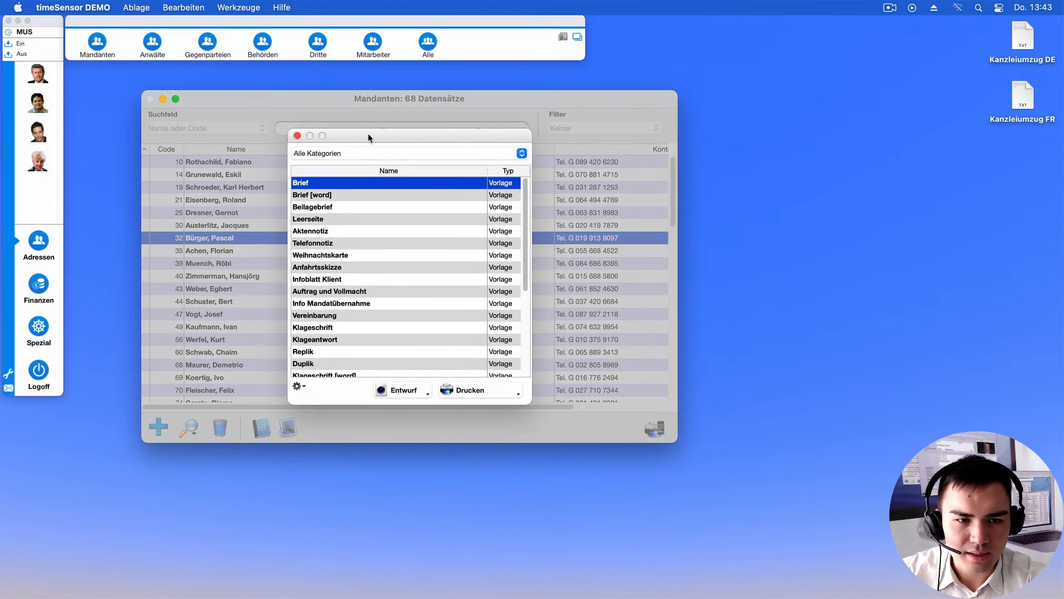
left_click(297, 135)
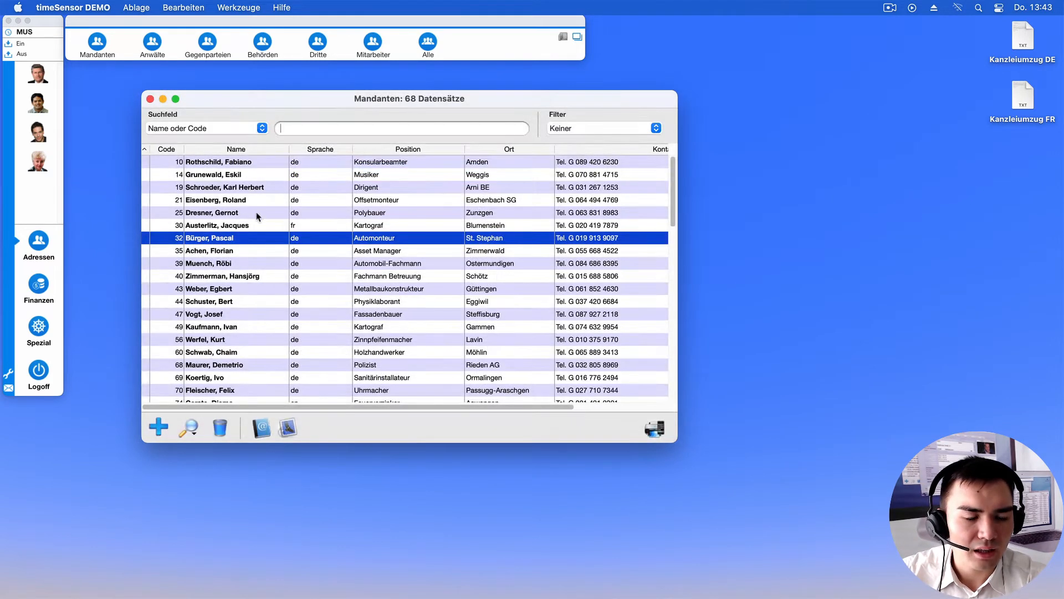
Check the new-draft template list in the Entwürfe section of the selected client's dossier, and close the dossier
double_click(215, 239)
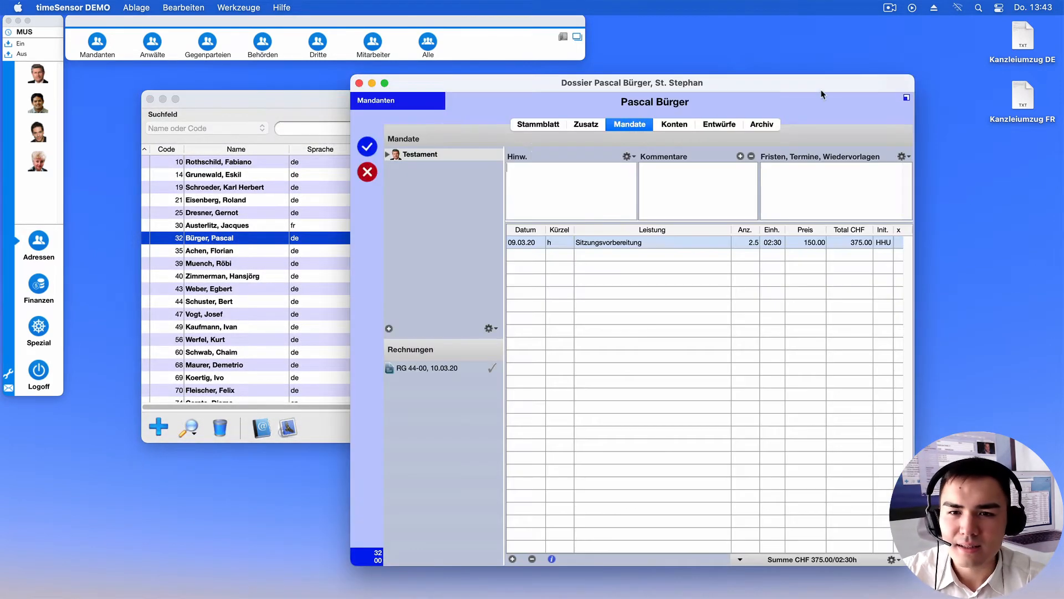
left_click_drag(748, 84, 612, 89)
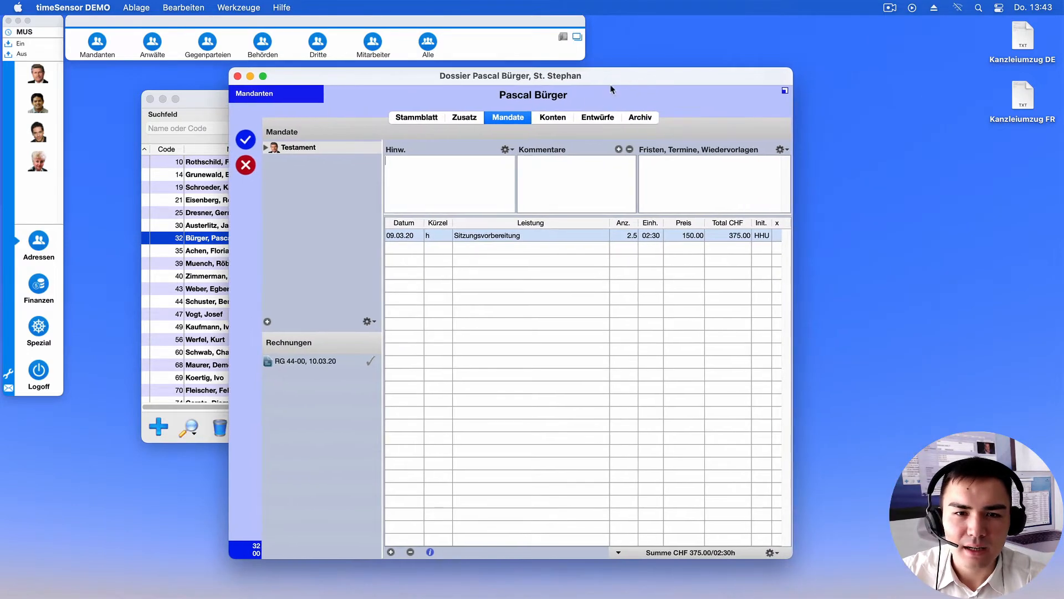
left_click(598, 116)
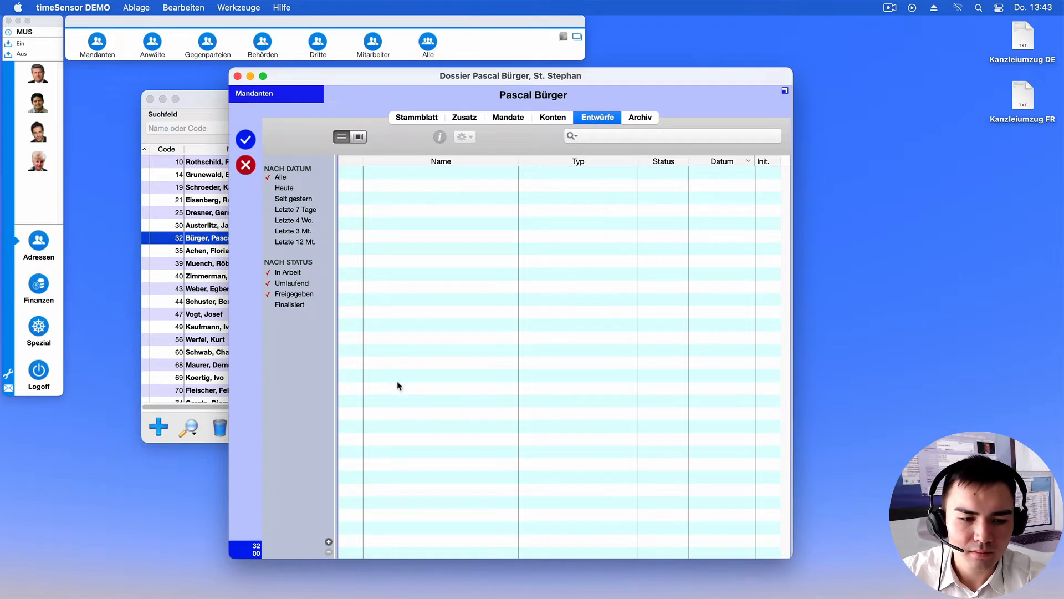
left_click(329, 542)
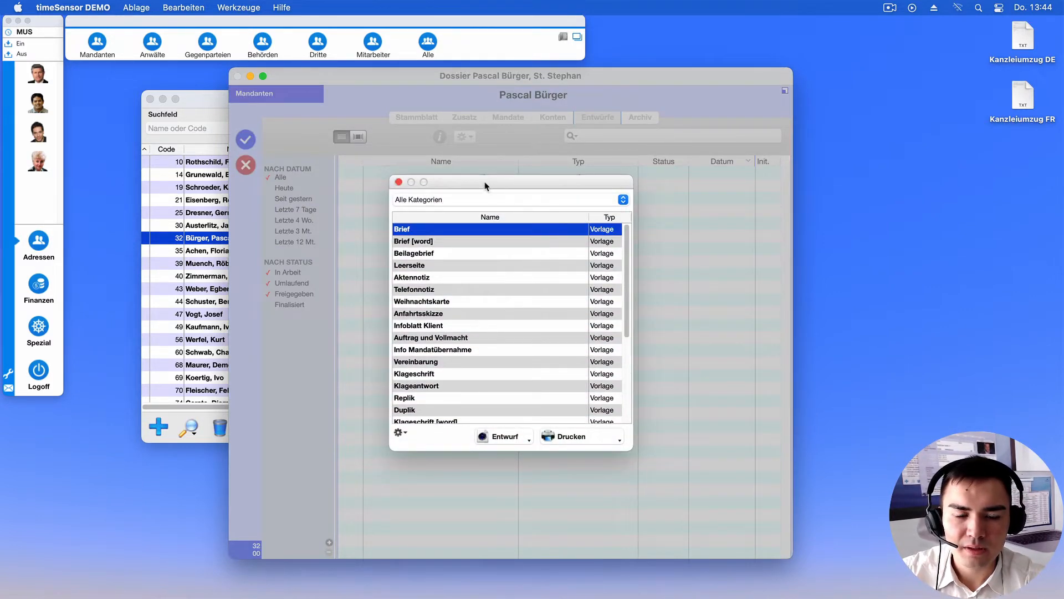
left_click(398, 182)
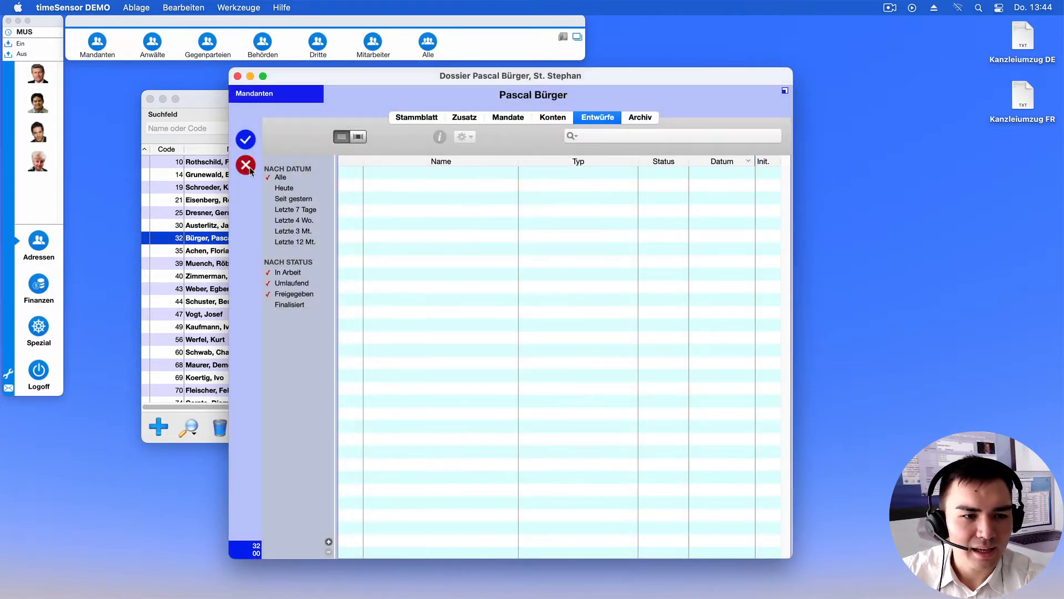
left_click(246, 164)
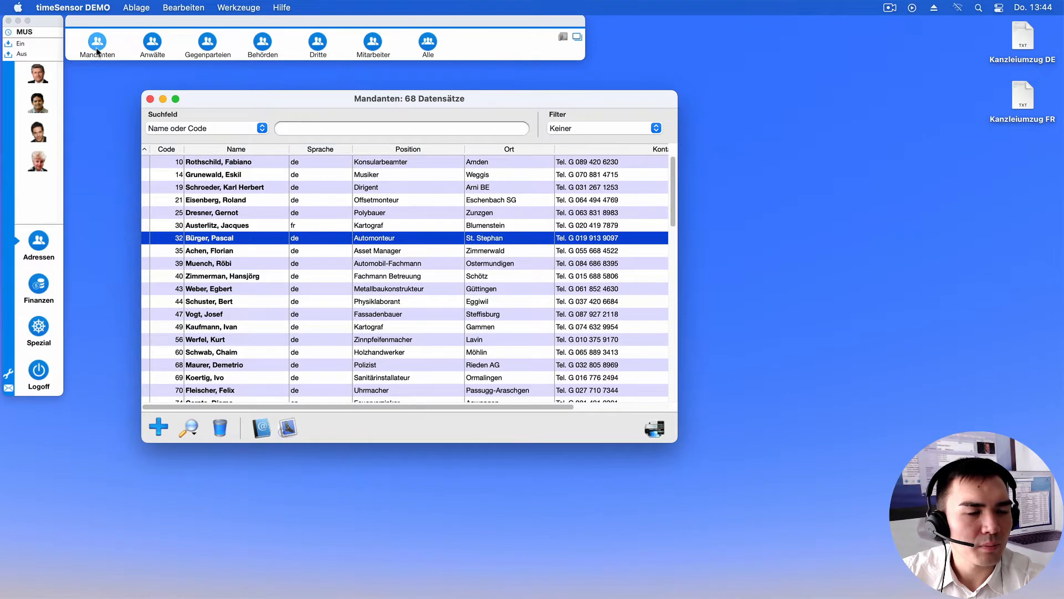
Open the 018 Scheidung mandate folder in the first lawyer's area and view the templates offered for a new draft
left_click(43, 79)
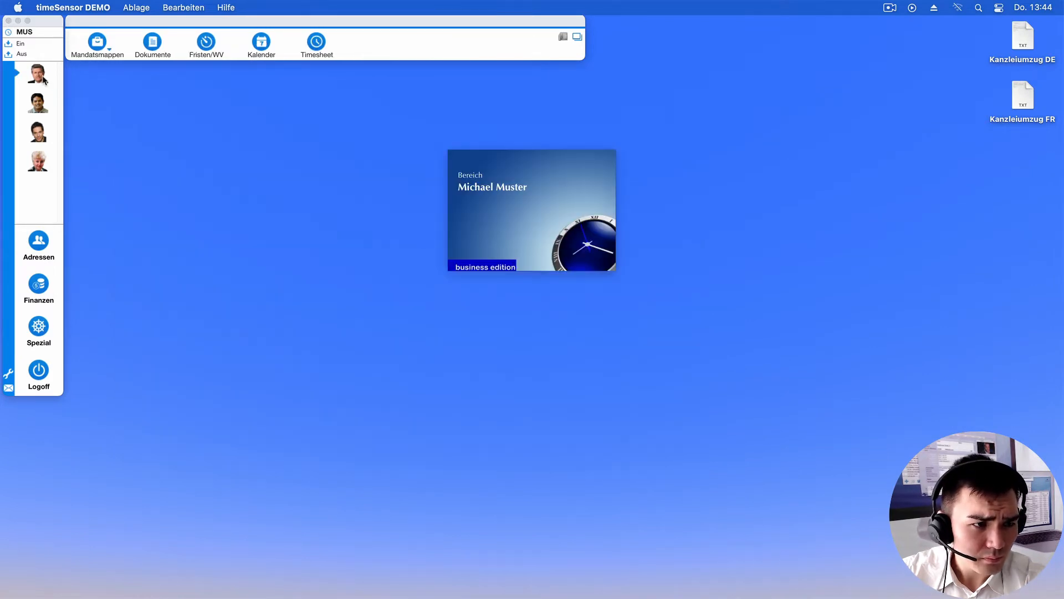
left_click(99, 44)
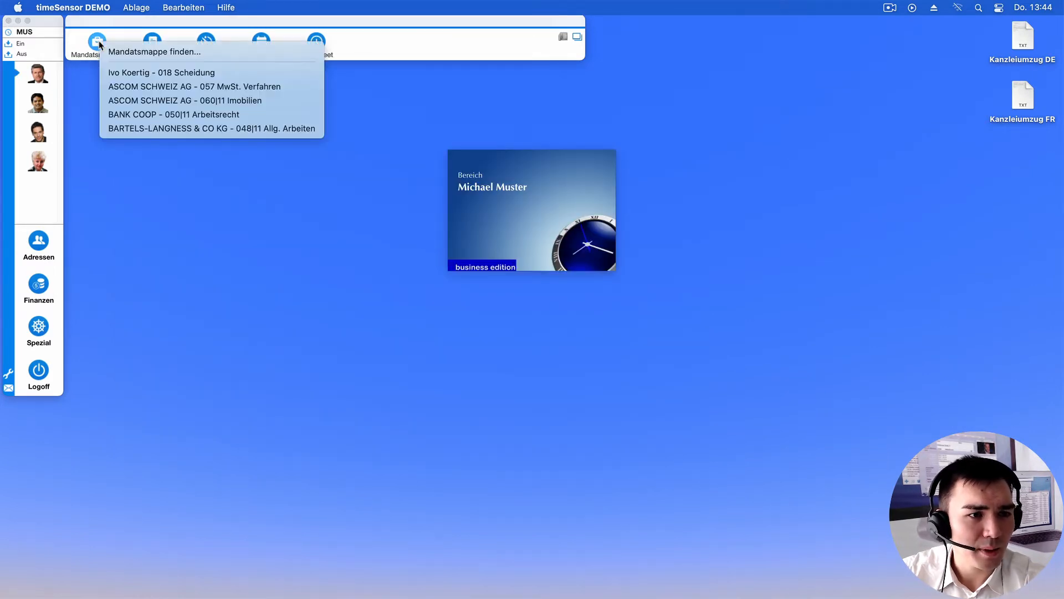
left_click(162, 73)
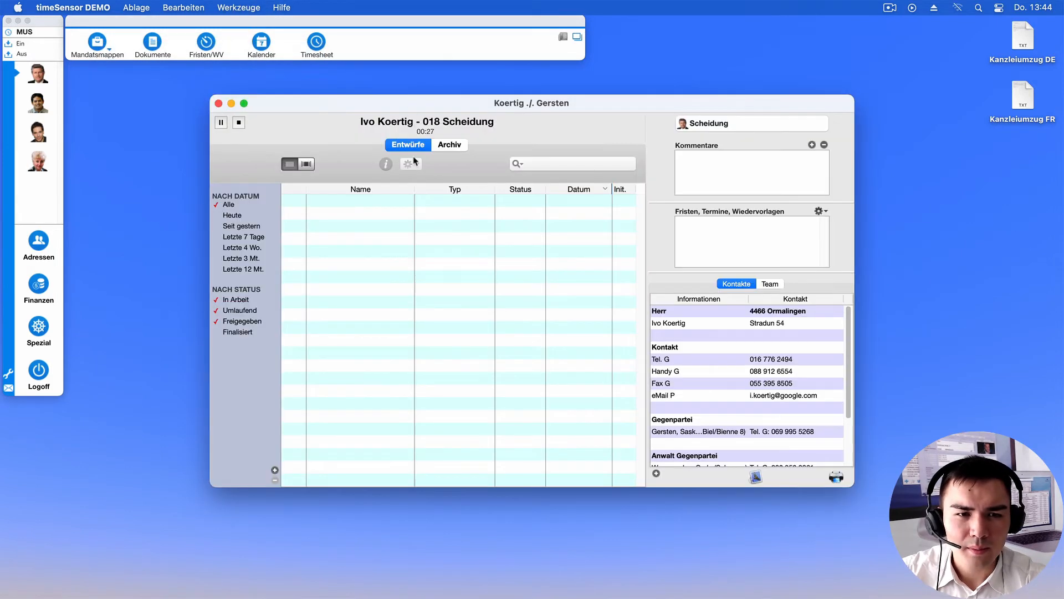
left_click_drag(438, 106, 475, 101)
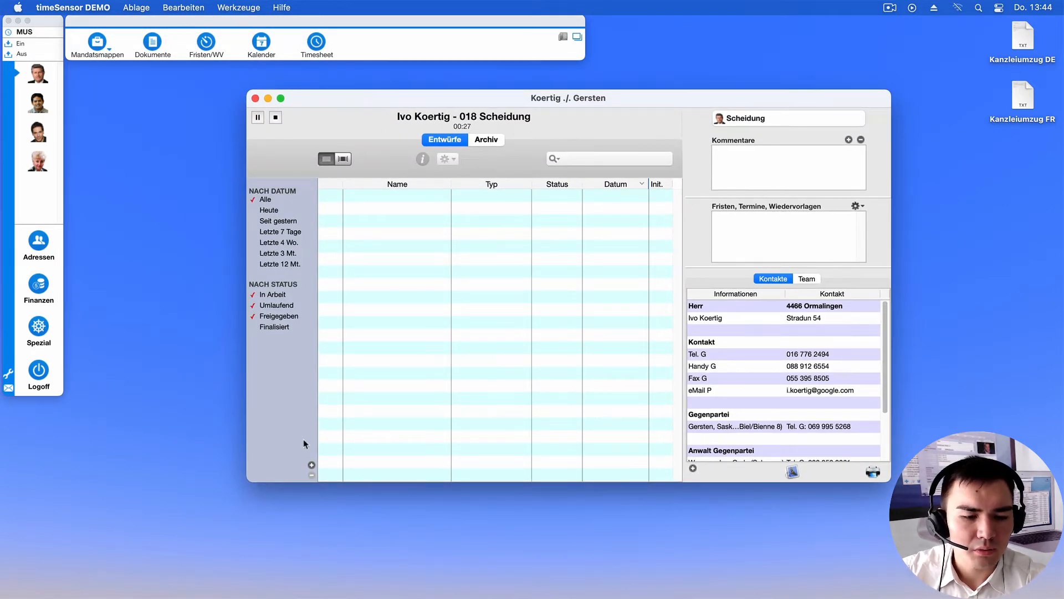
left_click(312, 466)
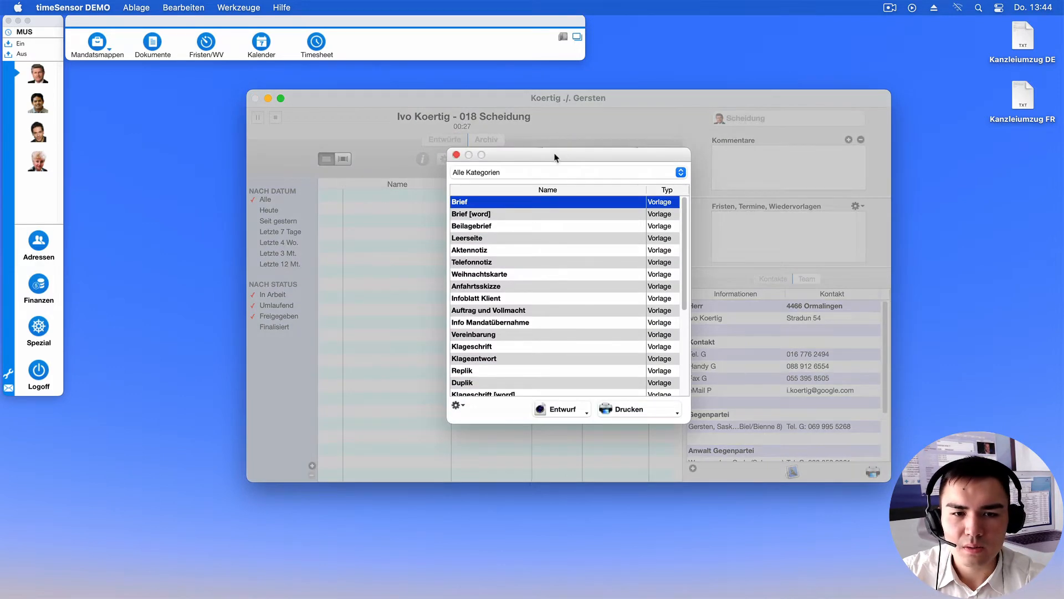
left_click(456, 155)
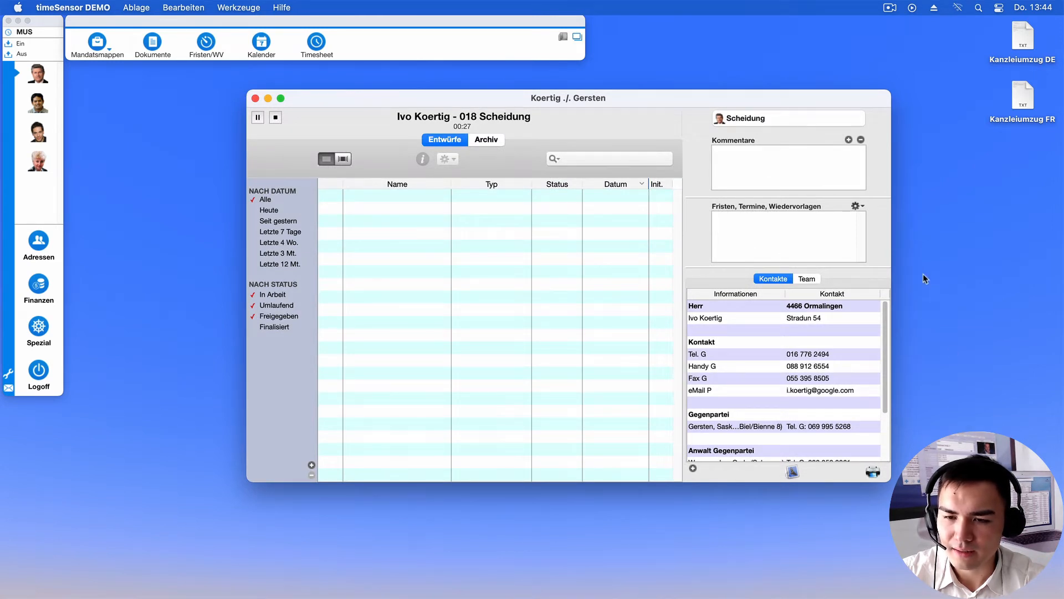
Select the opposing party (Gegenpartei) in the mandate folder's contacts and open the document templates for that contact
scroll(806, 361, "down", 3)
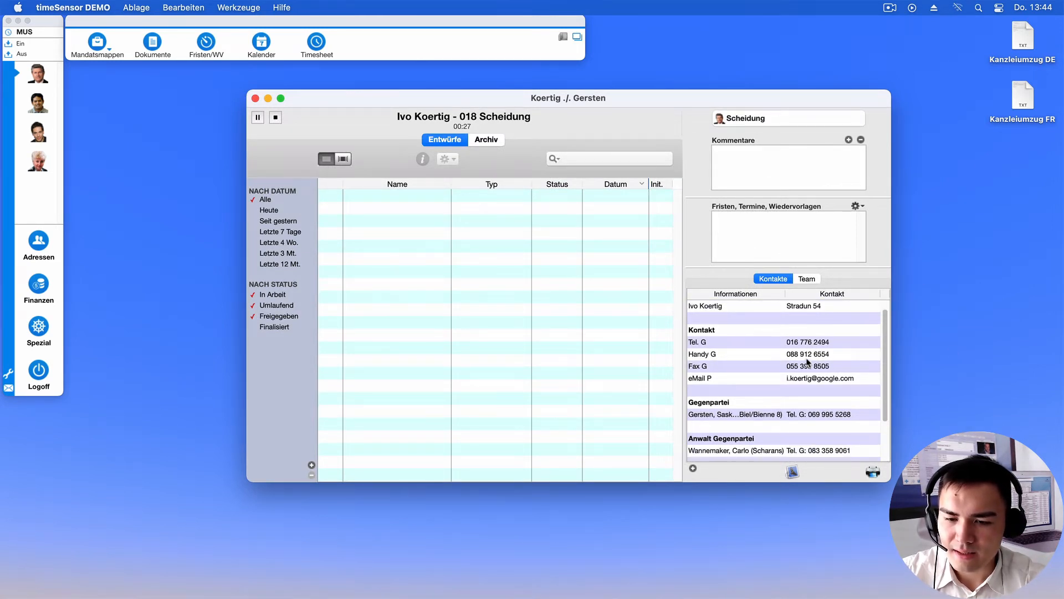
scroll(806, 357, "down", 2)
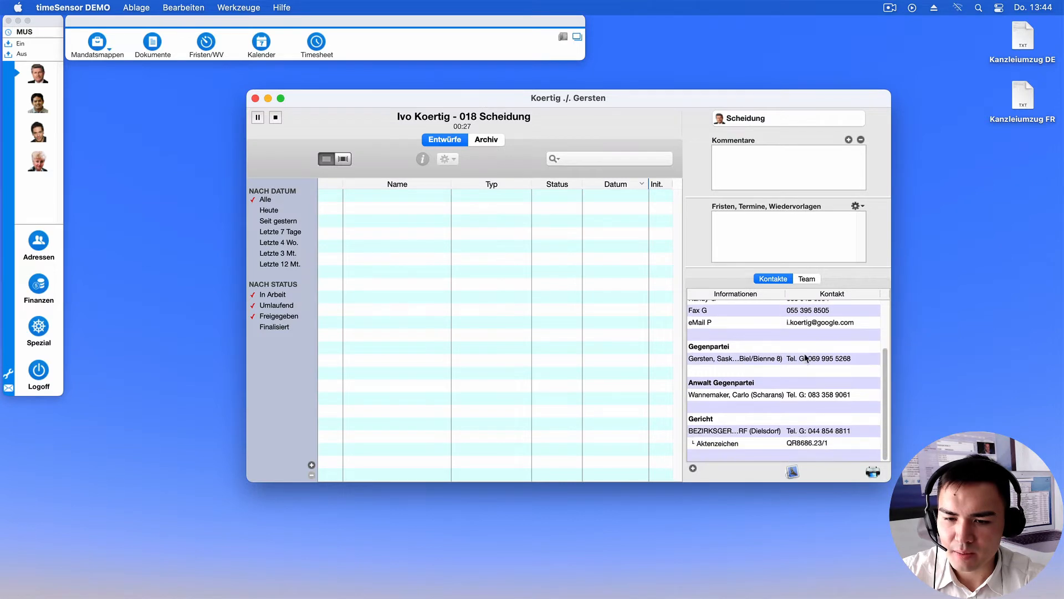
left_click(718, 360)
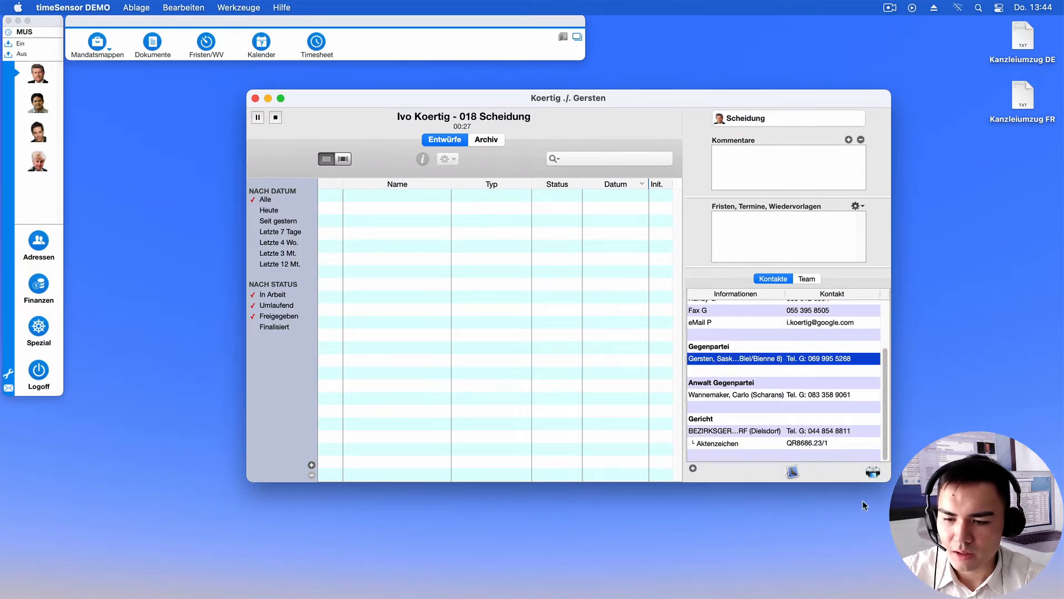
left_click(875, 474)
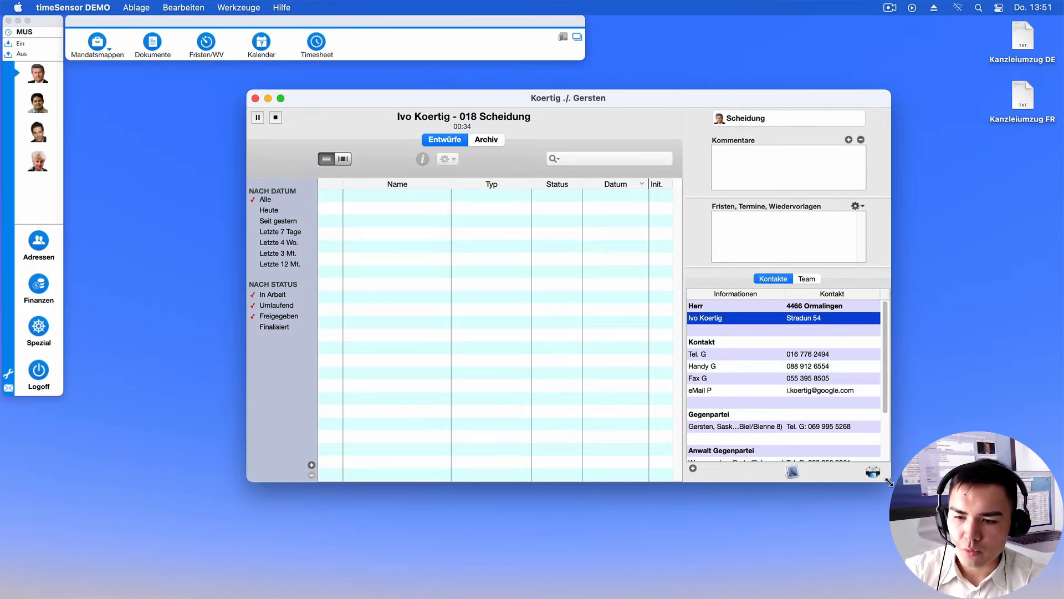
Create a new document template named Kanzleiumzug and place the cursor in its blank German page
left_click(874, 473)
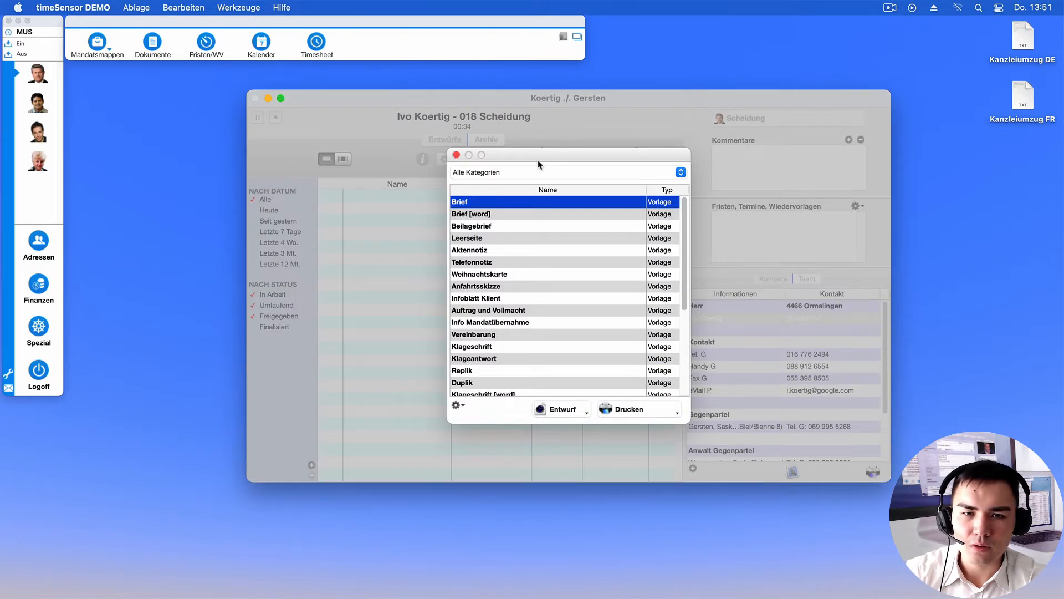
mouse_move(686, 212)
left_mouse_down()
mouse_move(688, 311)
mouse_move(687, 209)
left_mouse_up()
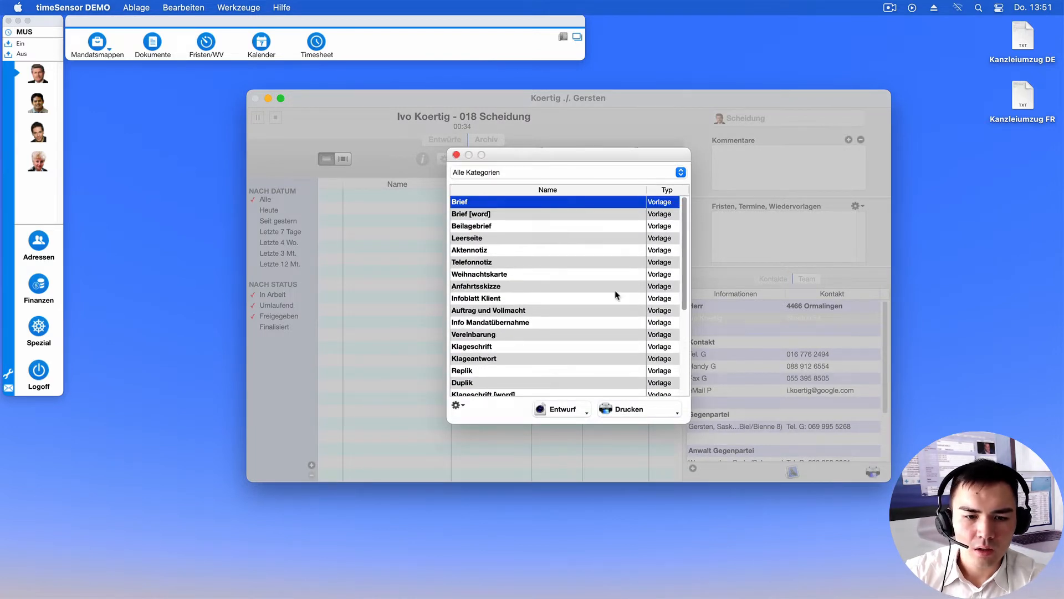
left_click(458, 407)
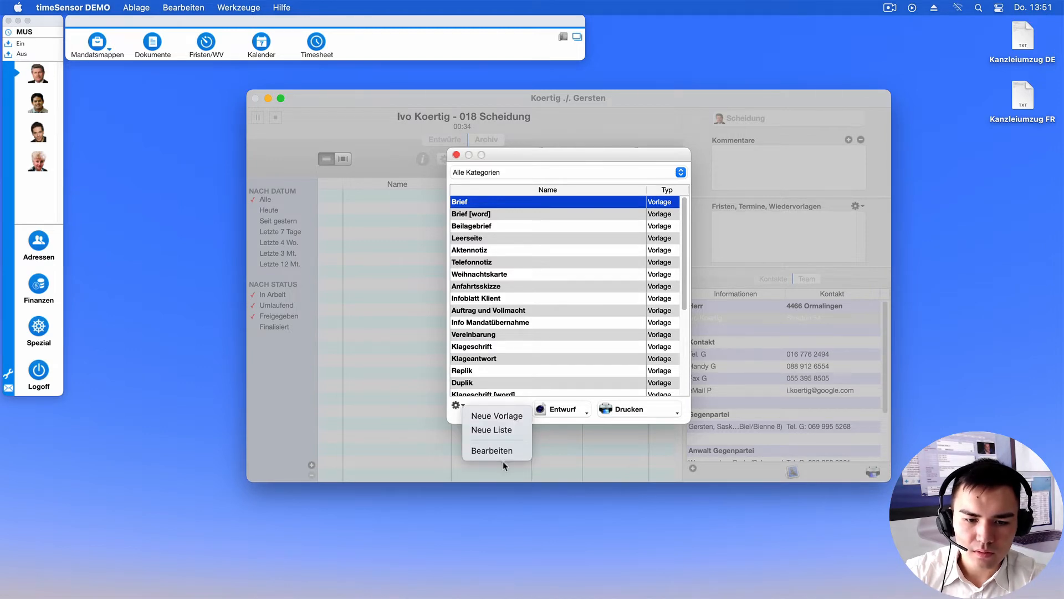
left_click(511, 417)
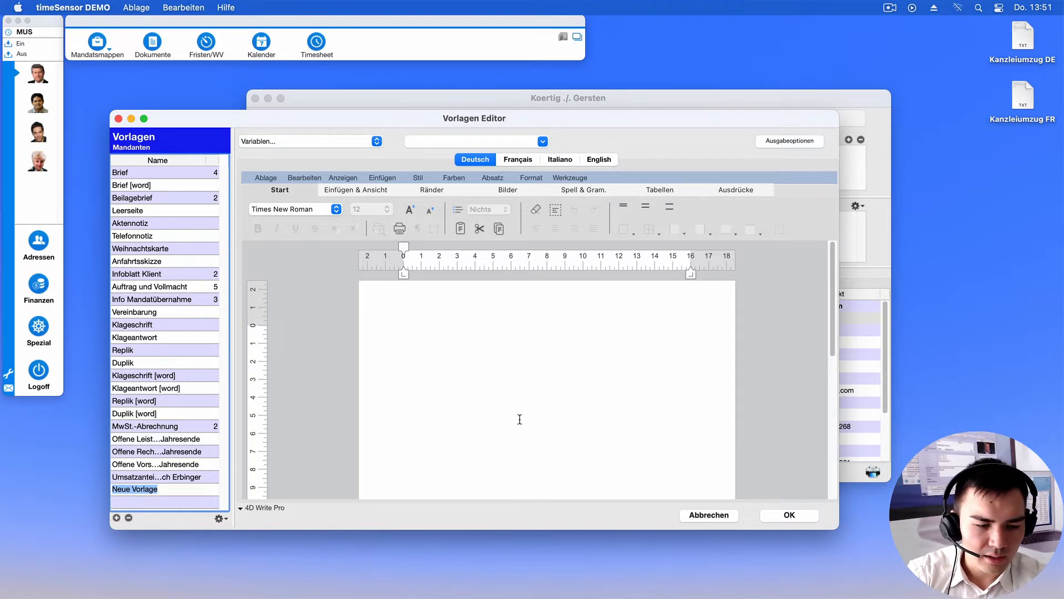
type("Kanzl")
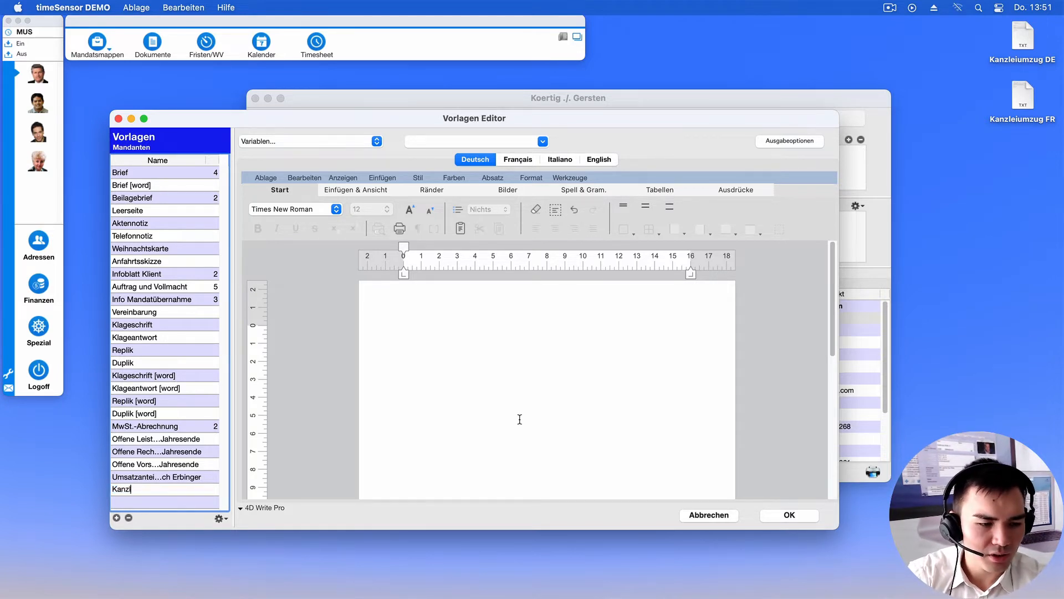
type("eiumzug")
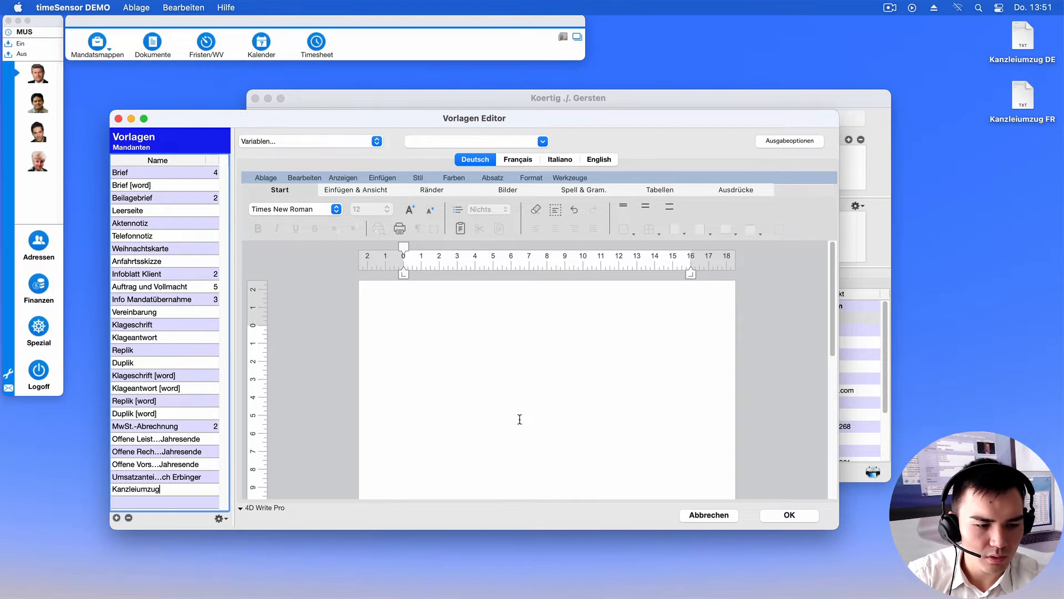
key("Return")
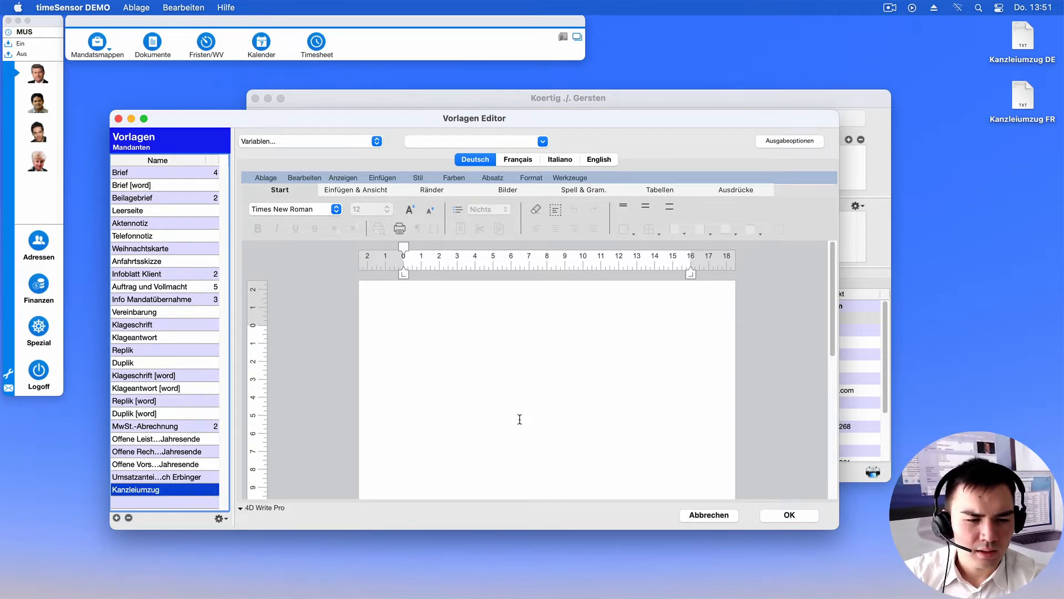
left_click(516, 329)
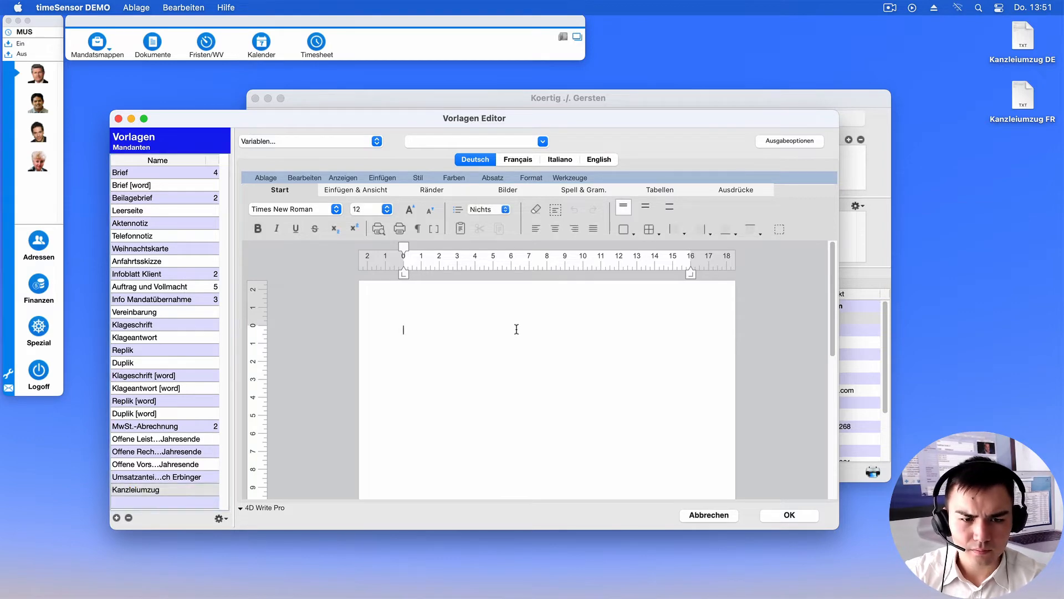
left_click_drag(622, 117, 617, 89)
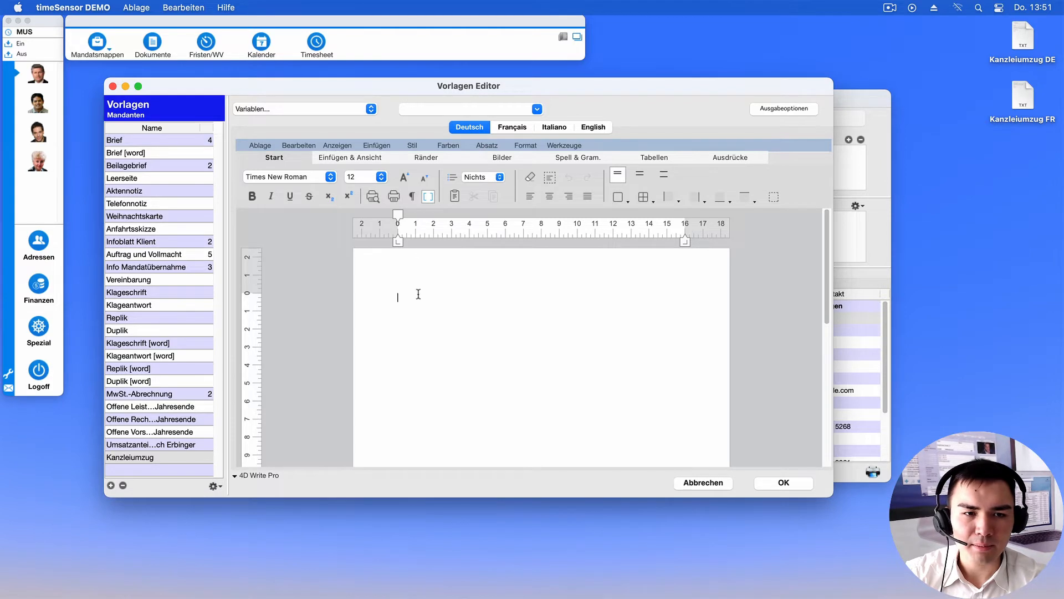
Insert the expression [Adressen]Etikette Hauptadresse from the main table as the address line of the German letter
left_click(372, 148)
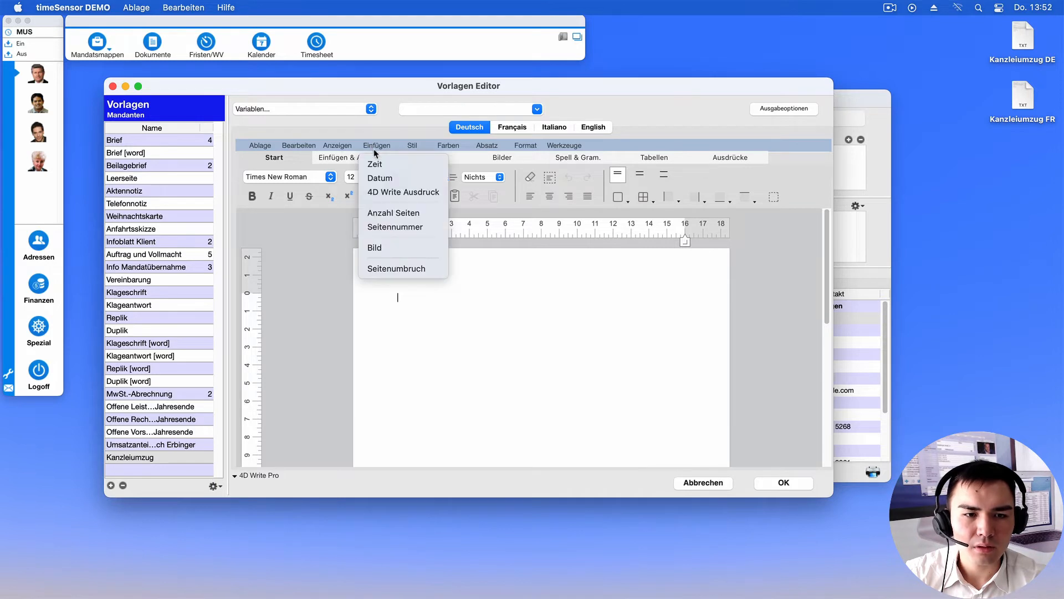
left_click(401, 194)
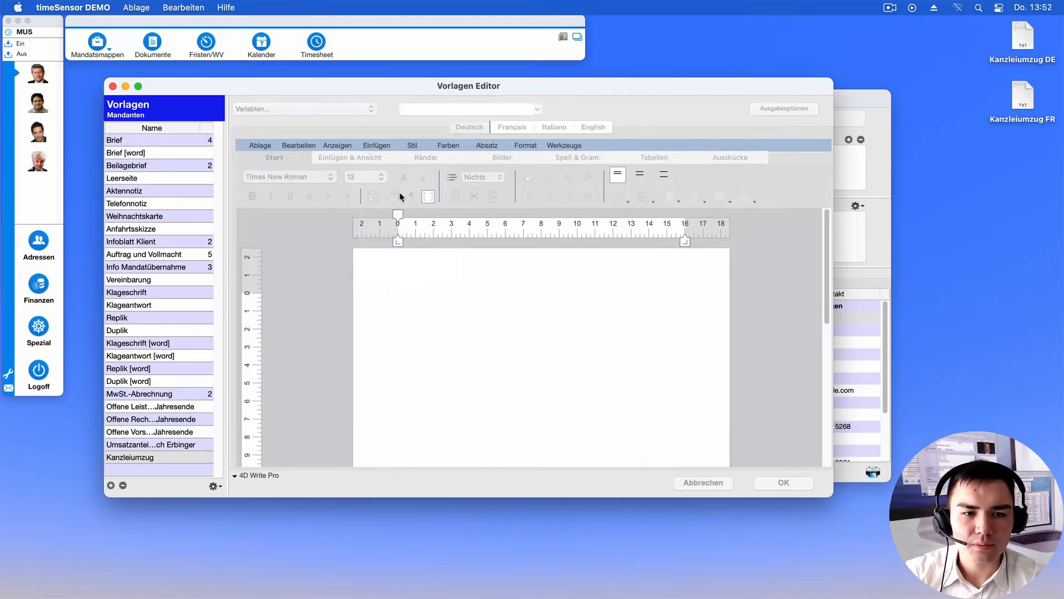
left_click_drag(455, 257, 455, 287)
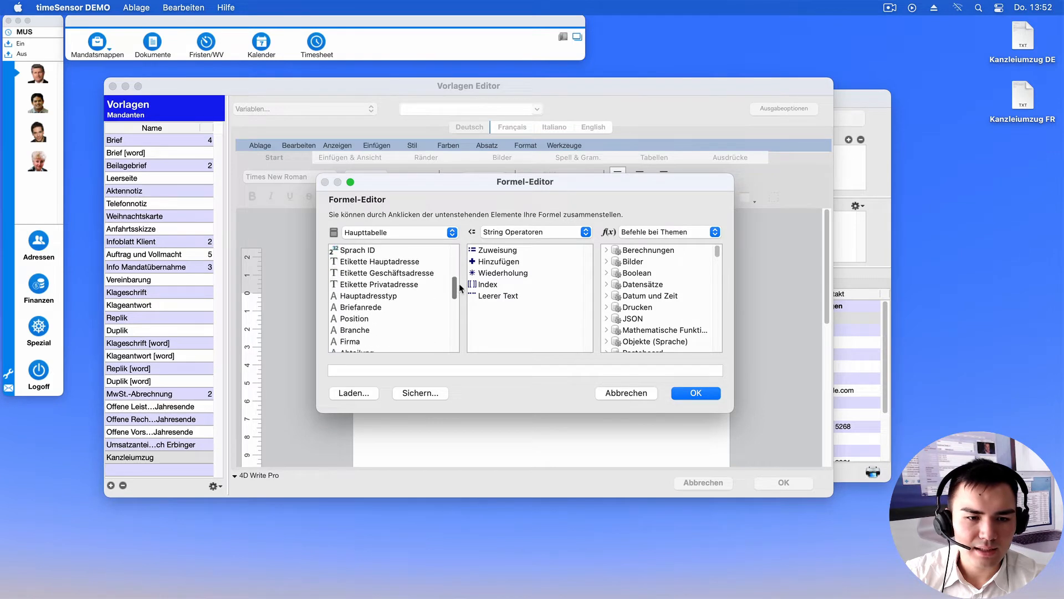
left_click(410, 264)
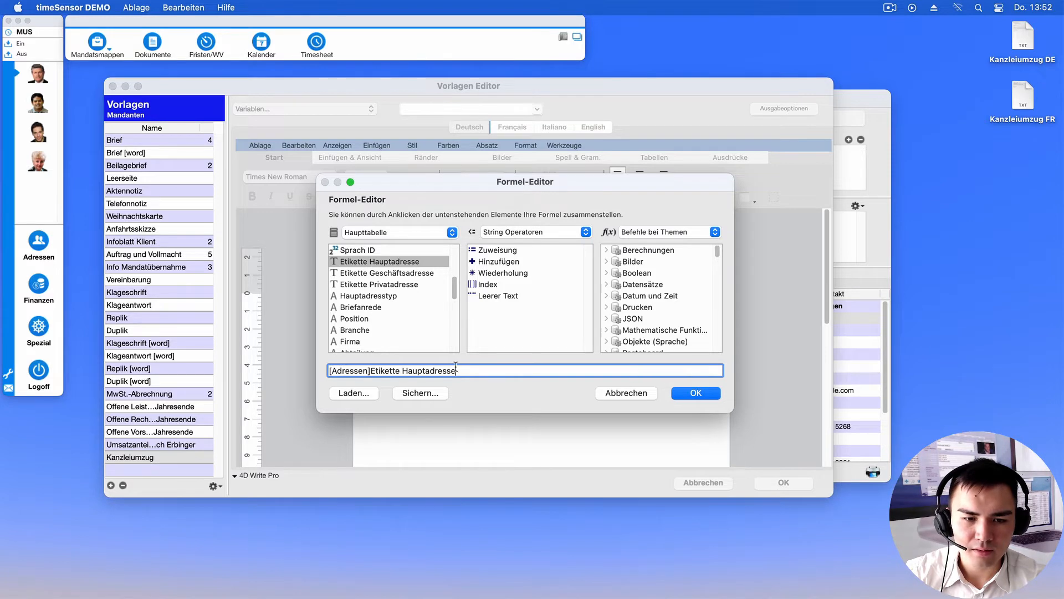
left_click(714, 394)
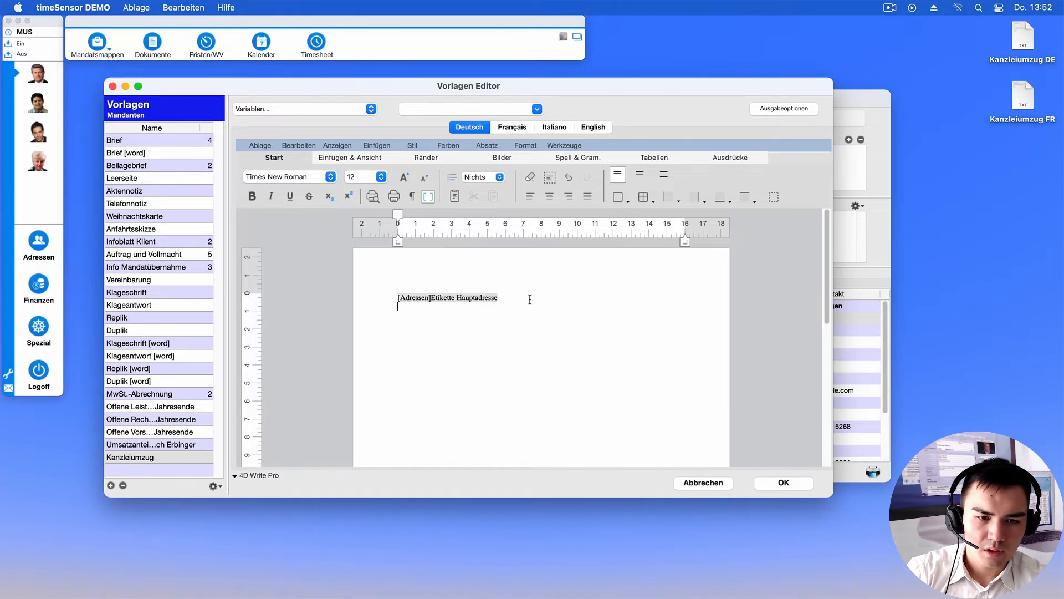
Show the paragraph marks and write the date line "Luzern, 30. September 2021" three blank lines below the address expression
left_click(412, 196)
key("Return")
key("Return")
key("Return")
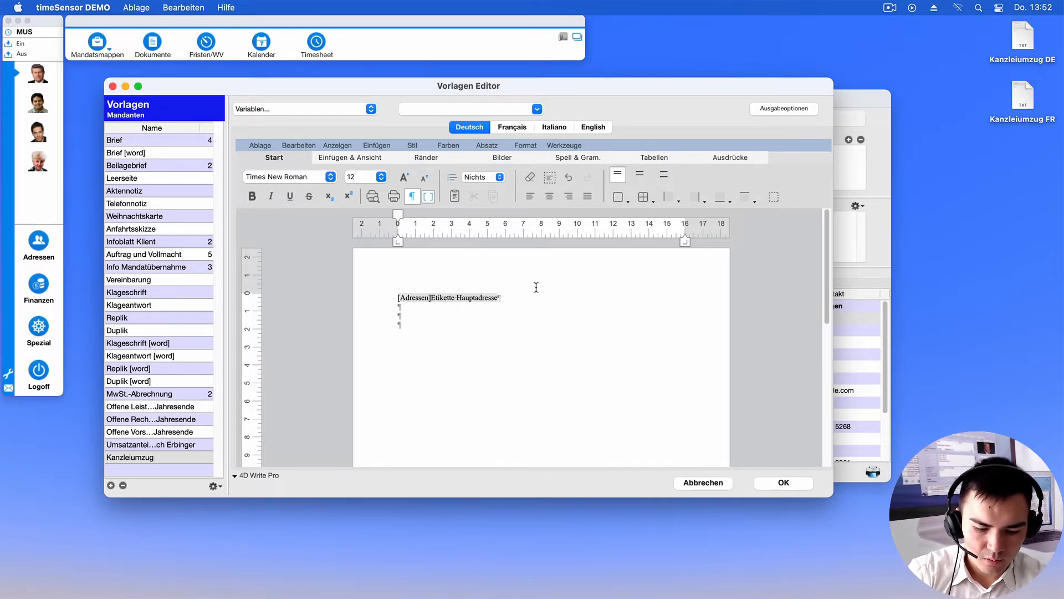
type("Luzern")
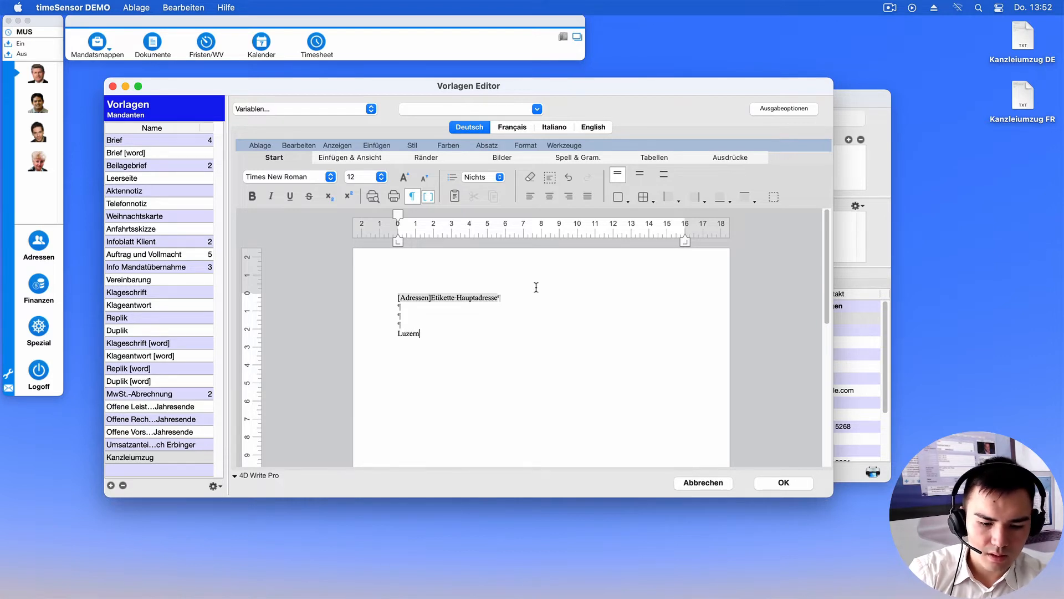
type(", 30. September 2021")
Write the subject line "Kanzleiumzug" three blank lines below the date line
key("Return")
key("Return")
key("Return")
key("Return")
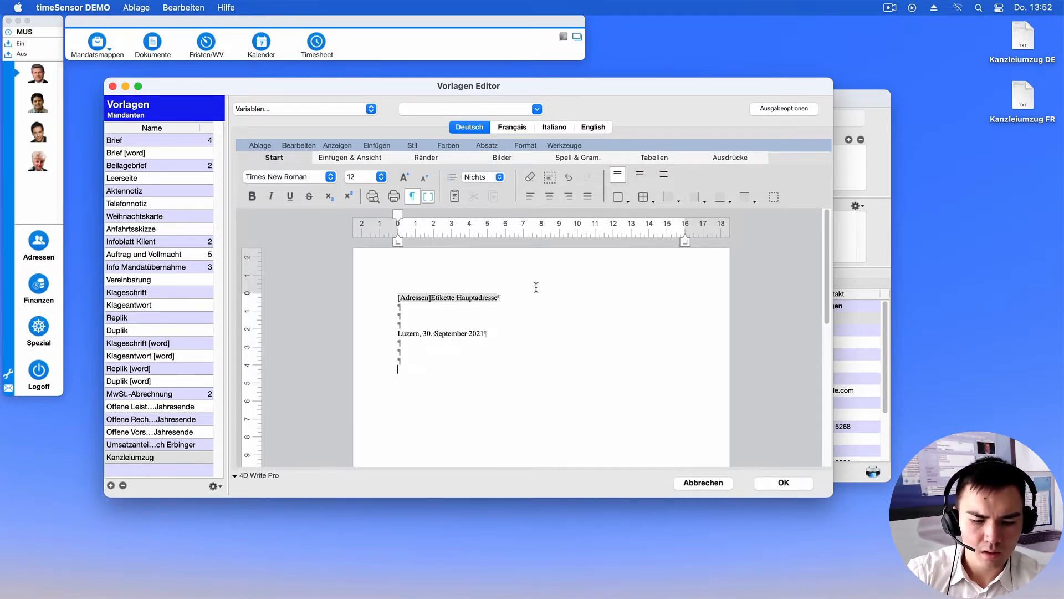
type("Kanzleiumzug")
key("Return")
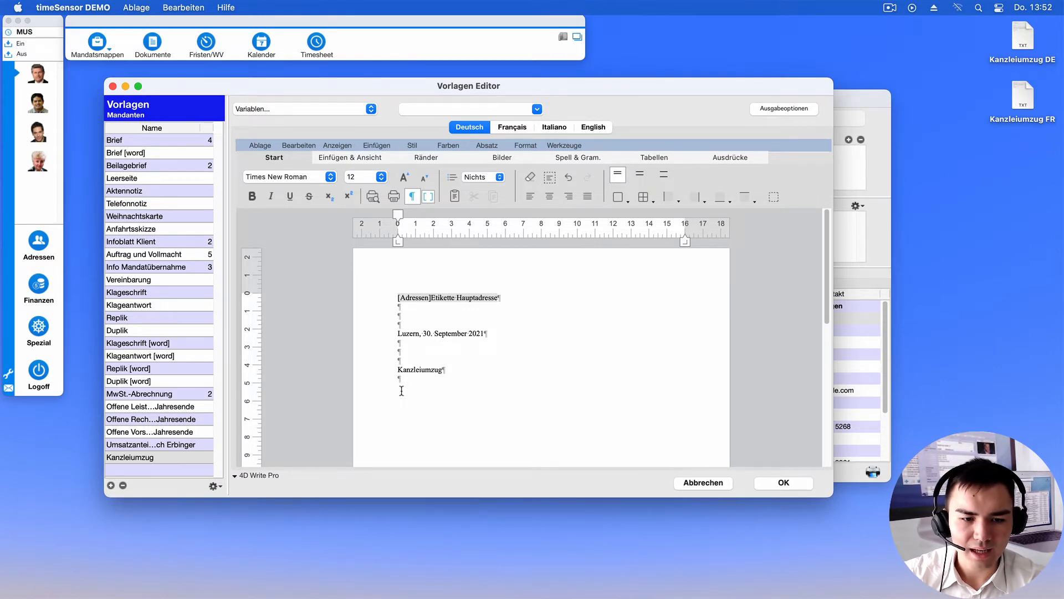
Insert the expression [Adressen]Briefanrede one blank line below the subject, and leave a blank line after it for the letter text
left_click(379, 146)
left_click(419, 191)
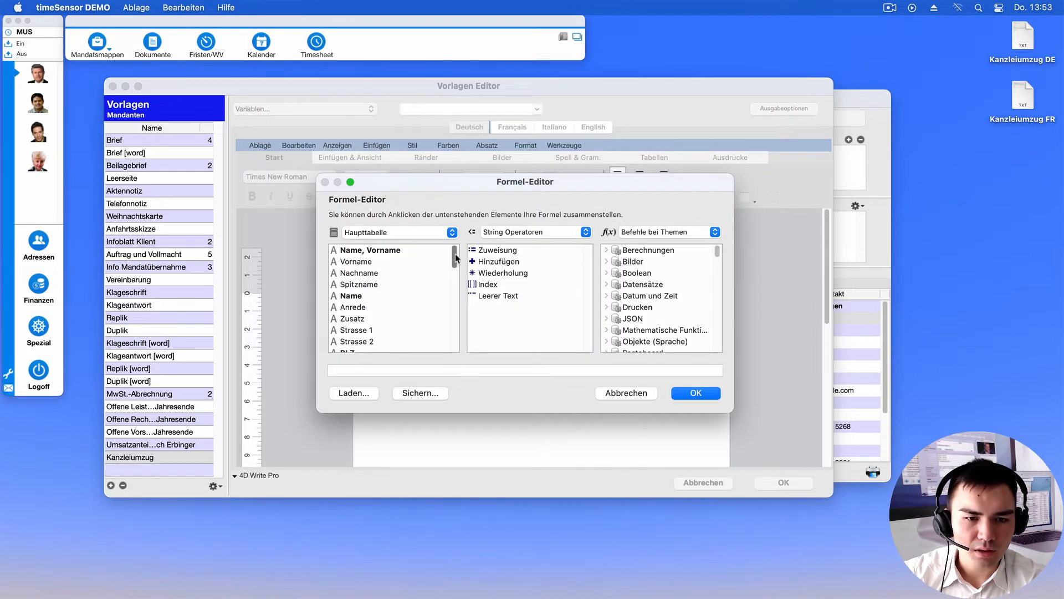
scroll(456, 258, "down", 2)
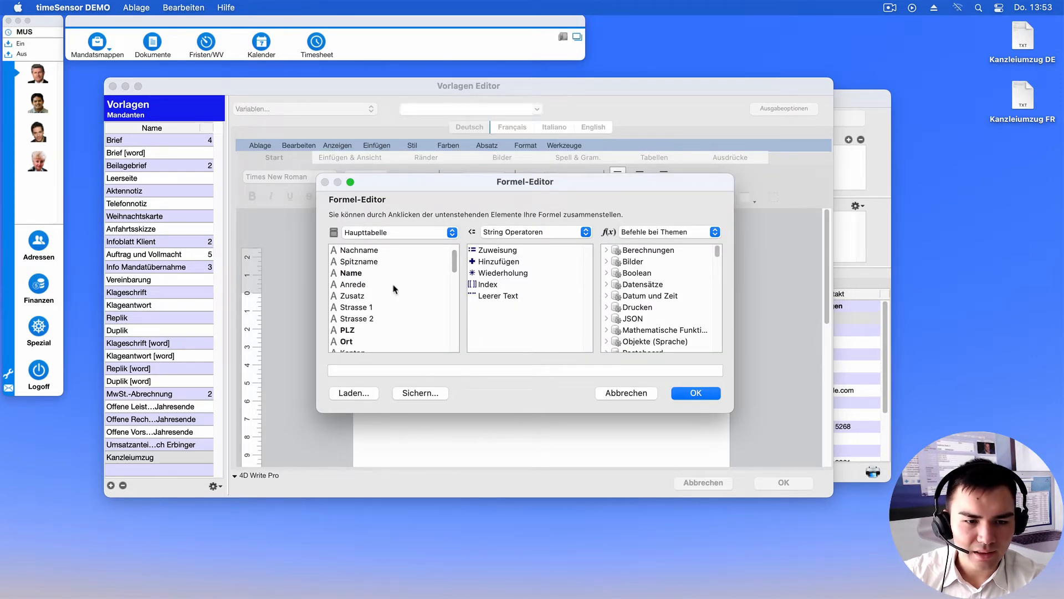
left_click(400, 285)
scroll(456, 266, "down", 2)
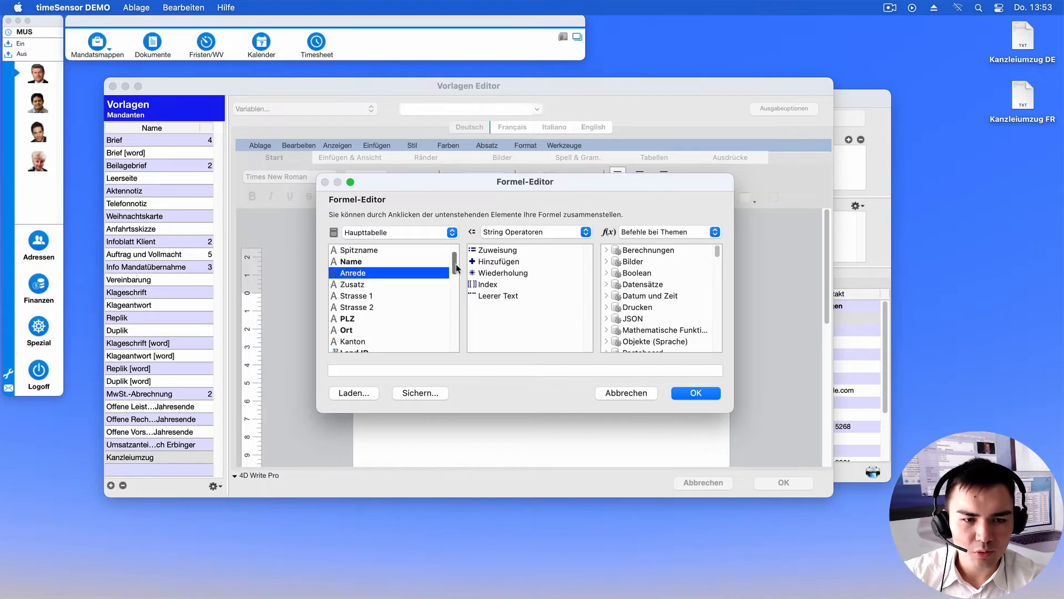
scroll(456, 271, "down", 3)
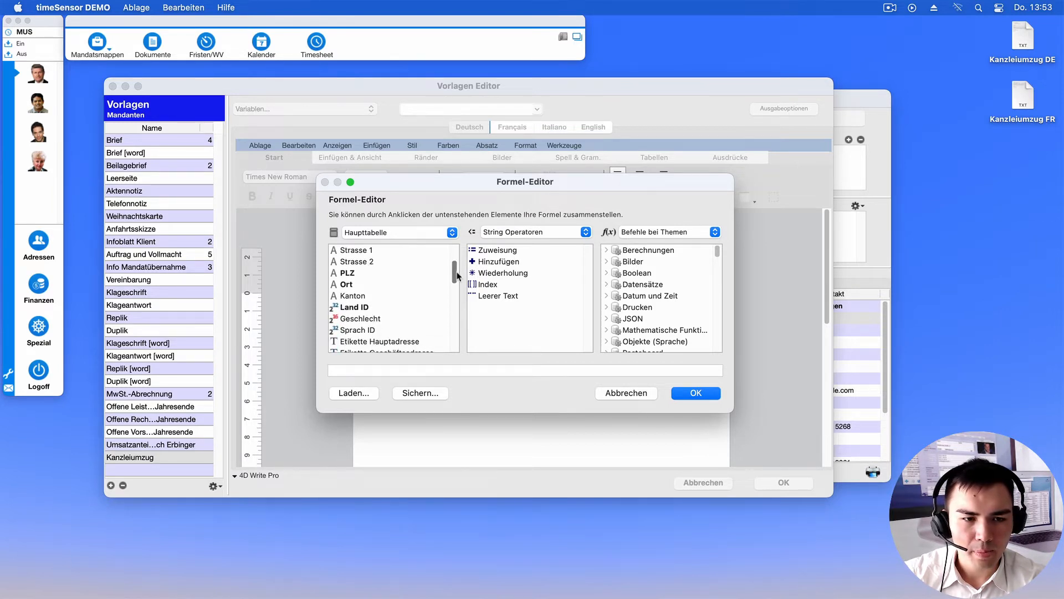
scroll(456, 274, "down", 7)
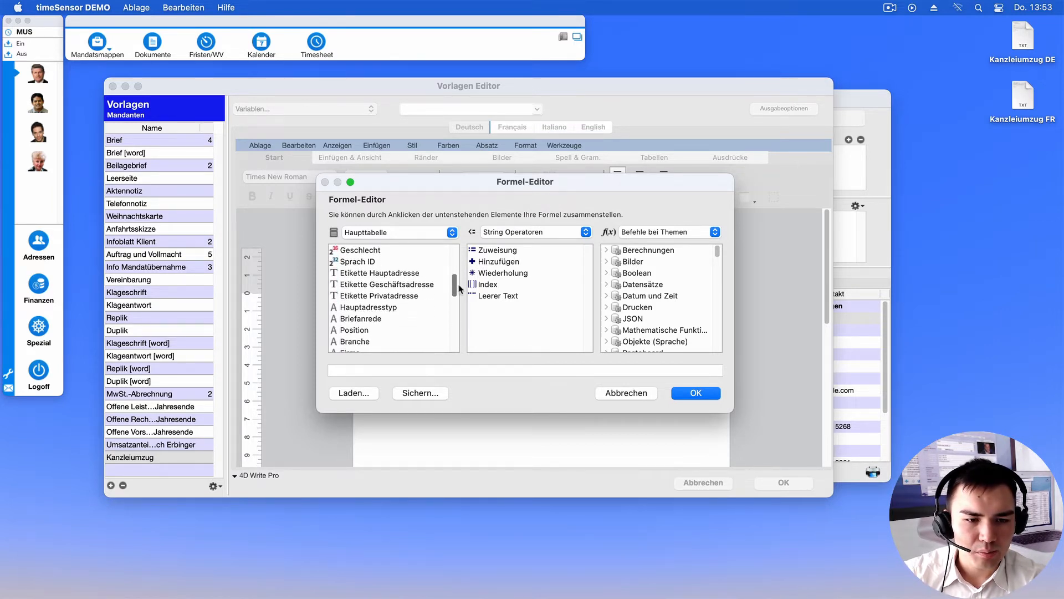
left_click(380, 320)
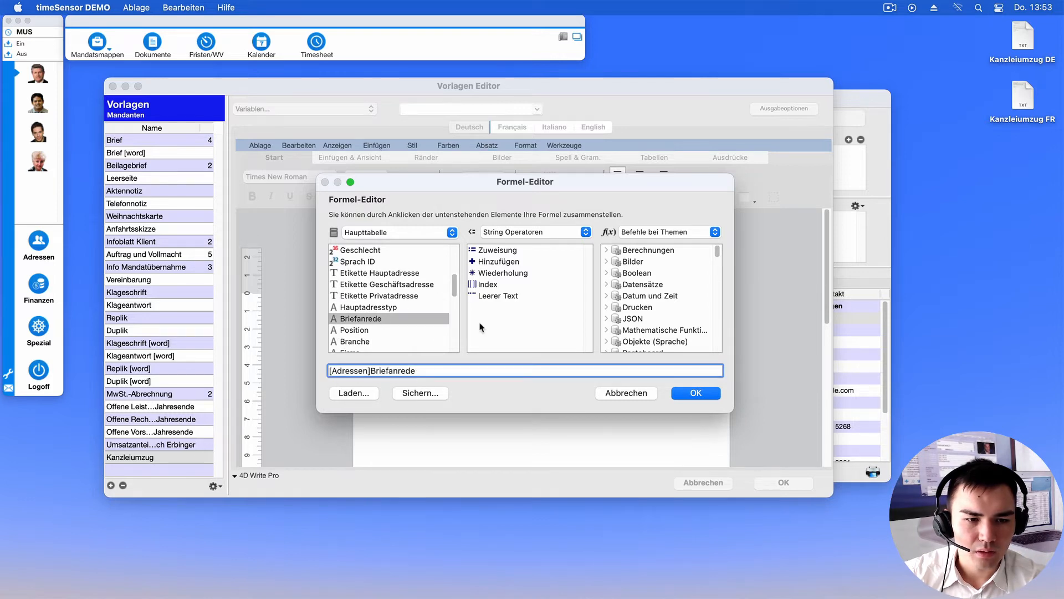
left_click(704, 392)
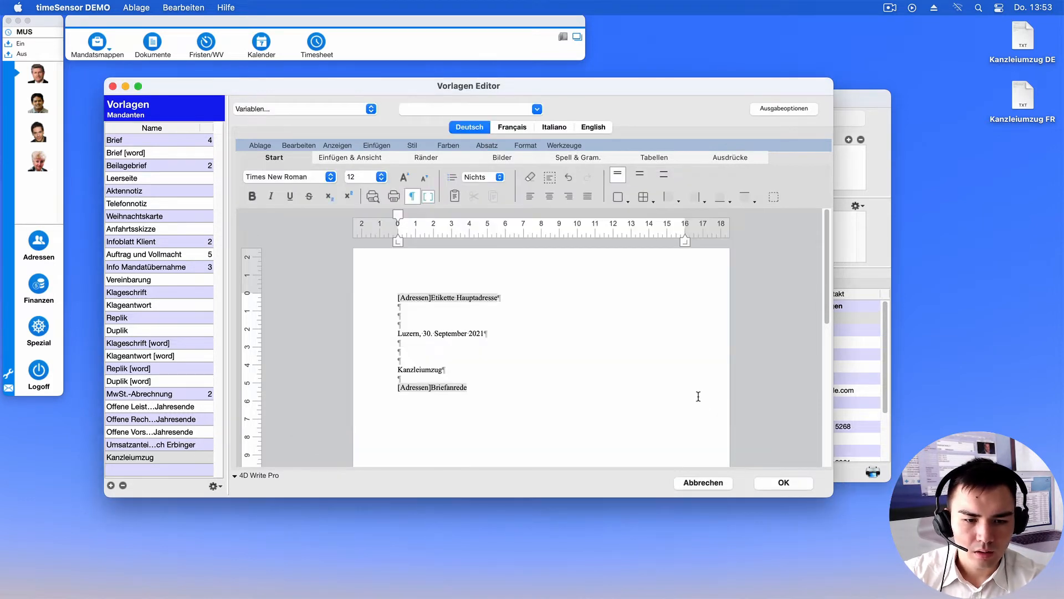
key("Return")
key("Return")
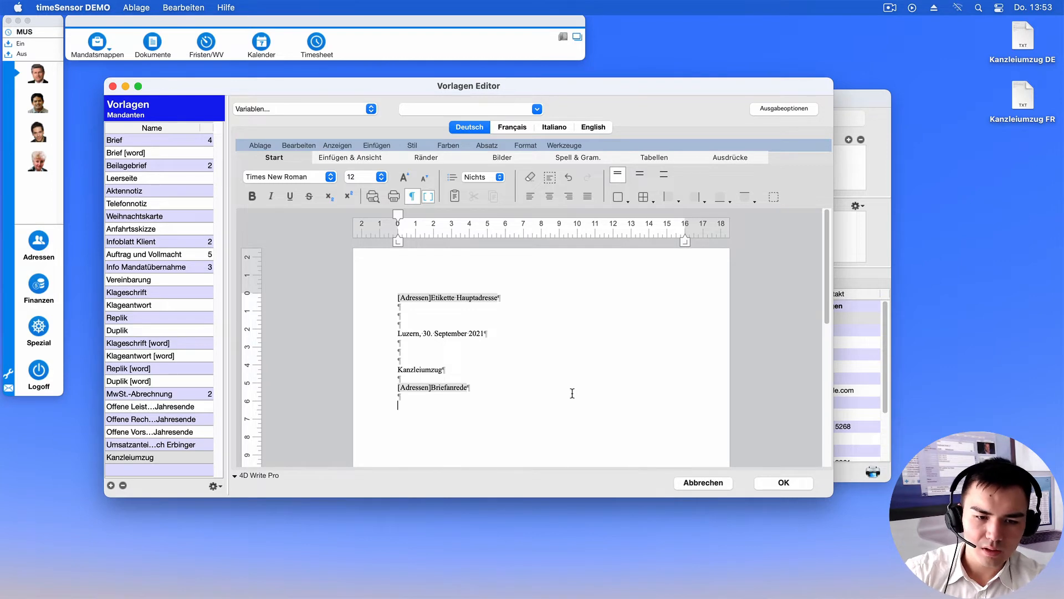
Copy the letter text from "Per 1. Oktober" through the signature in the Kanzleiumzug DE text file and paste it below the salutation
double_click(1020, 33)
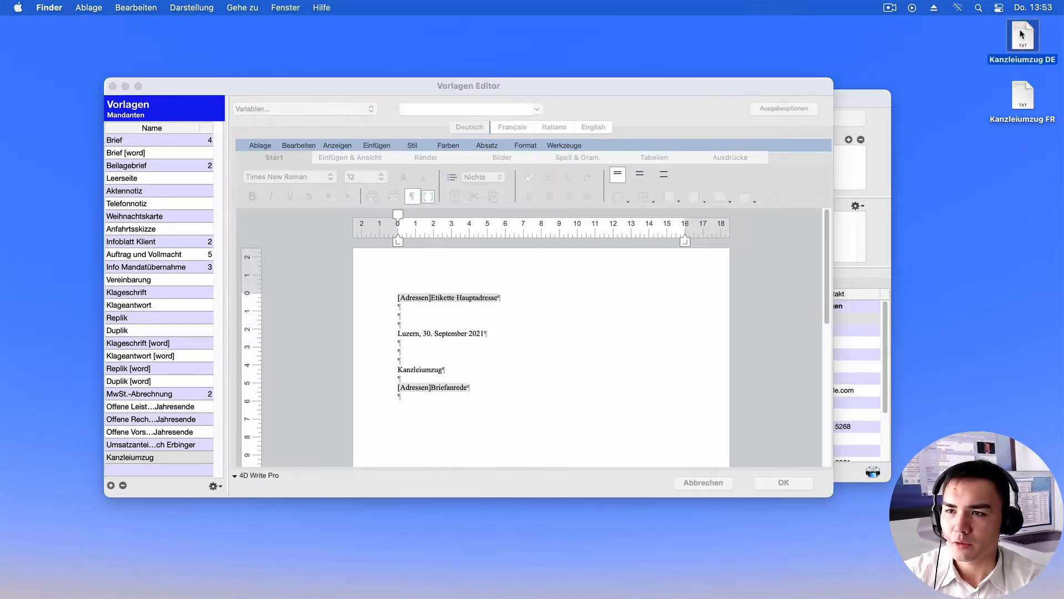
left_click_drag(187, 287, 110, 172)
key("super+c")
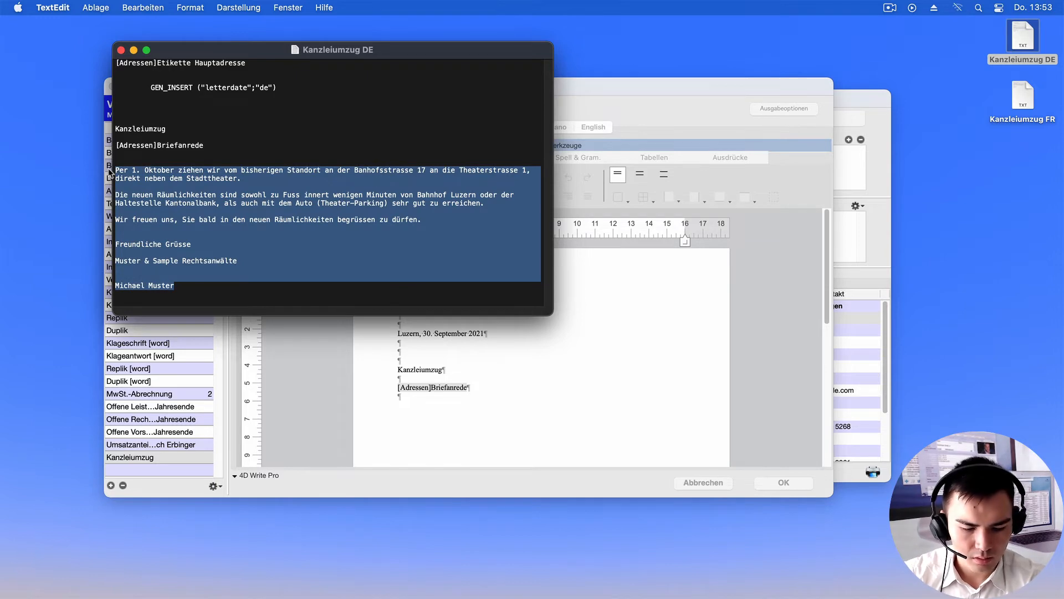
left_click(121, 49)
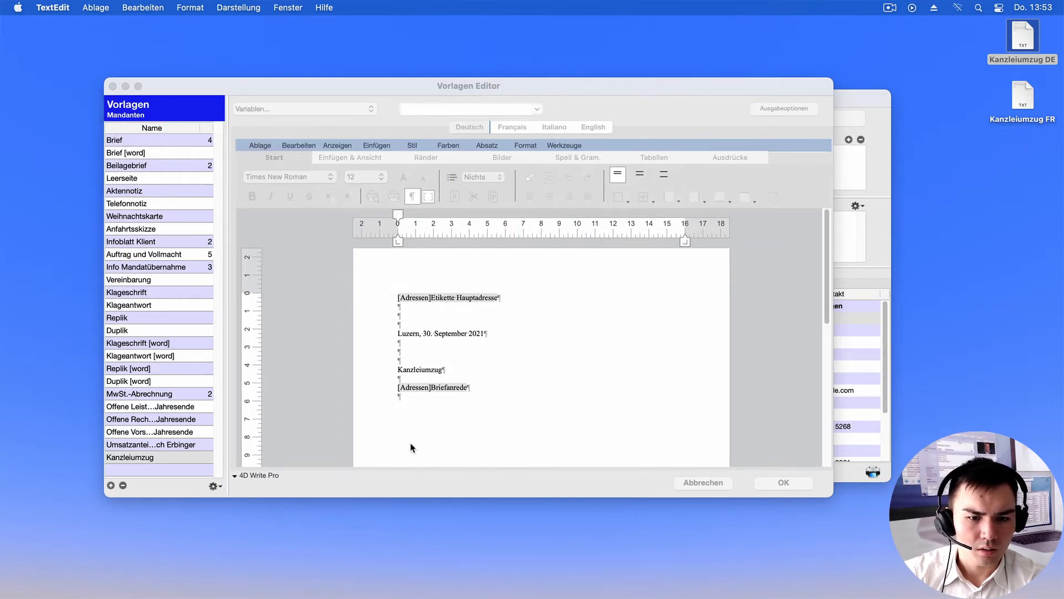
left_click(432, 416)
key("super+v")
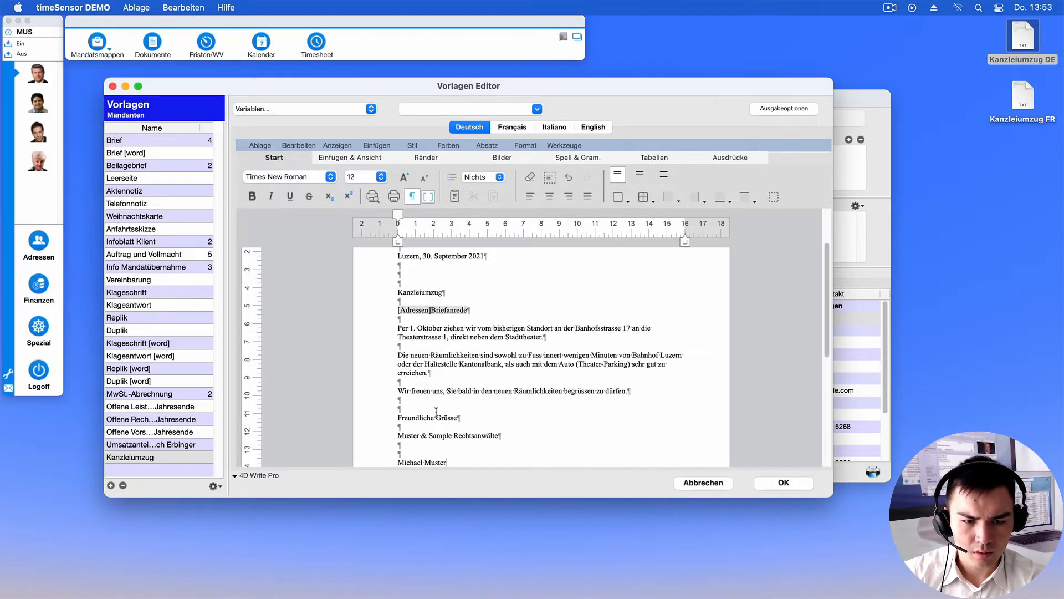
scroll(500, 387, "up", 1)
scroll(501, 387, "up", 2)
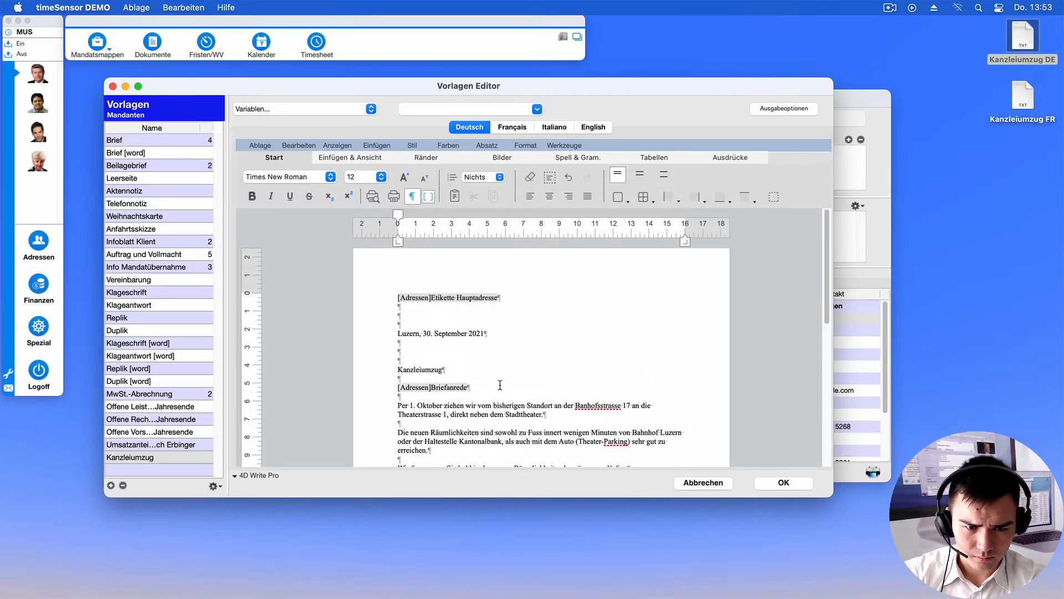
Enlarge the template editor window and set the font of the entire letter to Arial
left_click_drag(832, 495, 858, 573)
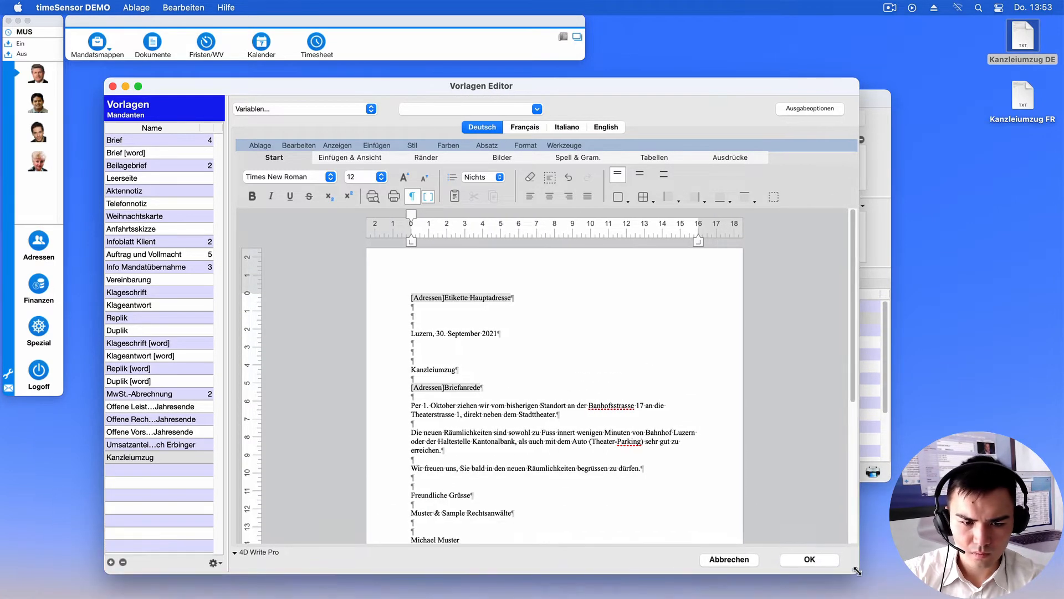
scroll(680, 407, "down", 2)
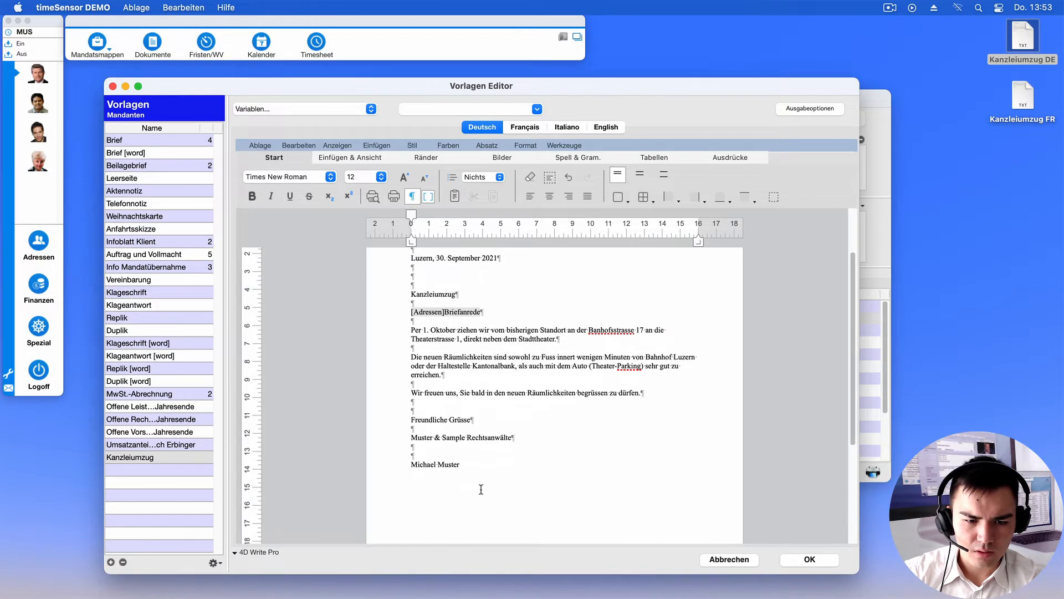
key("super+a")
scroll(613, 525, "up", 1)
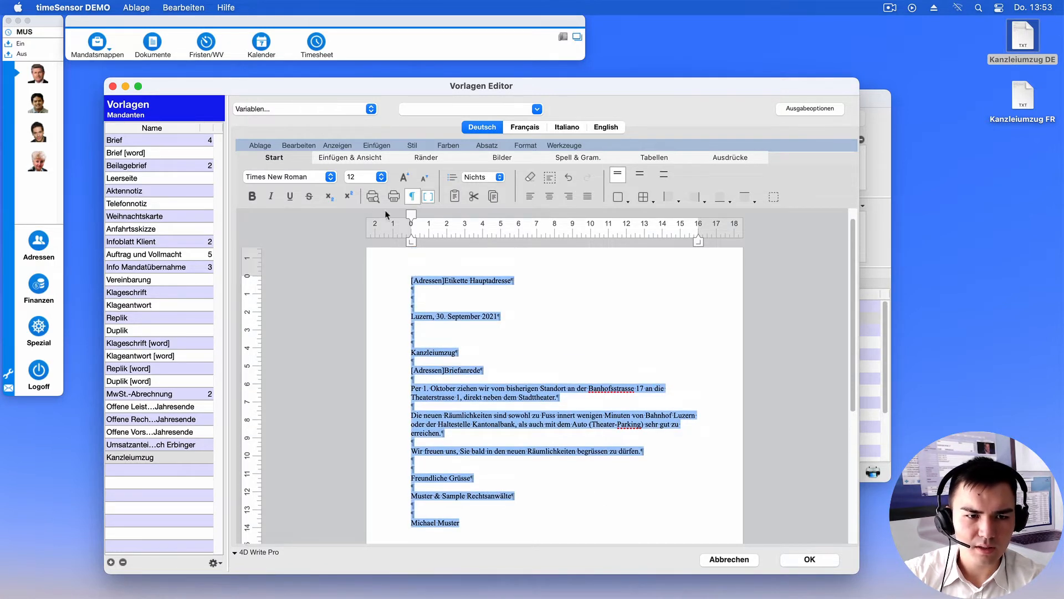
left_click(303, 177)
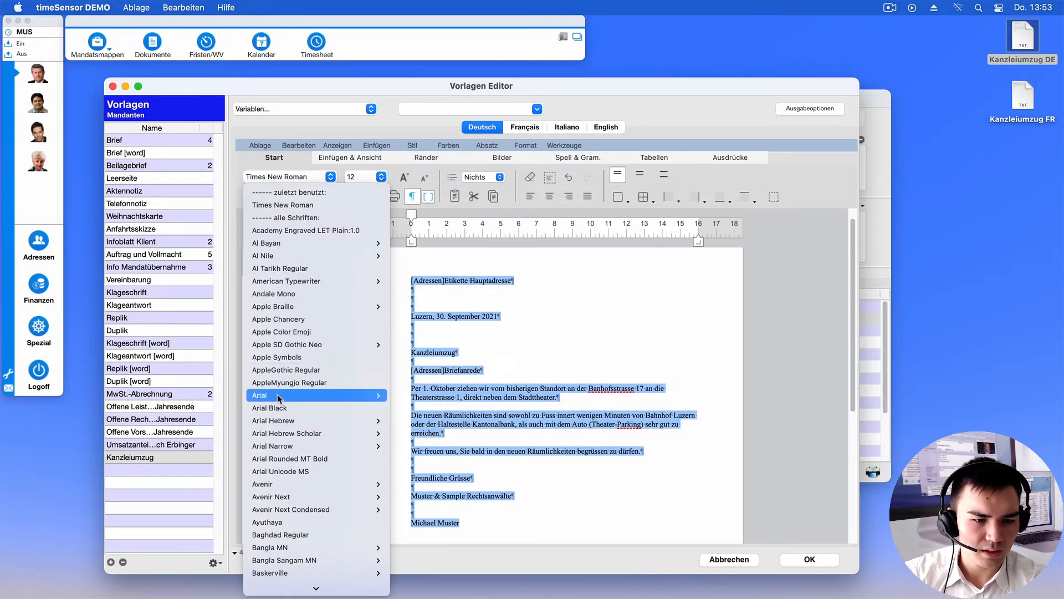
mouse_move(281, 395)
left_click(399, 395)
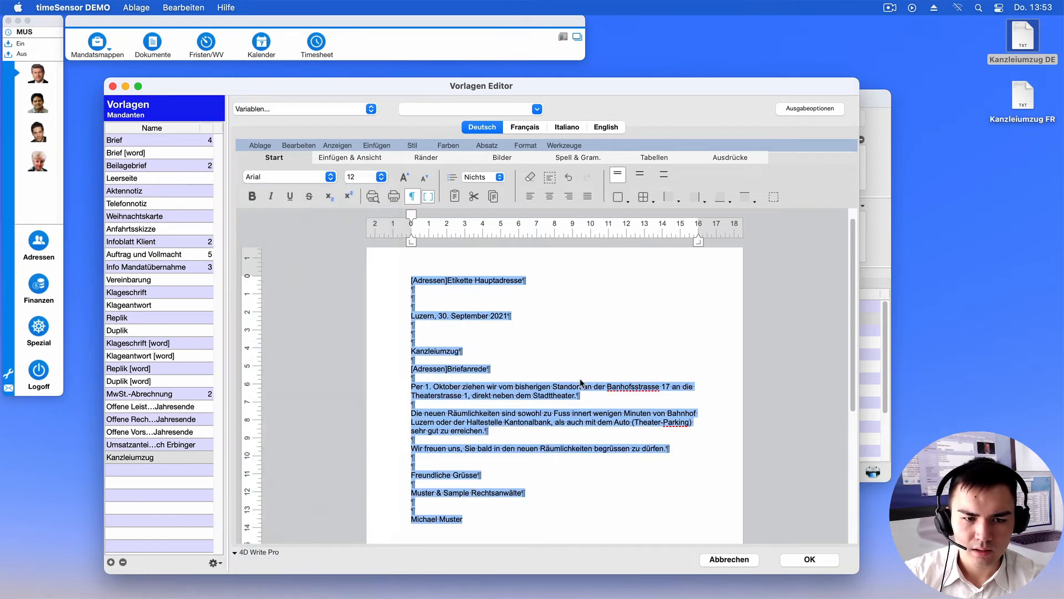
Make the subject line Kanzleiumzug bold
left_click(442, 348)
double_click(442, 348)
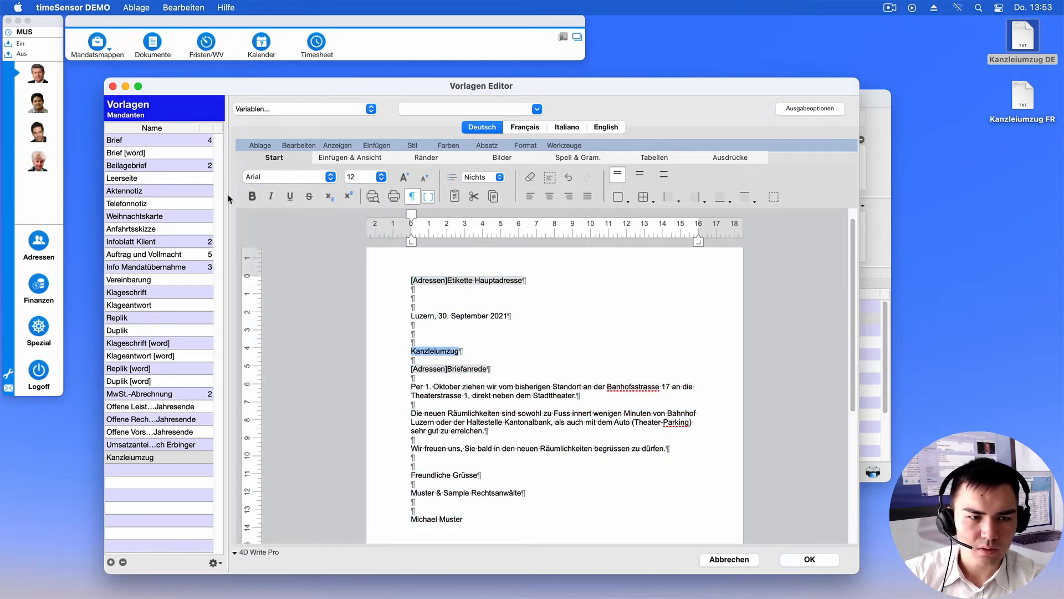
left_click(252, 198)
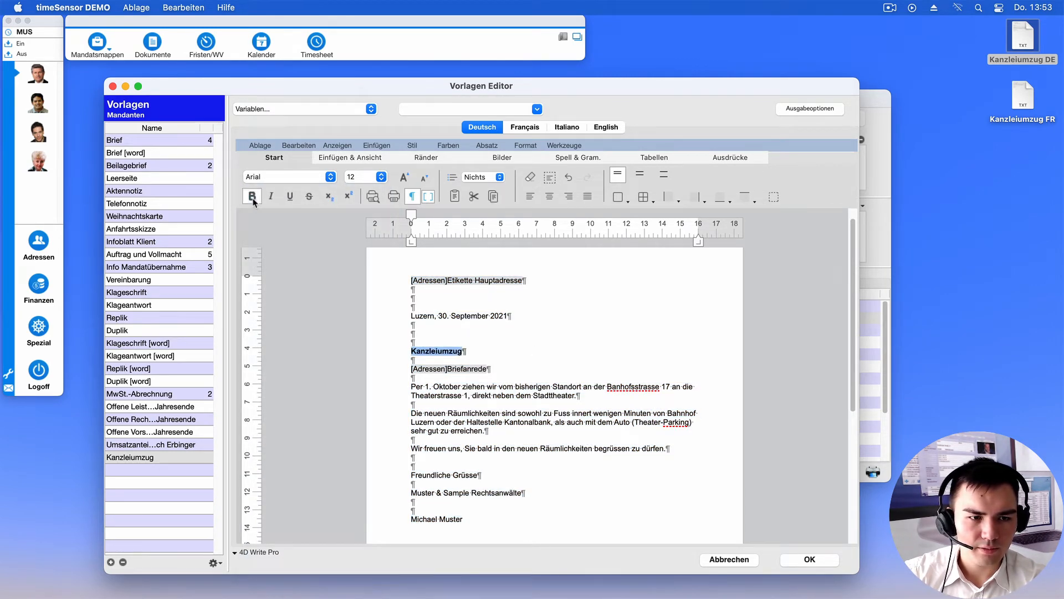
Hide the paragraph marks and save the finished German template
left_click(536, 350)
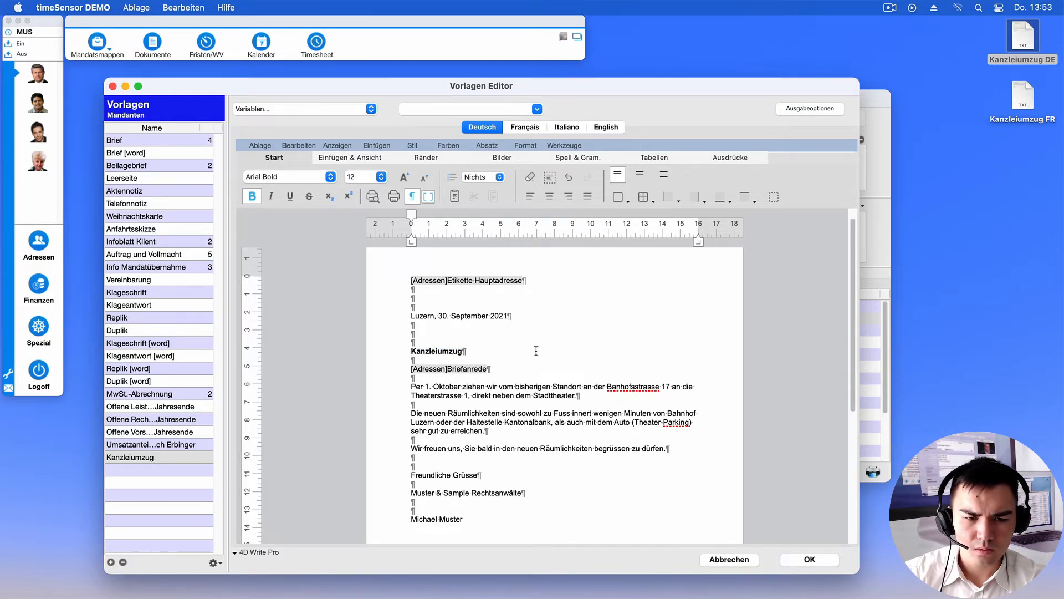
left_click(412, 196)
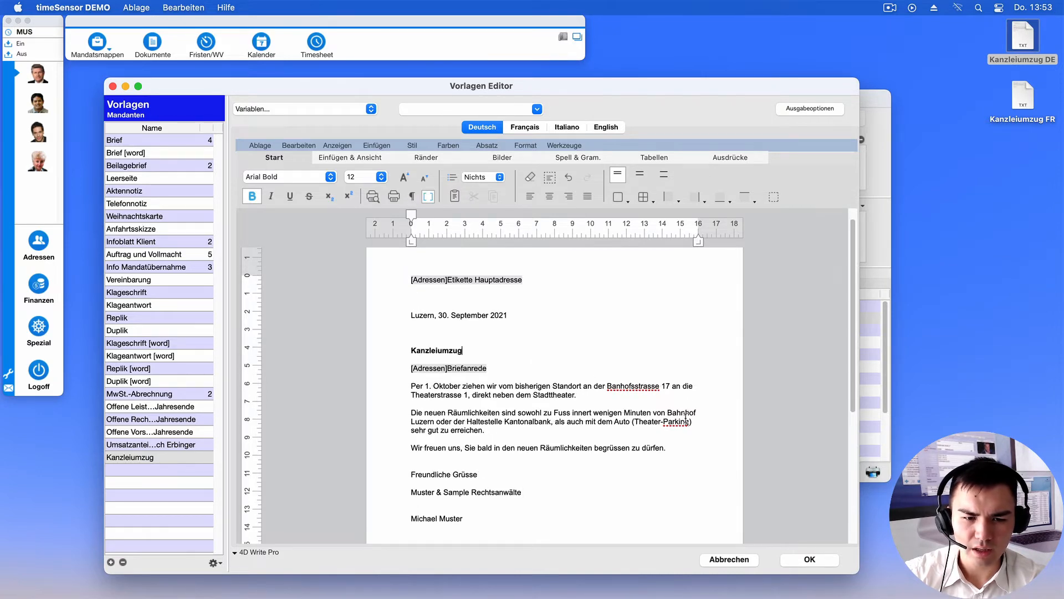
left_click(809, 559)
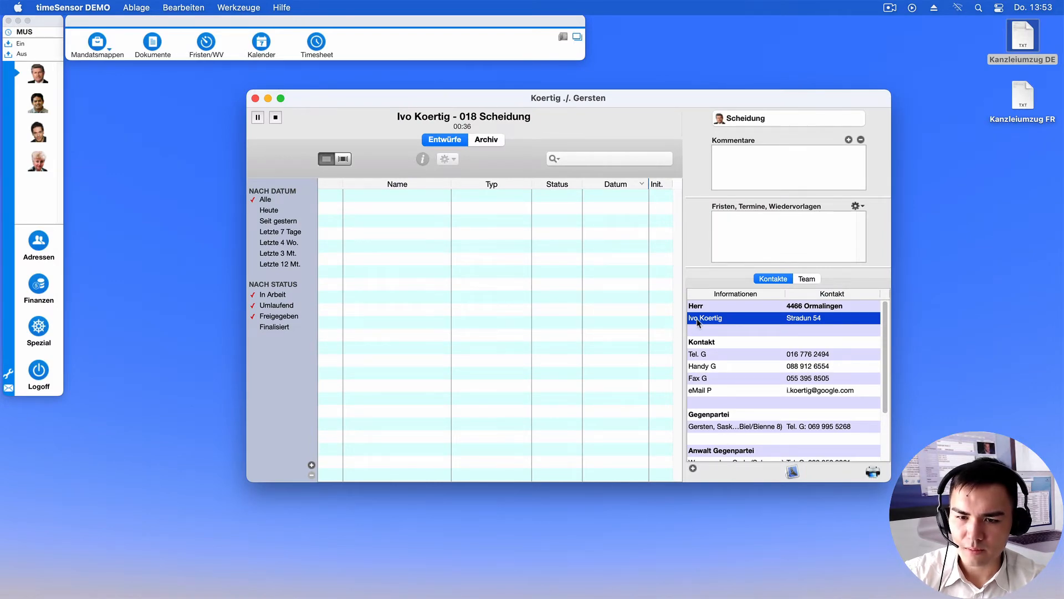
Open the document templates for the client's contact in the mandate folder and select the Kanzleiumzug template
left_click(872, 471)
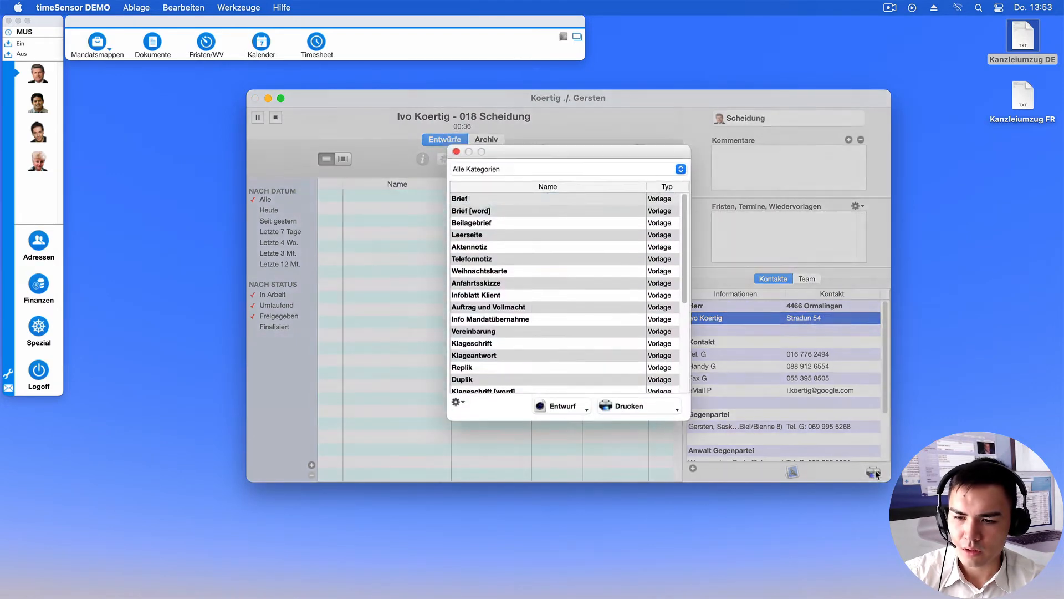
scroll(569, 327, "down", 5)
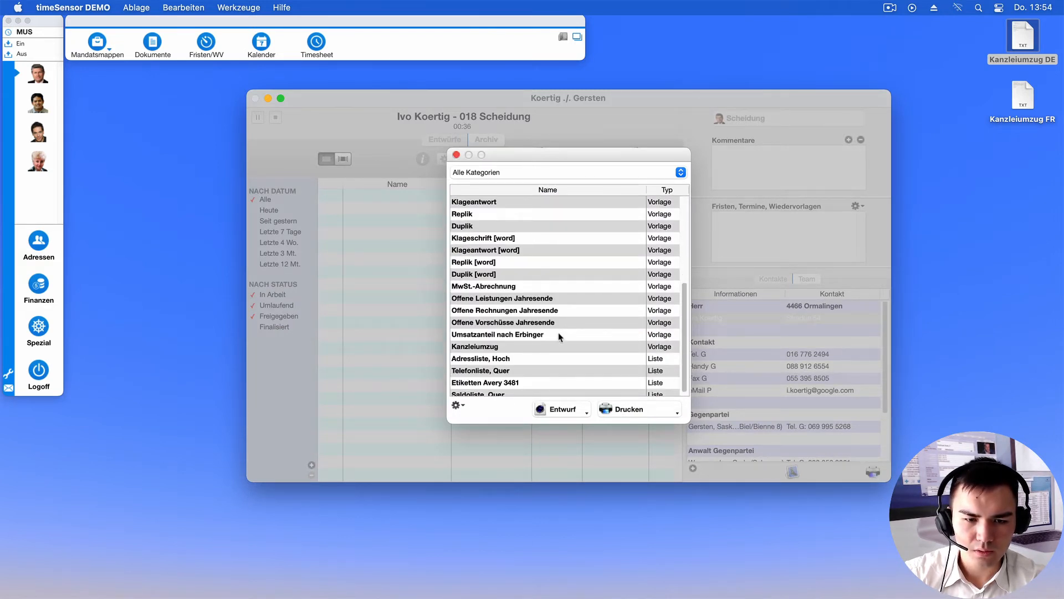
left_click(518, 346)
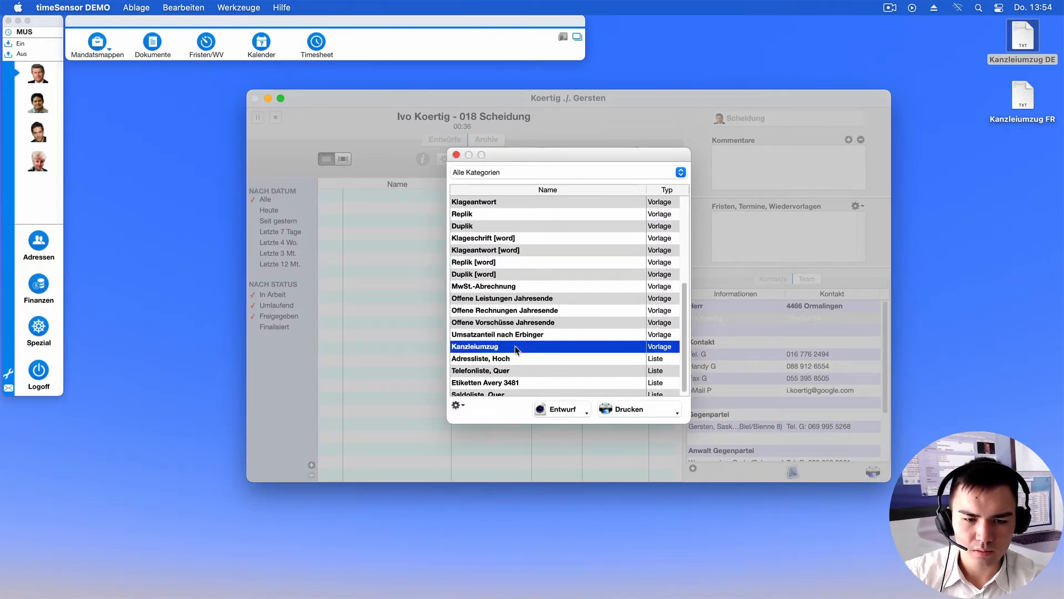
Preview the Kanzleiumzug letter as a draft for the client in an enlarged window, and discard the draft
left_click(564, 410)
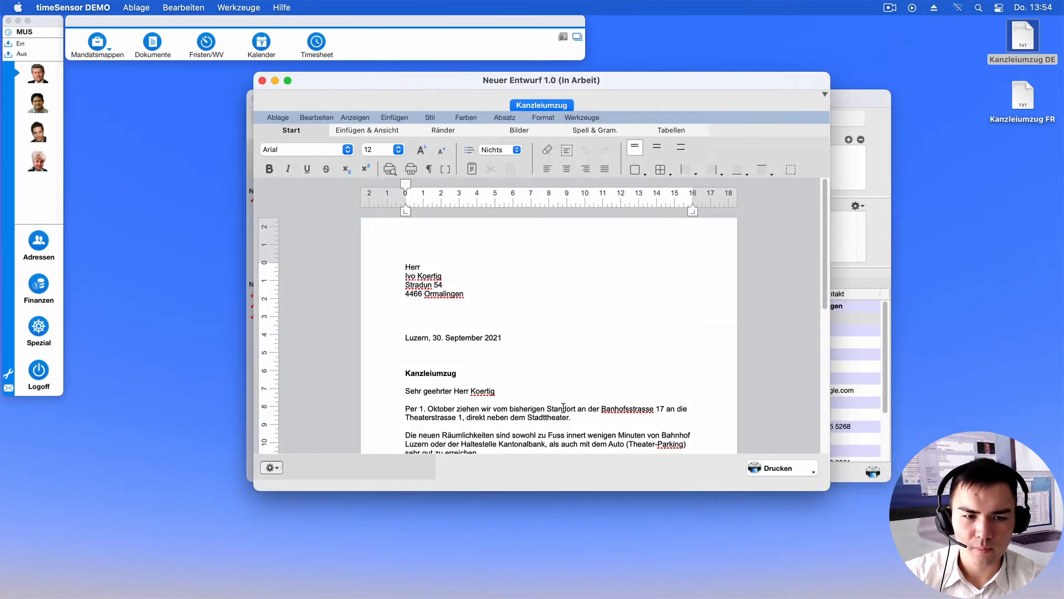
left_click_drag(829, 490, 844, 575)
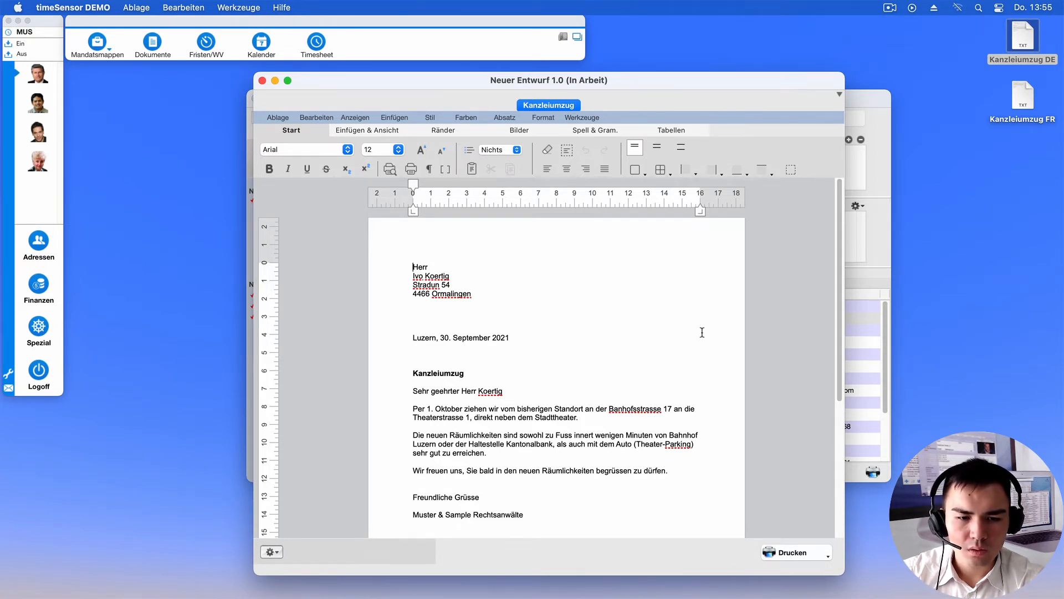
left_click(510, 339)
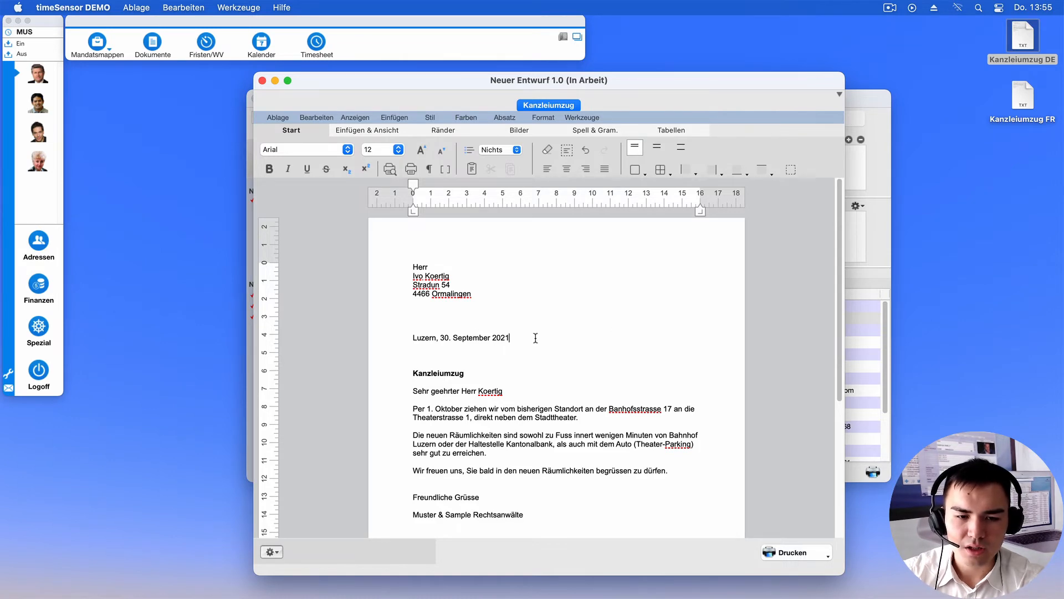
scroll(535, 337, "down", 3)
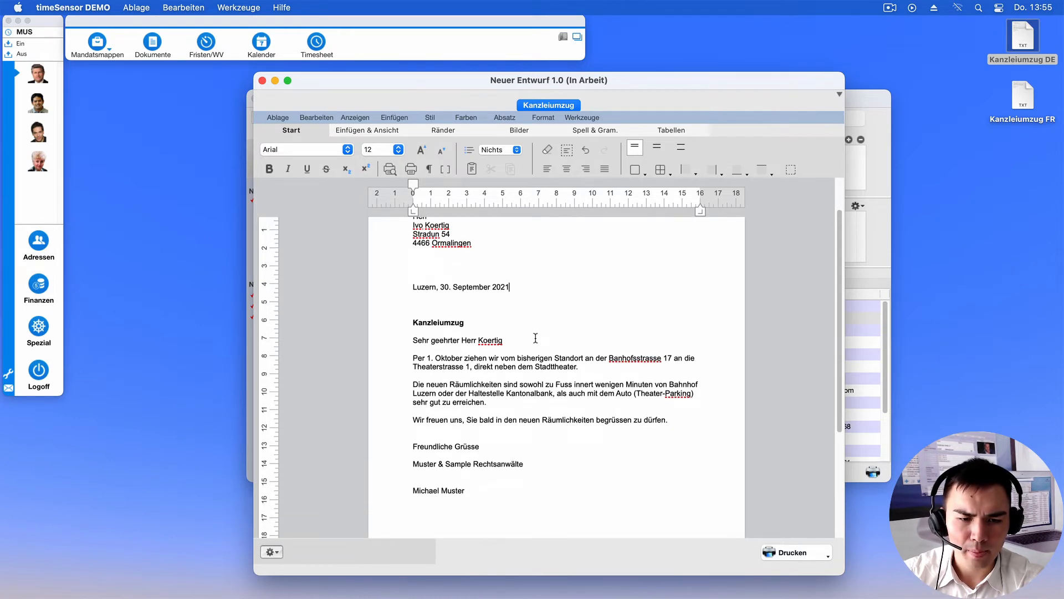
scroll(535, 337, "down", 2)
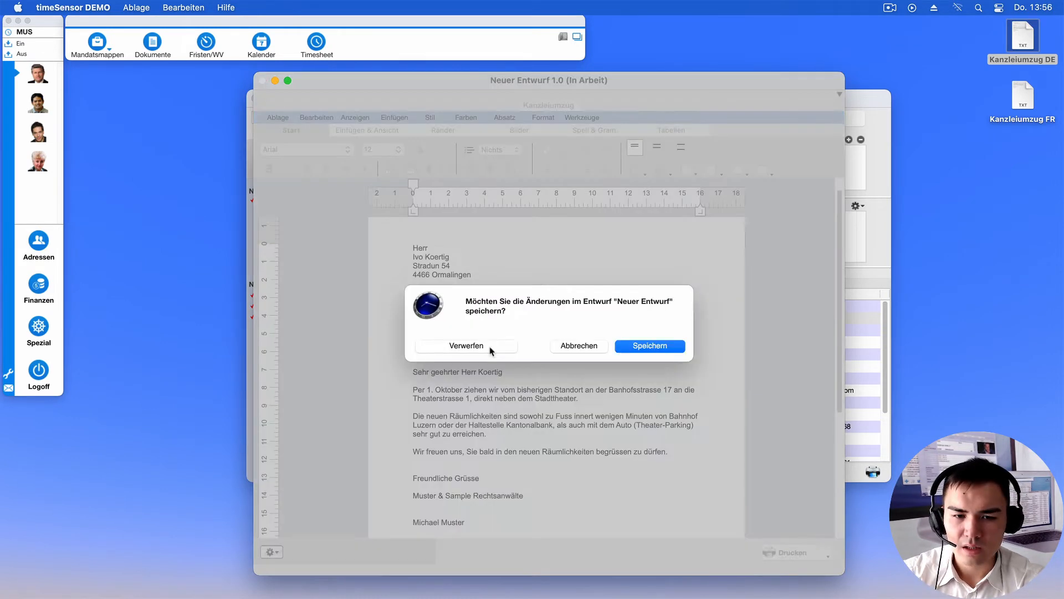
left_click(491, 350)
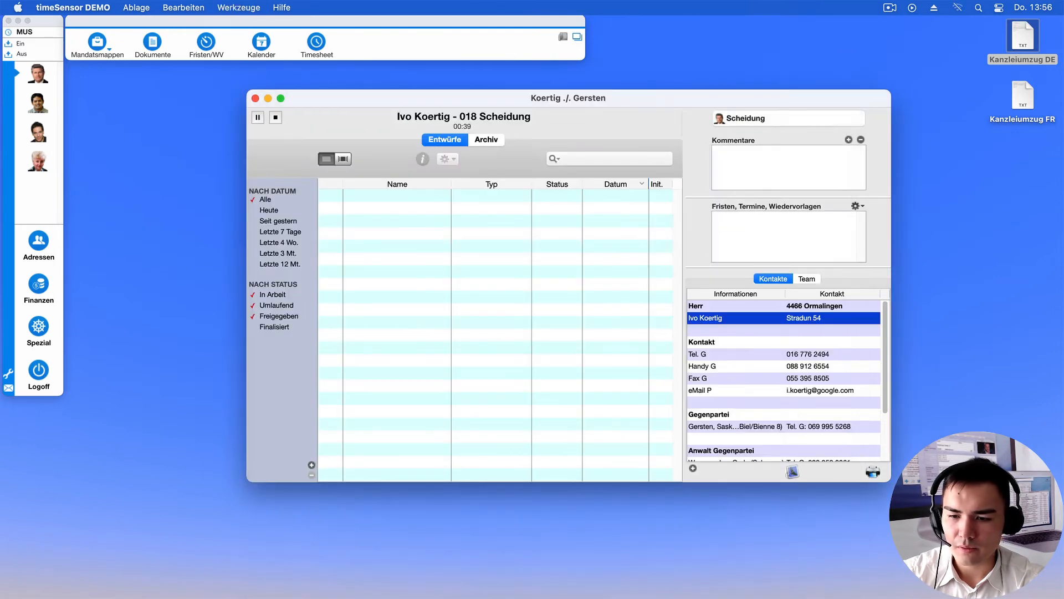
Reopen the document templates for the client's contact and open the Kanzleiumzug template for editing
left_click(871, 473)
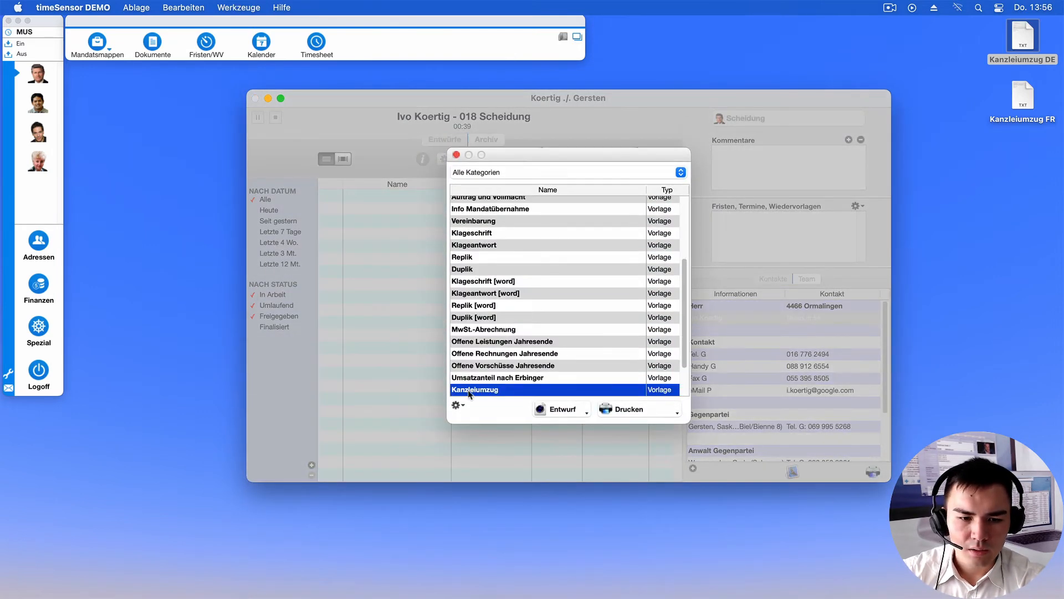
left_click(457, 409)
left_click(484, 452)
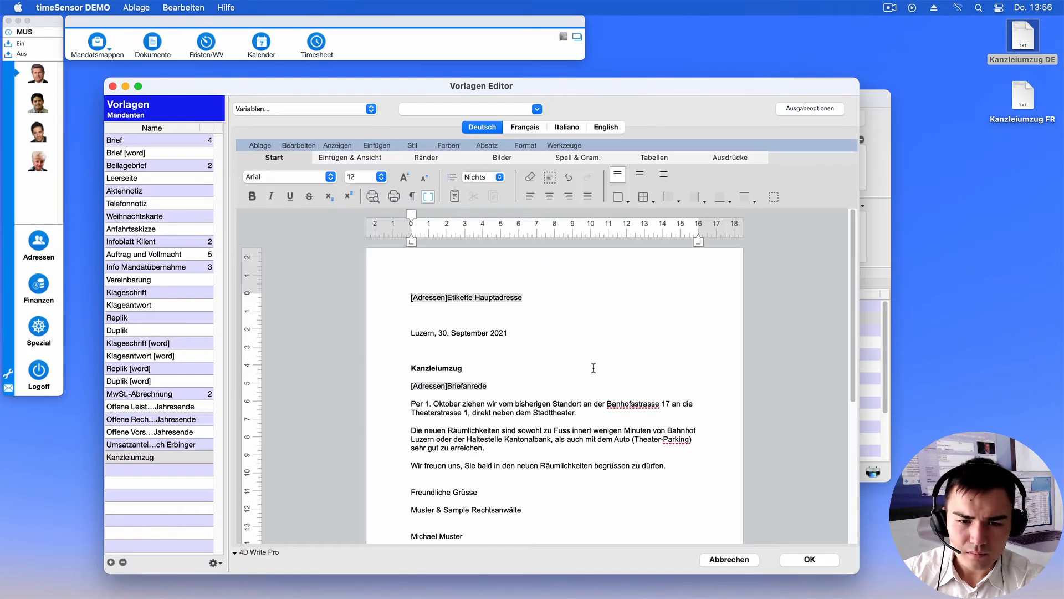
Set the template's underlying letterhead (Hinterlegtes Briefpapier) to Standard in its output options
left_click(803, 111)
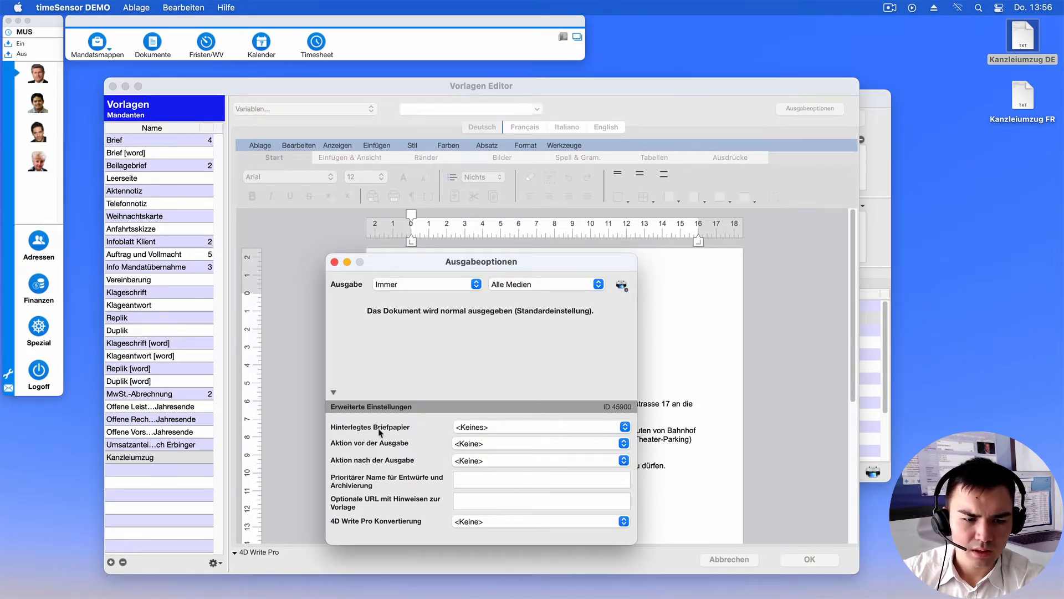
left_click(491, 427)
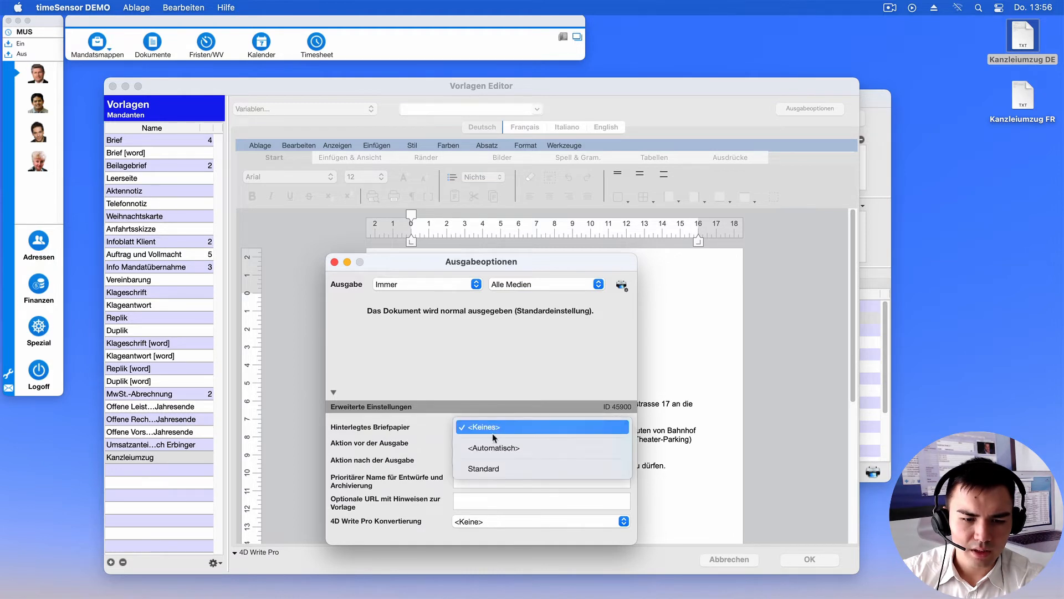
left_click(499, 468)
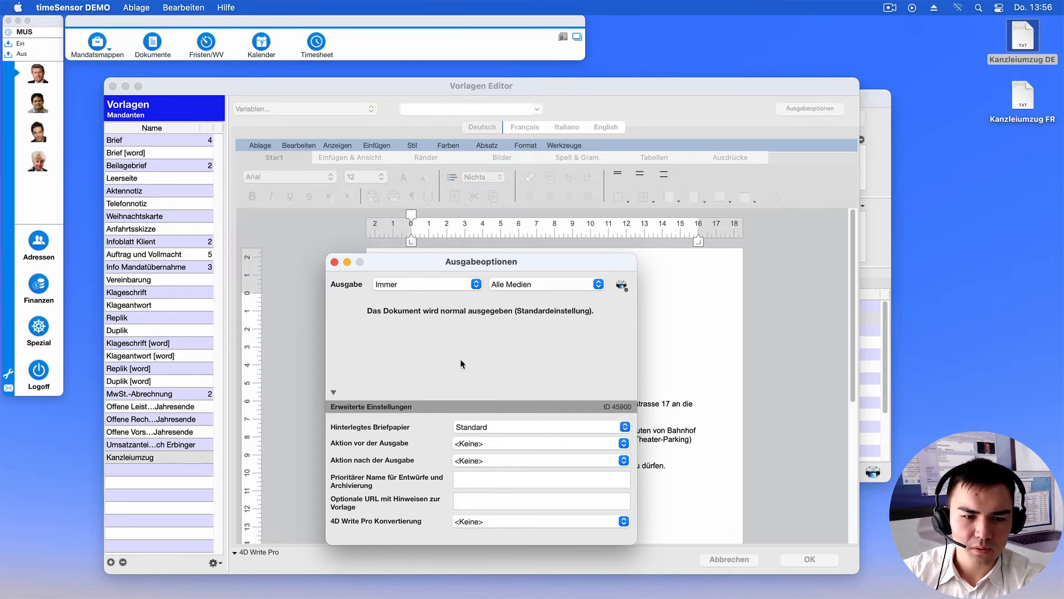
left_click(488, 427)
left_click(489, 427)
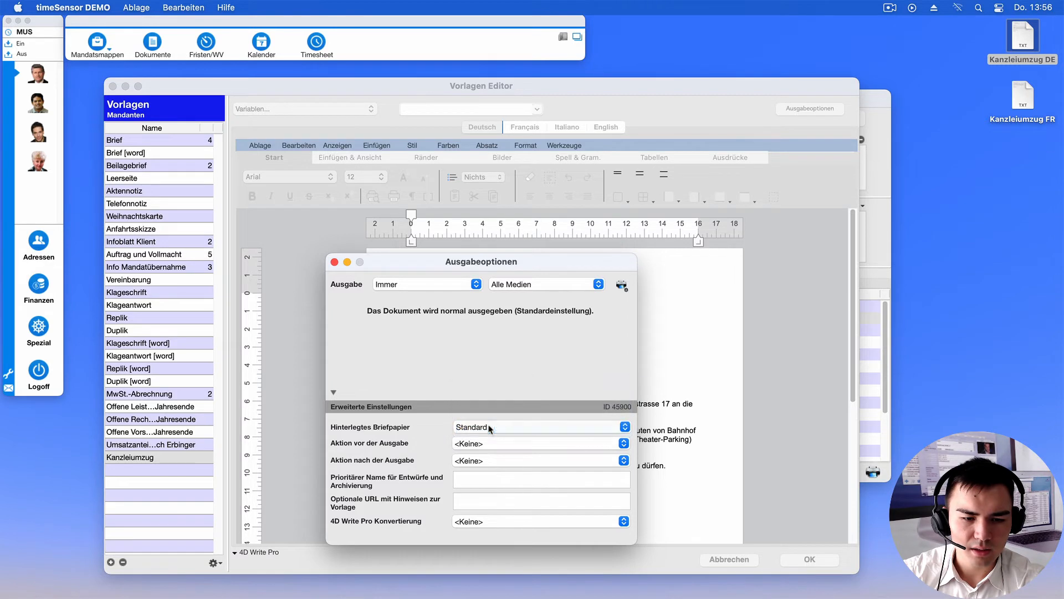
left_click(334, 394)
left_click(333, 393)
left_click(333, 393)
left_click(333, 393)
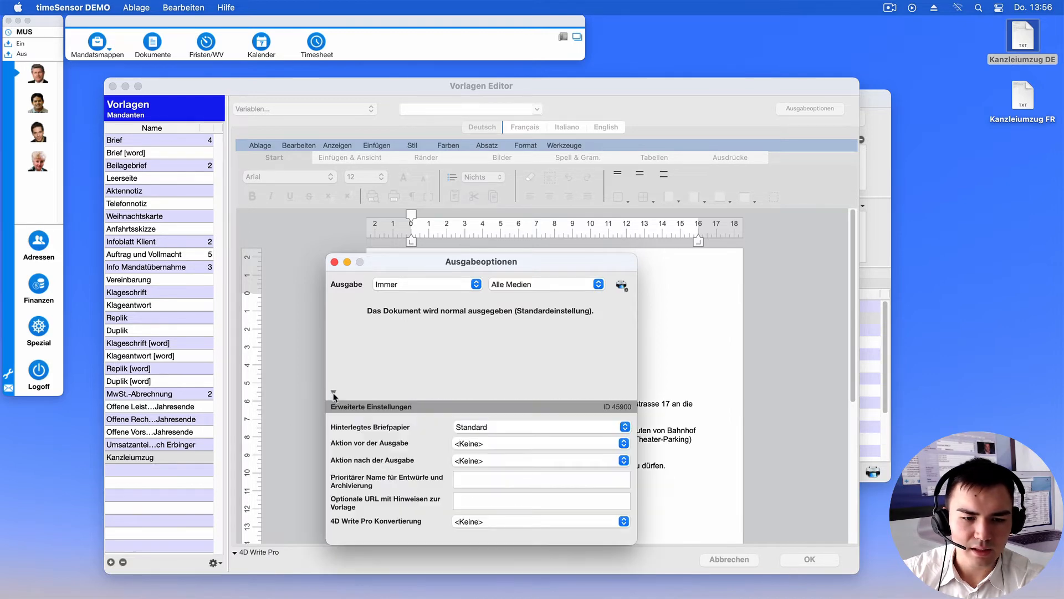
left_click(335, 263)
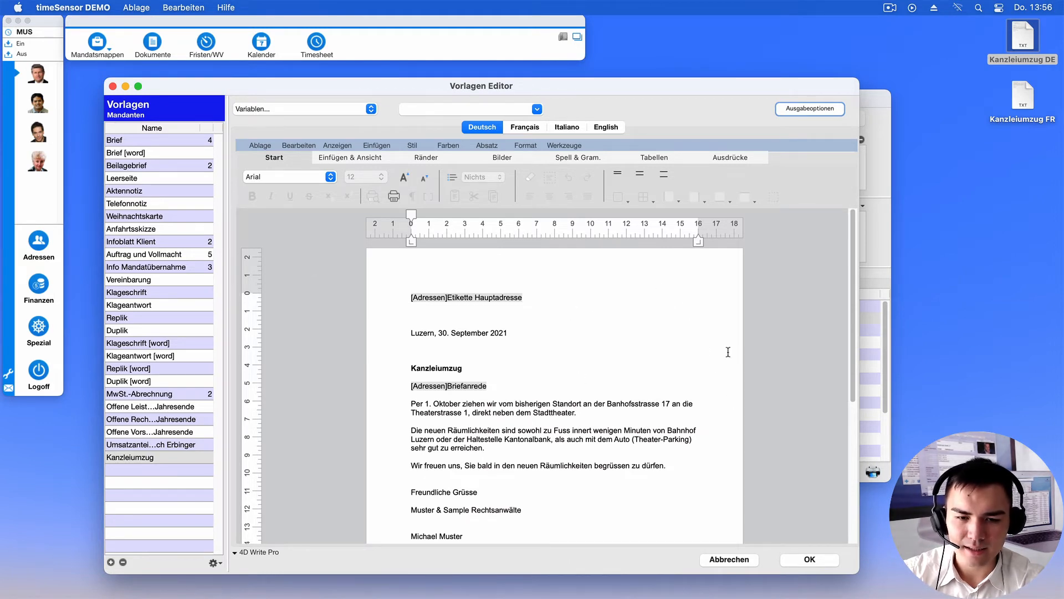
Add a tab stop at 9 cm for the date line and indent the place and date to it
scroll(728, 352, "down", 2)
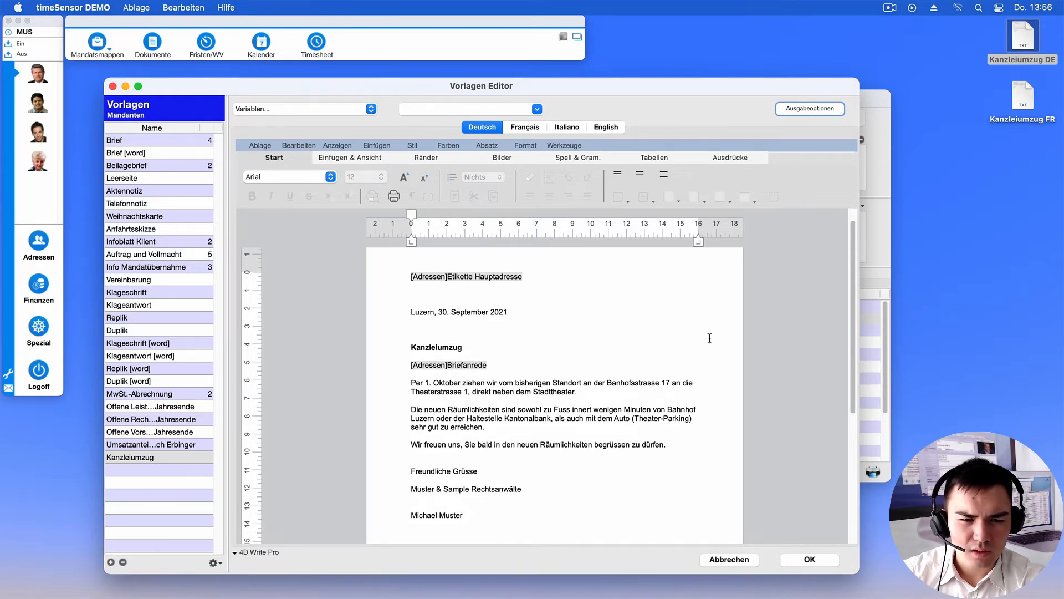
left_click(410, 311)
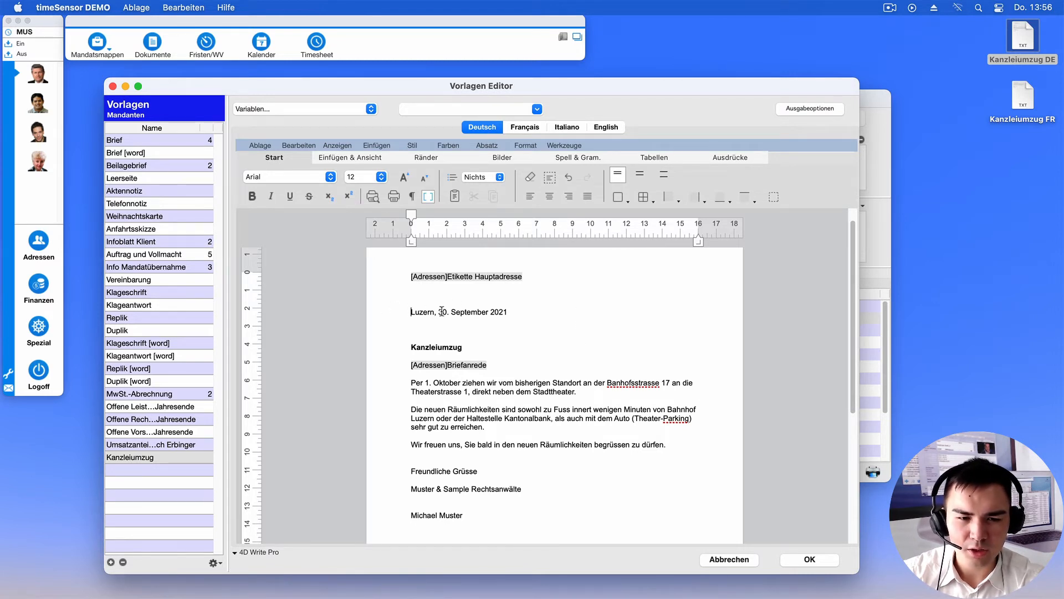
left_click(573, 238)
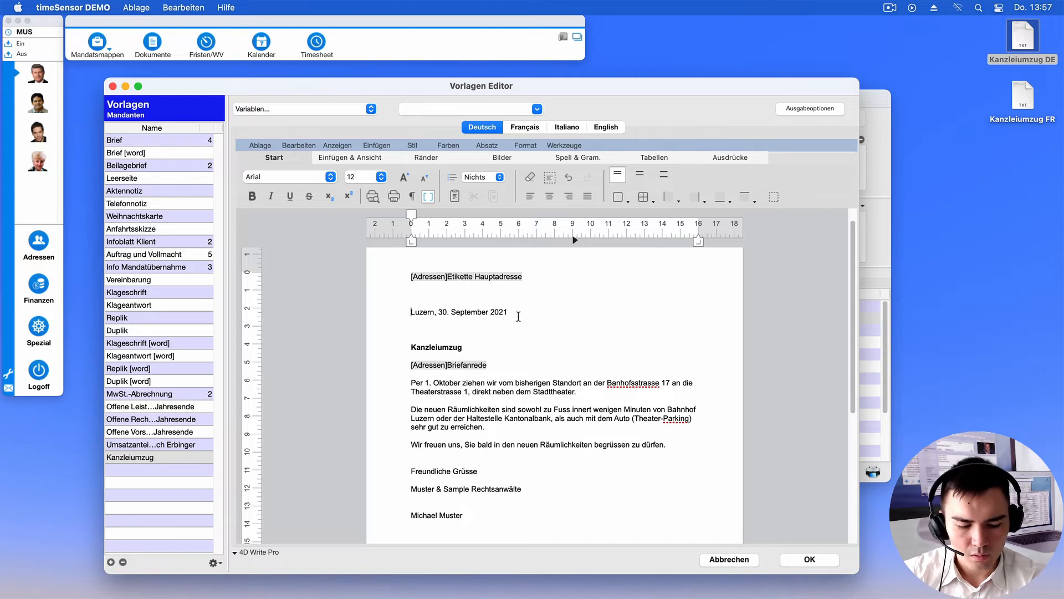
key("Tab")
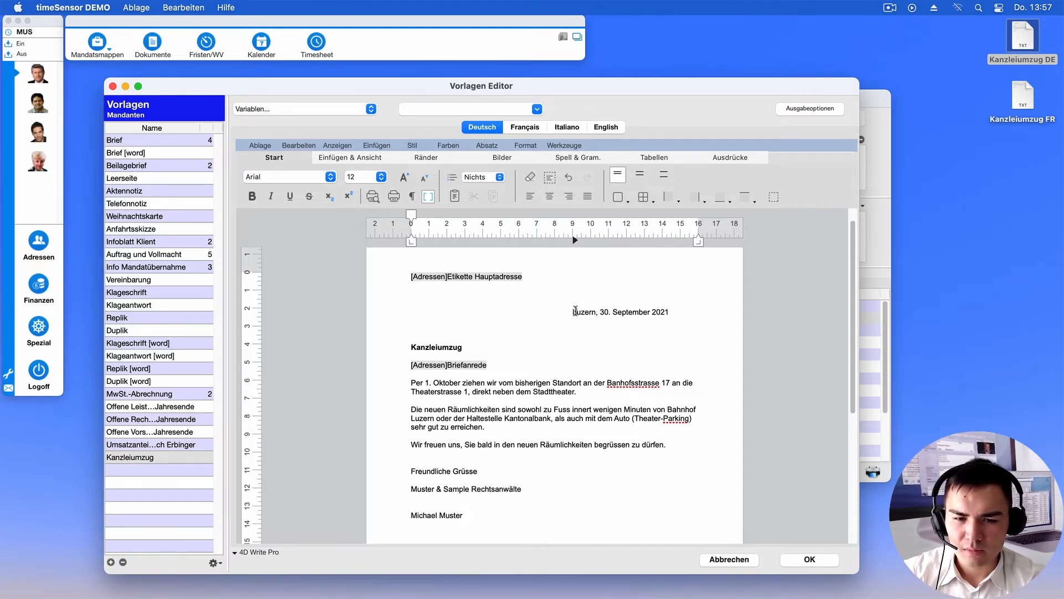
Replace the fixed place and date with a GEN_INSERT expression using the arguments letterdate and de
left_click_drag(575, 308, 668, 310)
key("BackSpace")
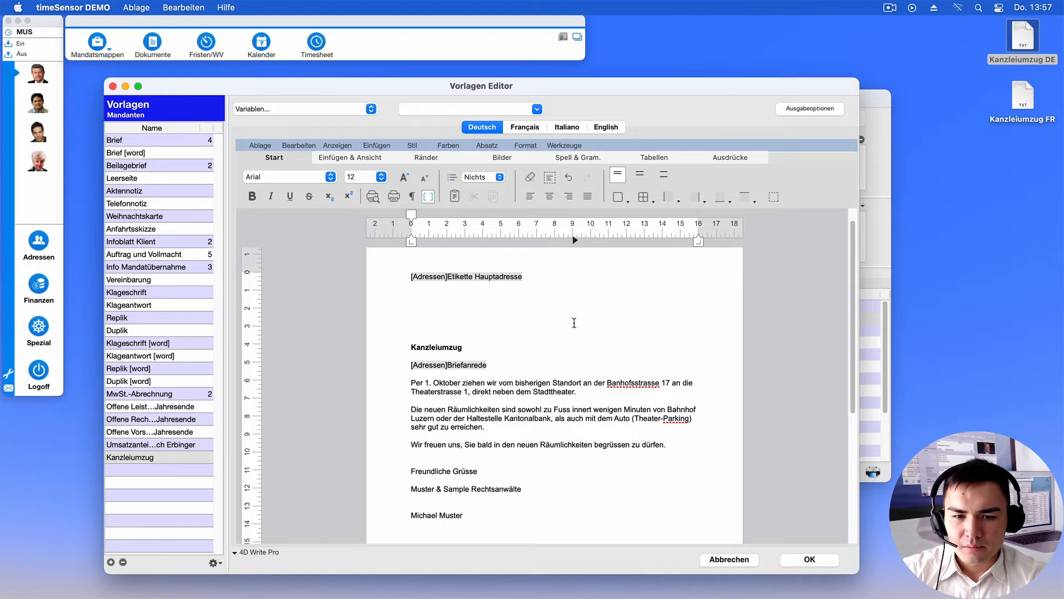
left_click(376, 147)
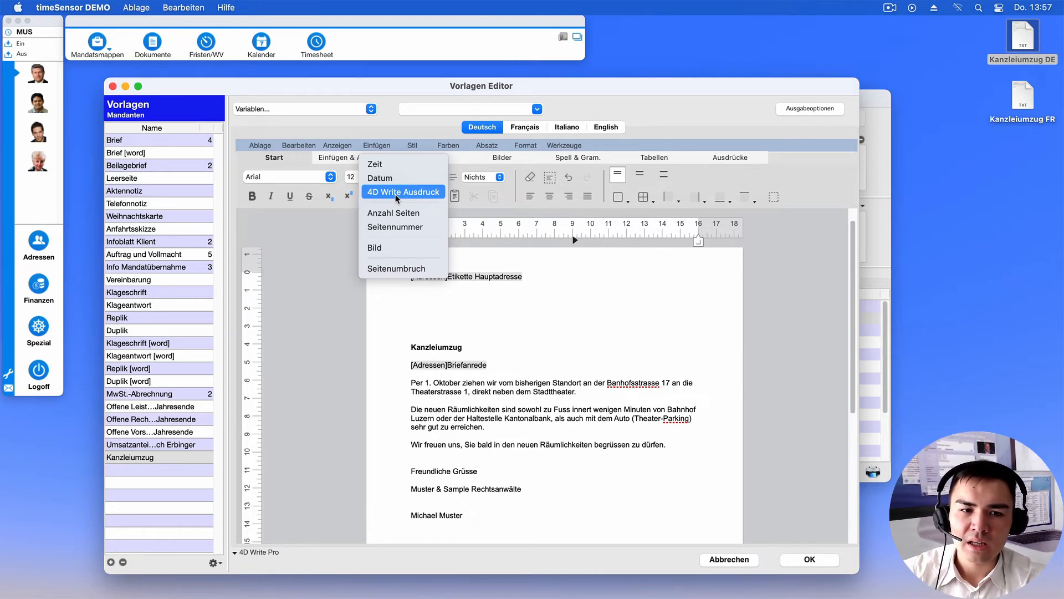
left_click(737, 154)
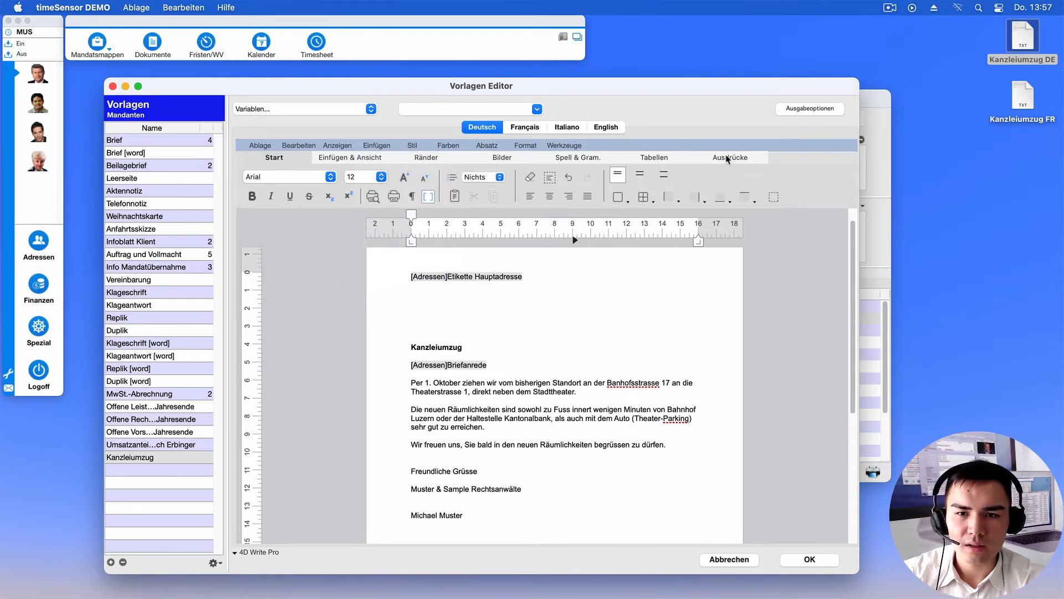
left_click(729, 157)
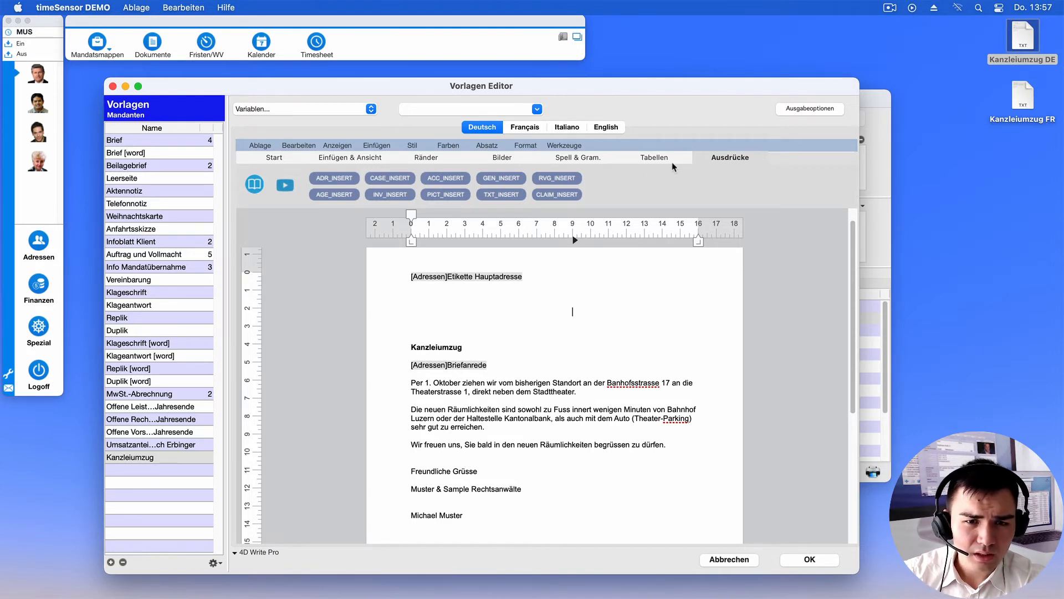
left_click(501, 180)
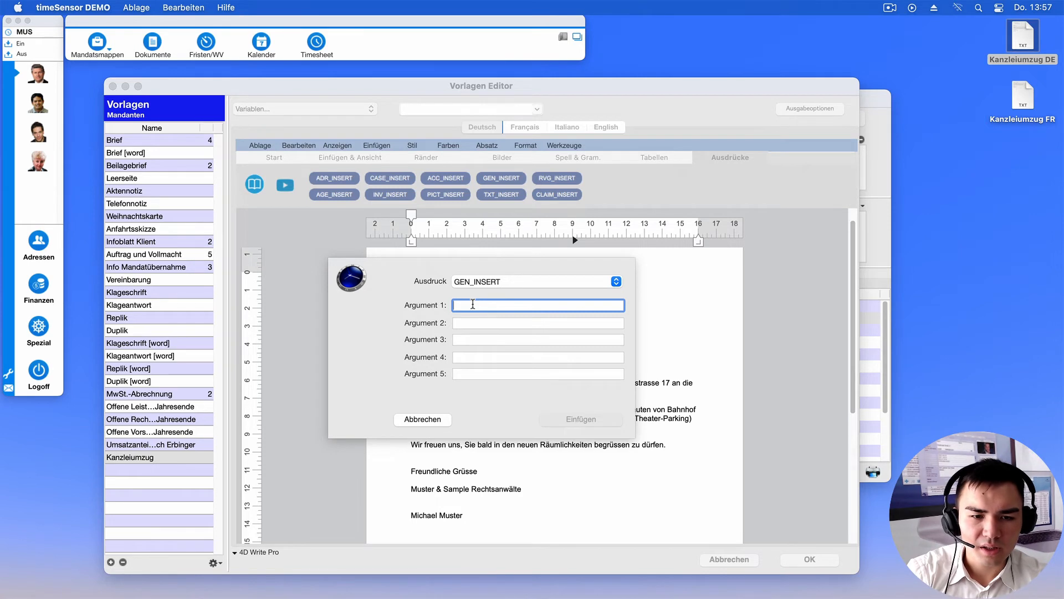
type("lett")
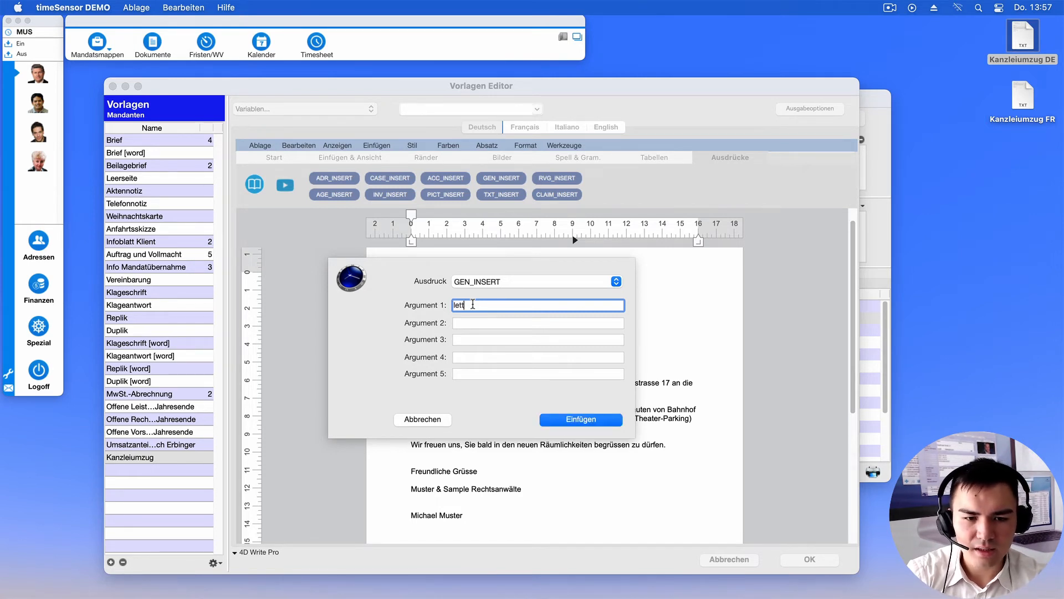
type("erhate")
key("Tab")
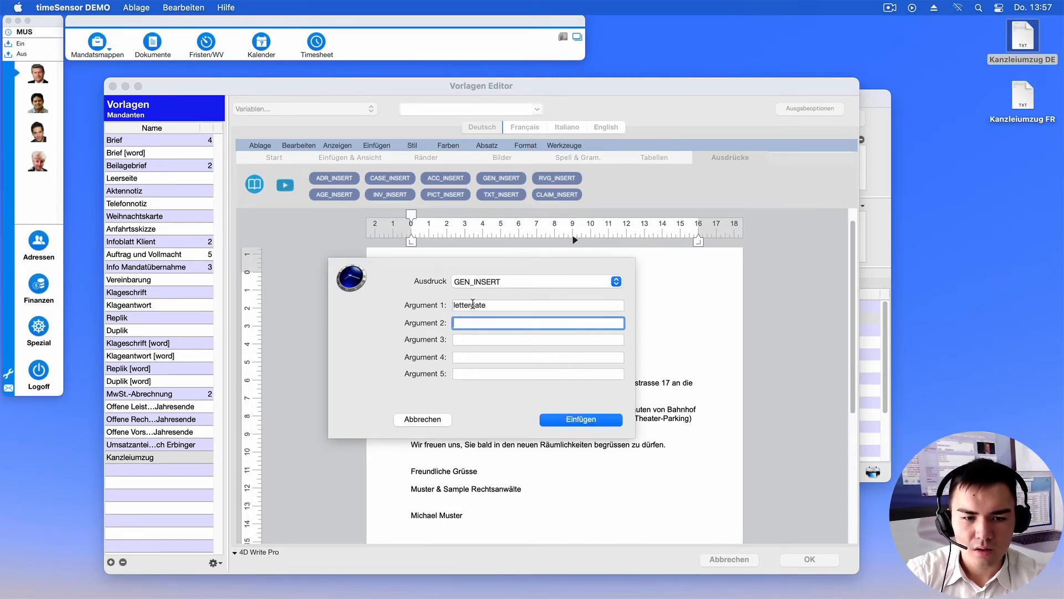
type("de")
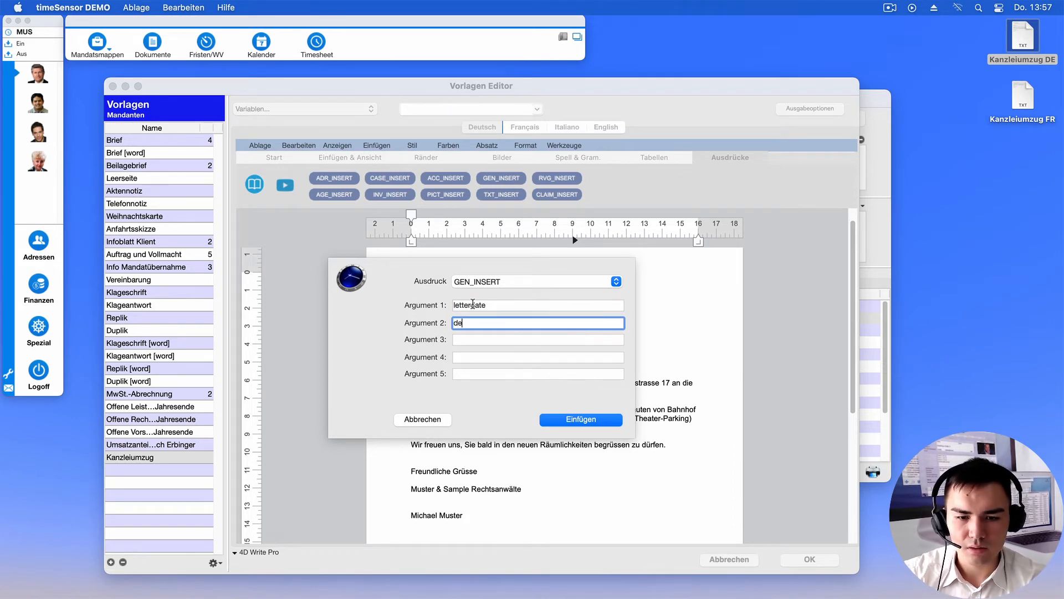
left_click(565, 419)
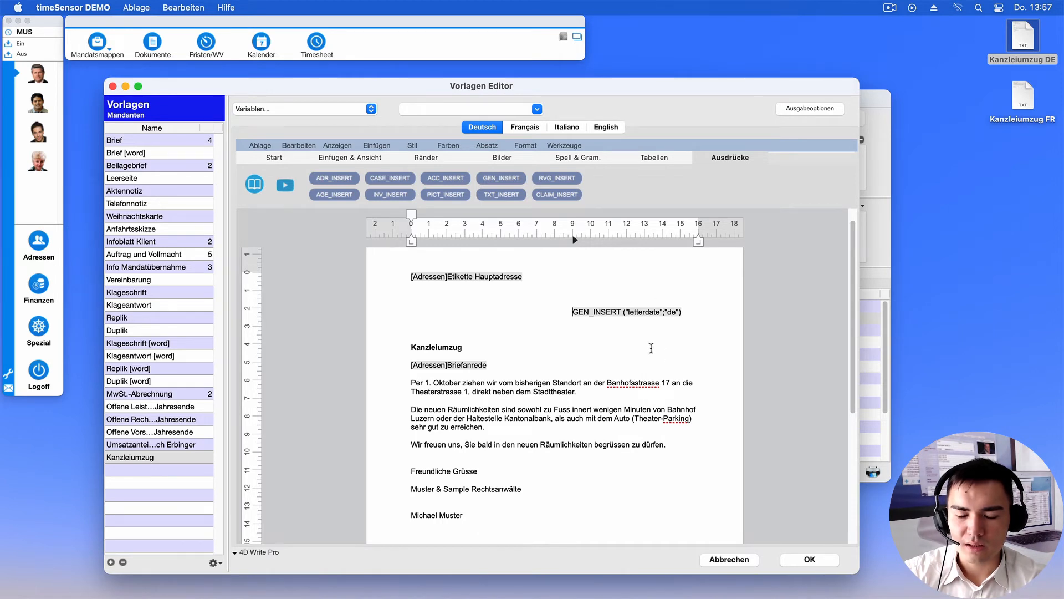
Show the paragraph marks and insert six blank lines between the address expression and the date line
scroll(642, 316, "down", 3)
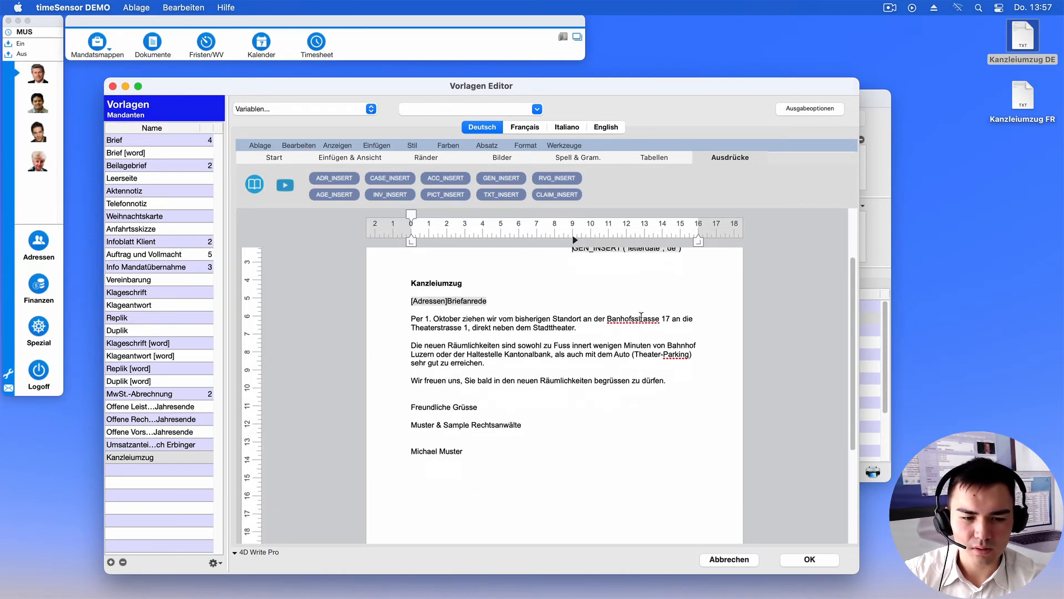
scroll(641, 316, "down", 1)
scroll(641, 317, "up", 4)
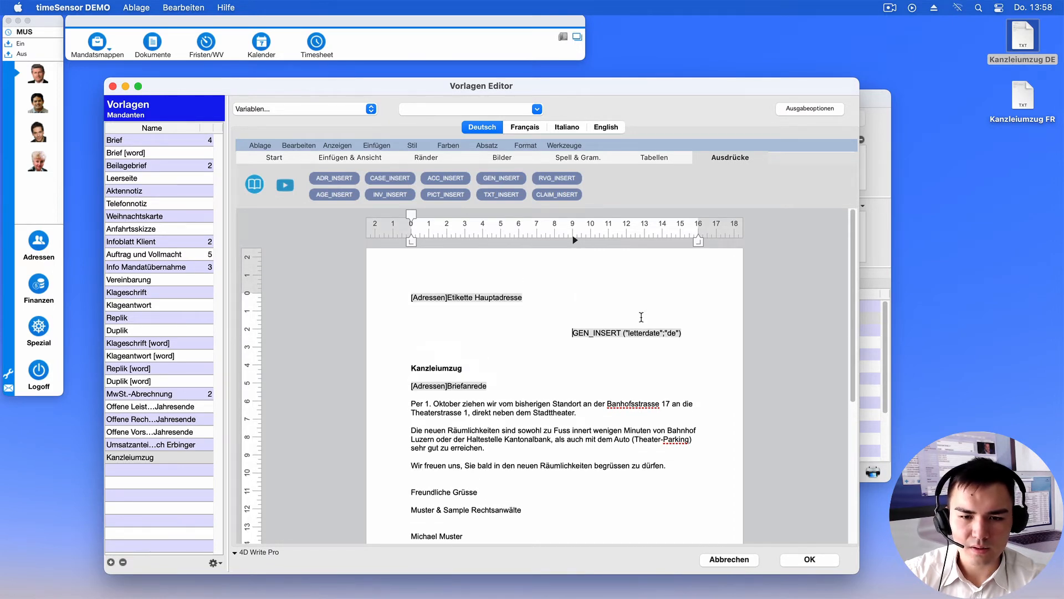
left_click(284, 160)
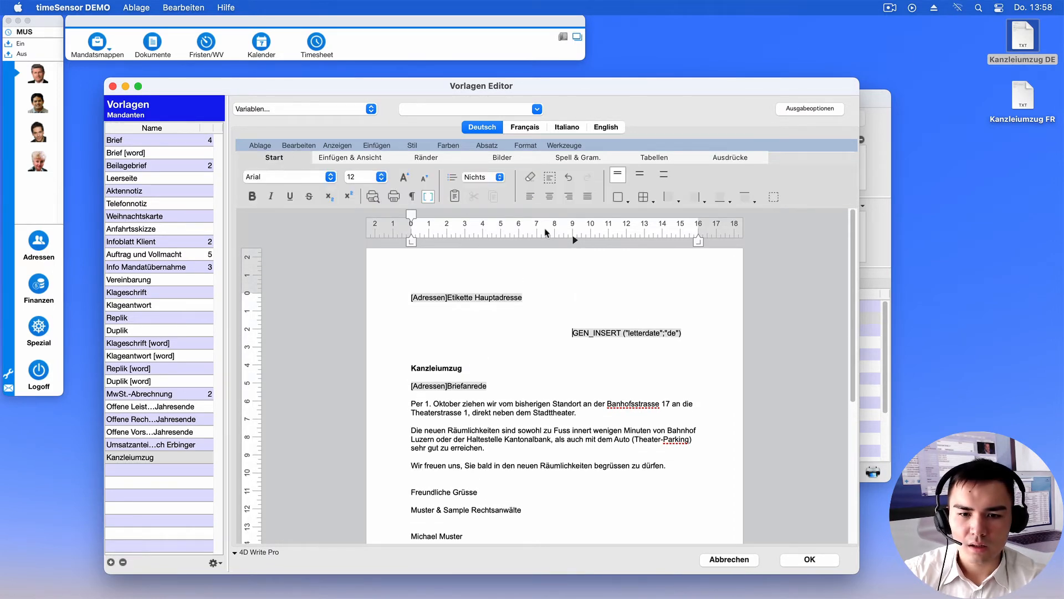
left_click(412, 196)
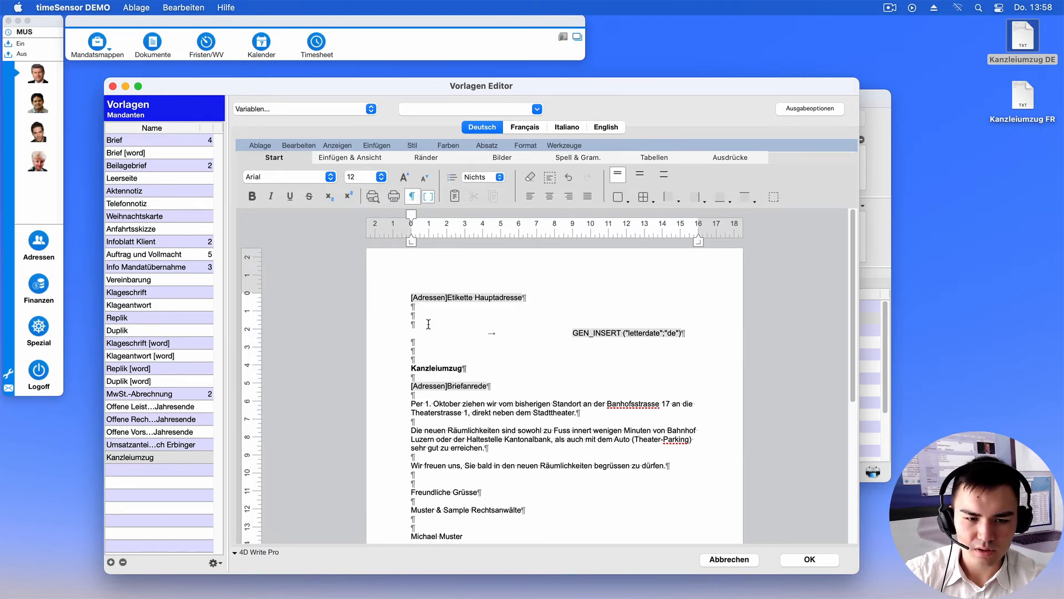
key("Return")
key("Return")
key("Return")
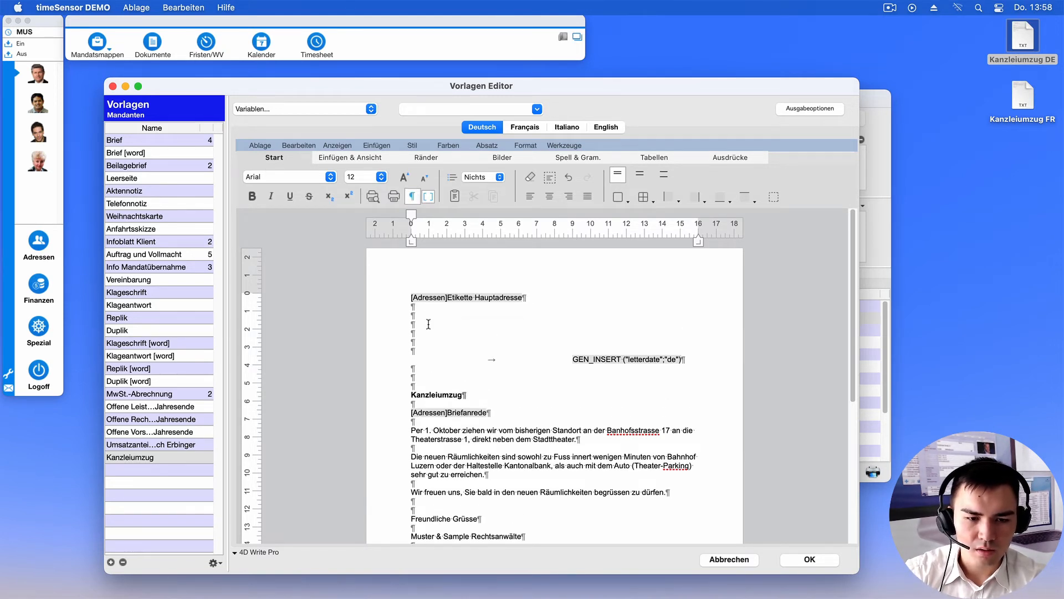
key("Return")
key("Return")
key("Return")
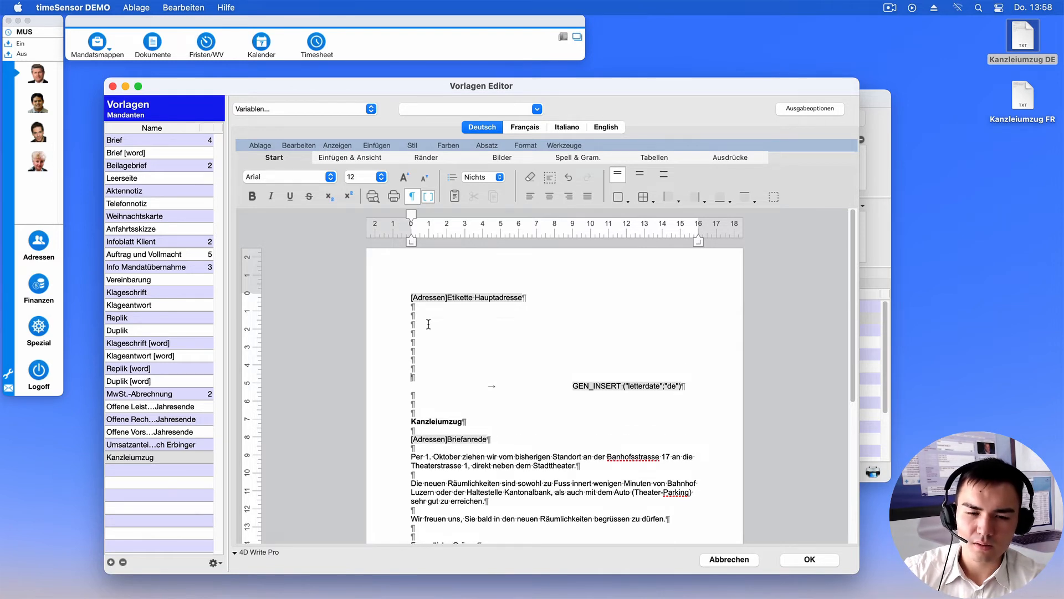
Check the lower part of the letter and save the revised Kanzleiumzug template
scroll(637, 316, "down", 3)
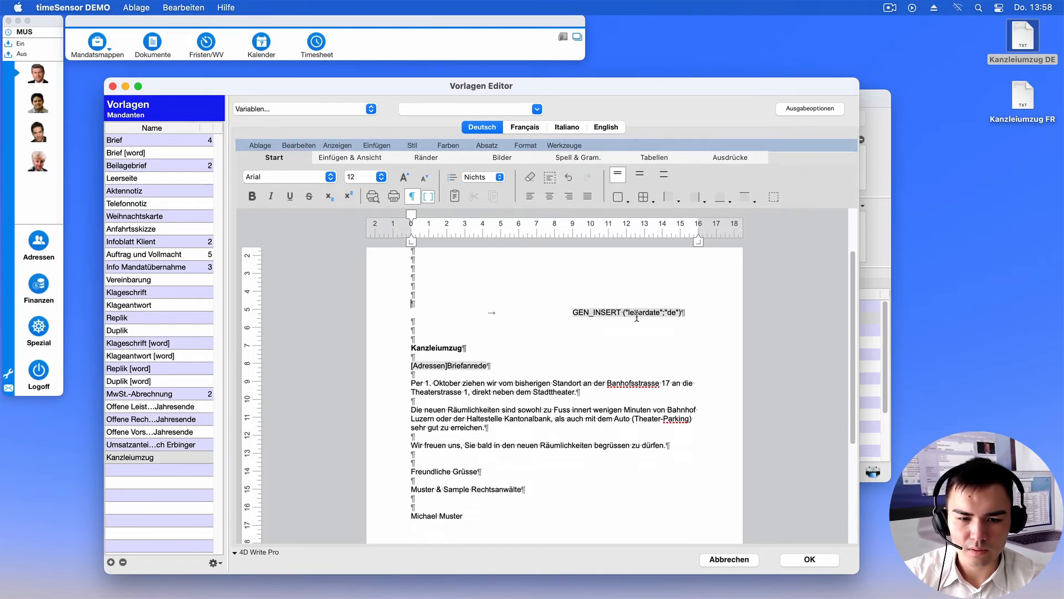
scroll(636, 317, "down", 2)
left_click(808, 562)
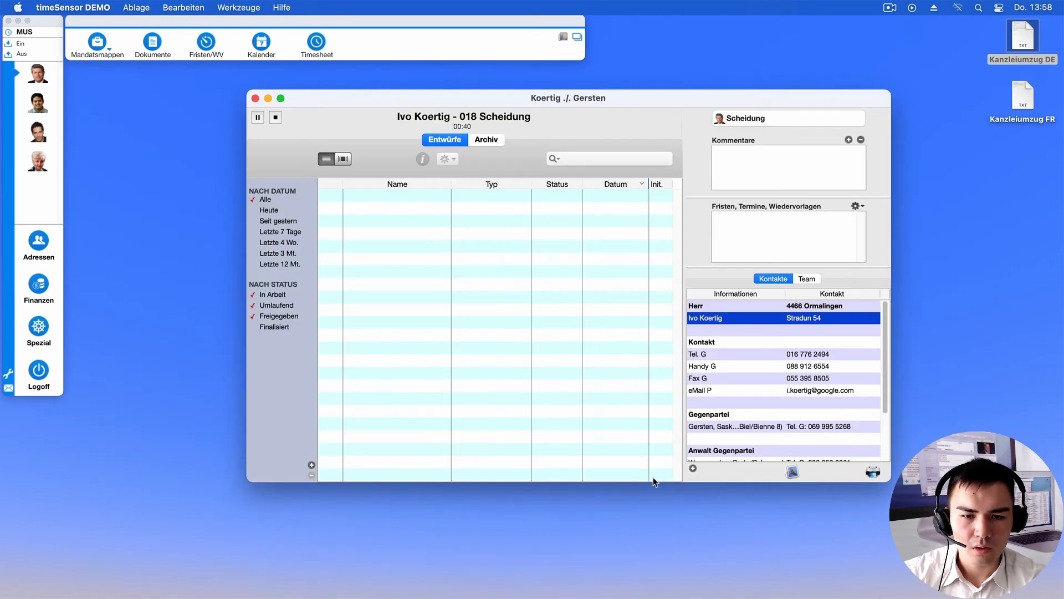
Create a draft from the Kanzleiumzug template in the mandate folder, check the whole letter, and discard the draft
left_click(872, 471)
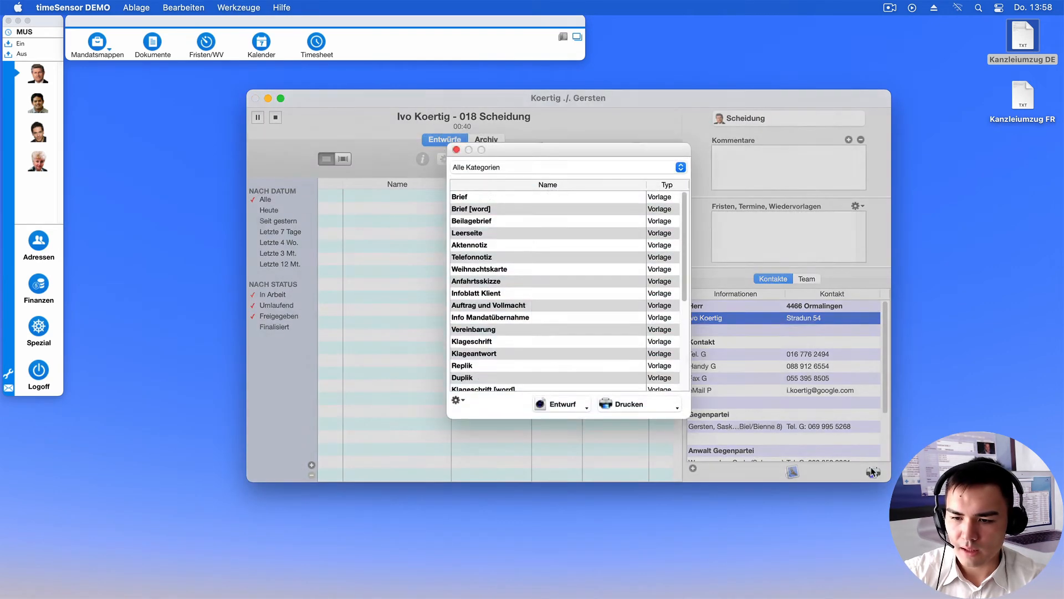
left_click(562, 403)
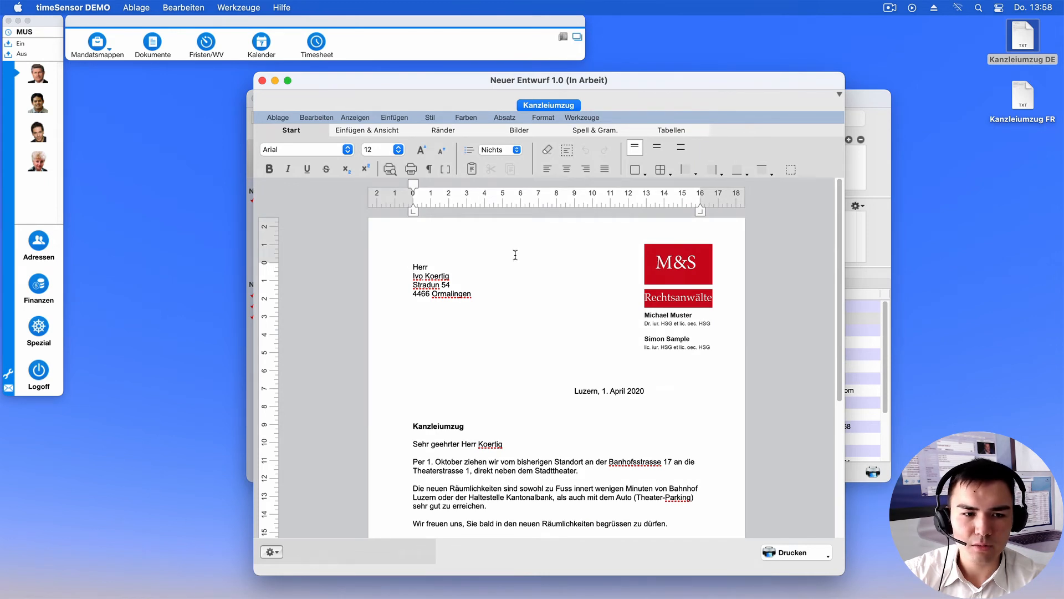
scroll(628, 289, "down", 3)
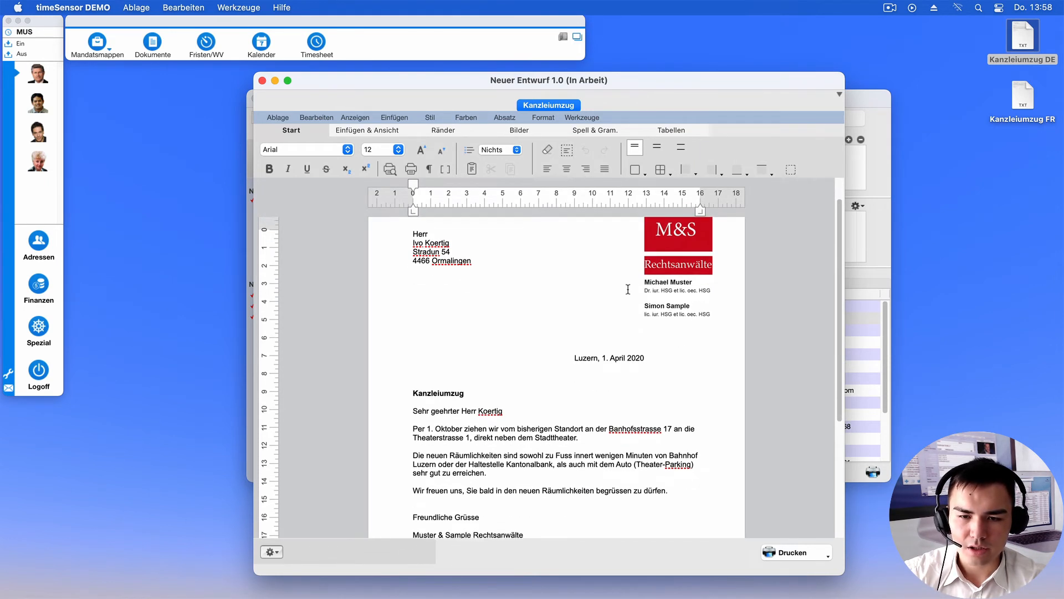
scroll(627, 289, "down", 6)
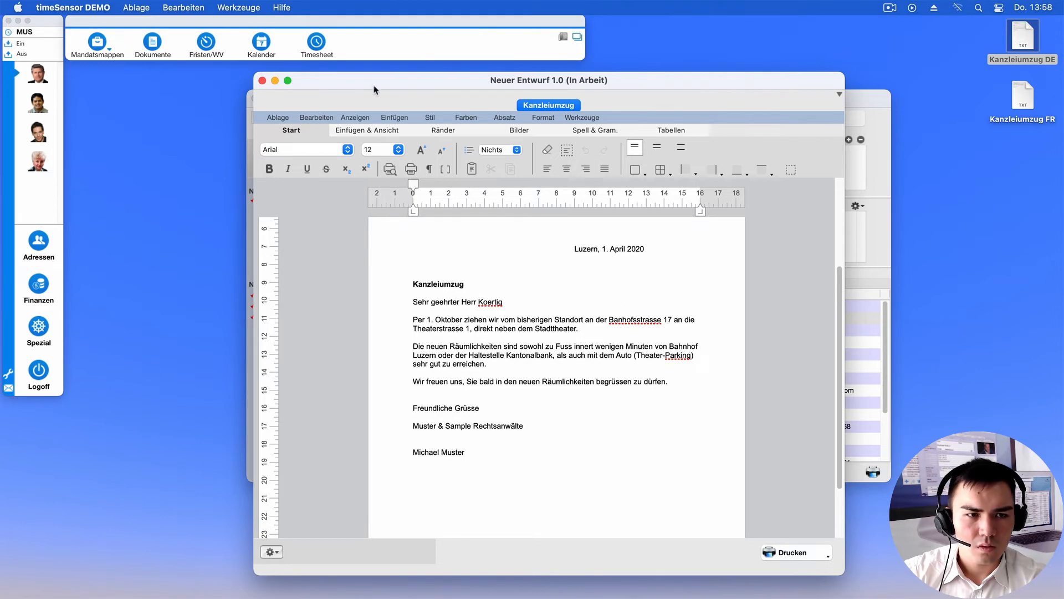
left_click(263, 80)
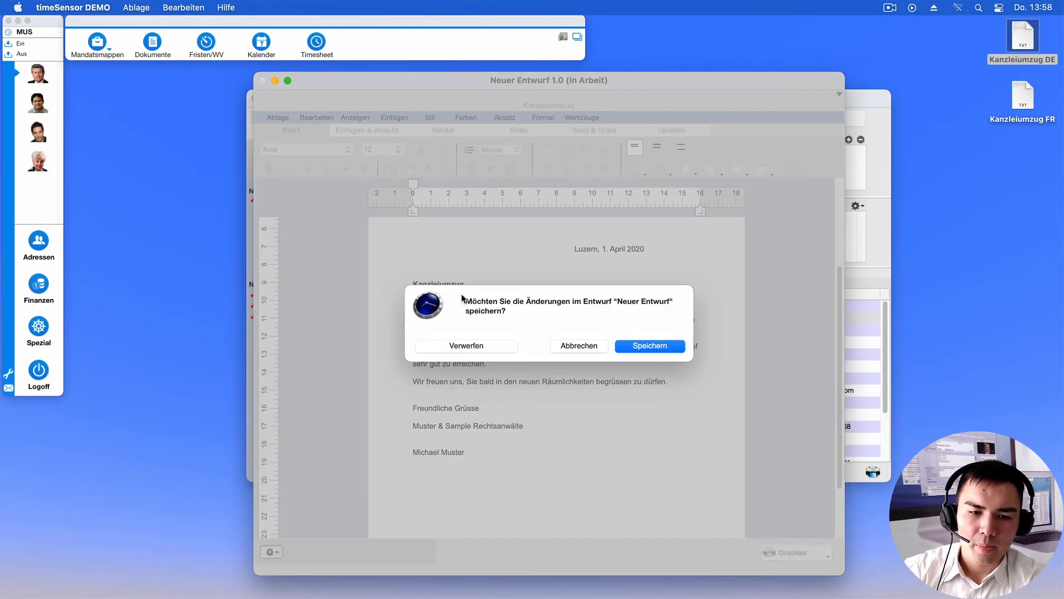
left_click(477, 347)
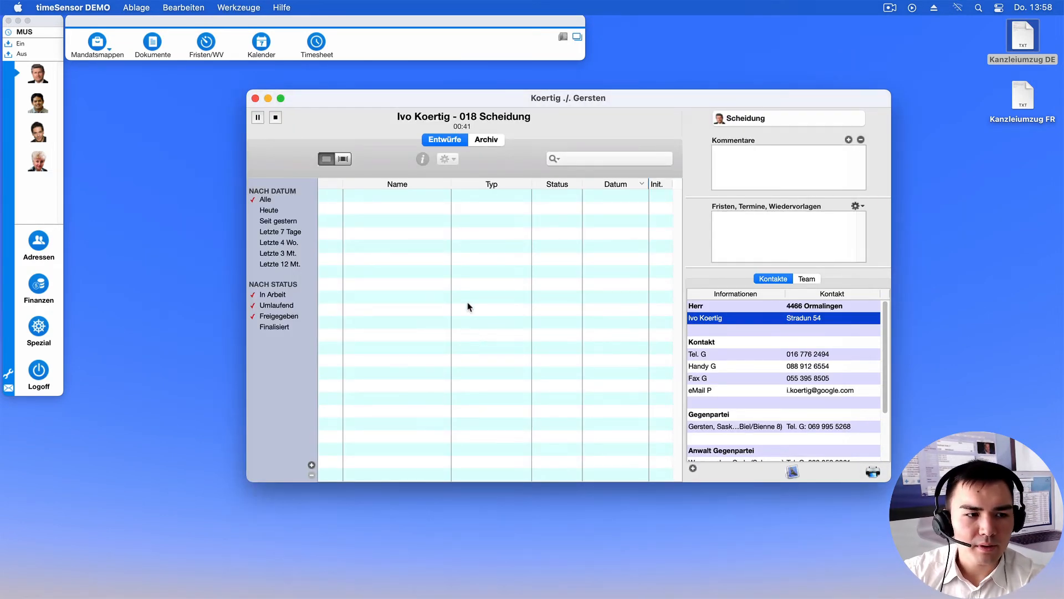
Open the Kanzleiumzug template for editing from the Mandanten address list and show its French version
left_click(37, 241)
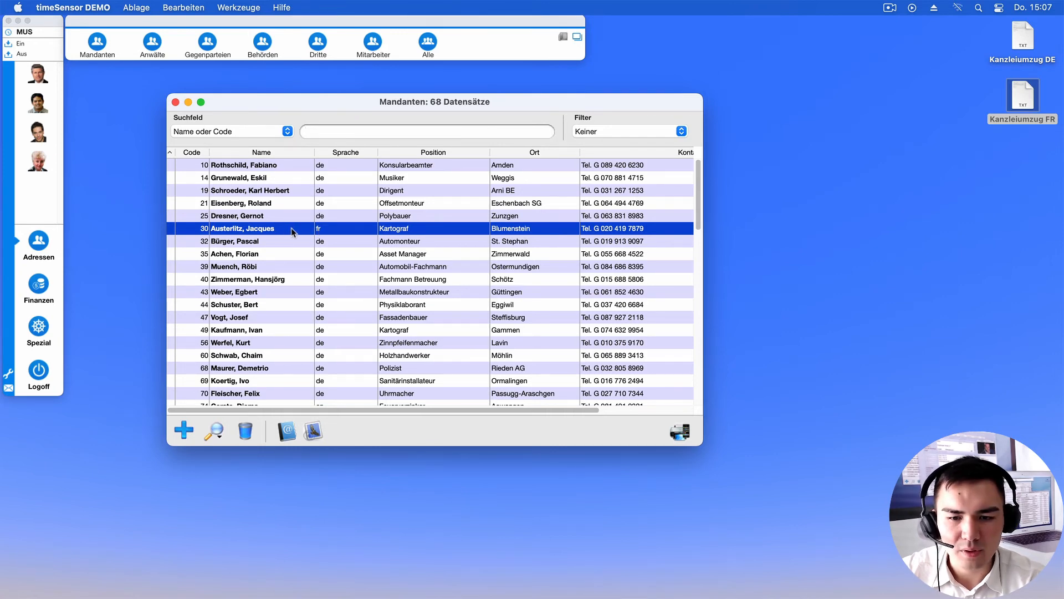
left_click(680, 431)
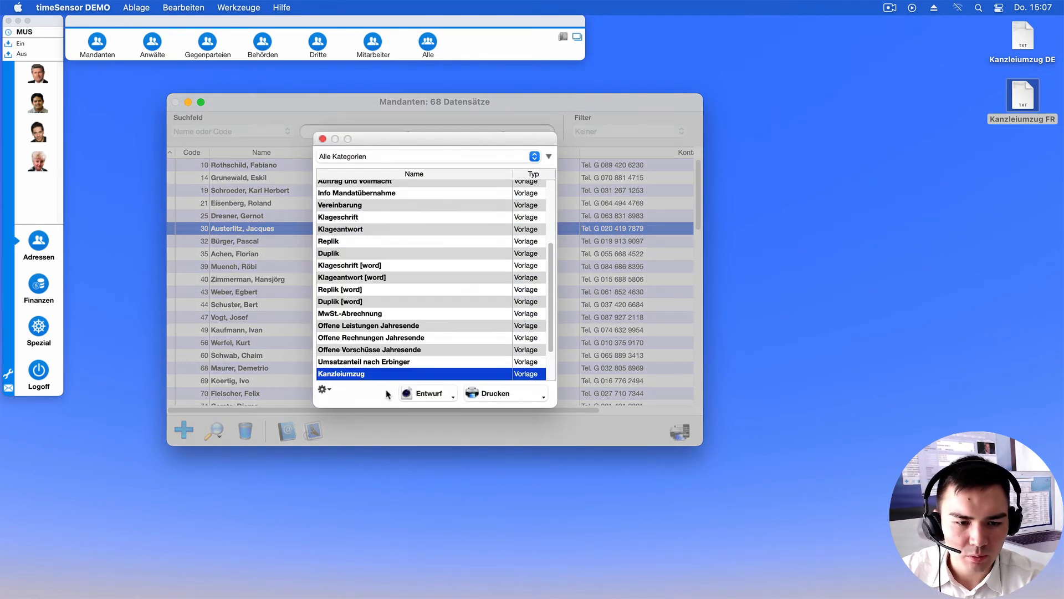
left_click(325, 391)
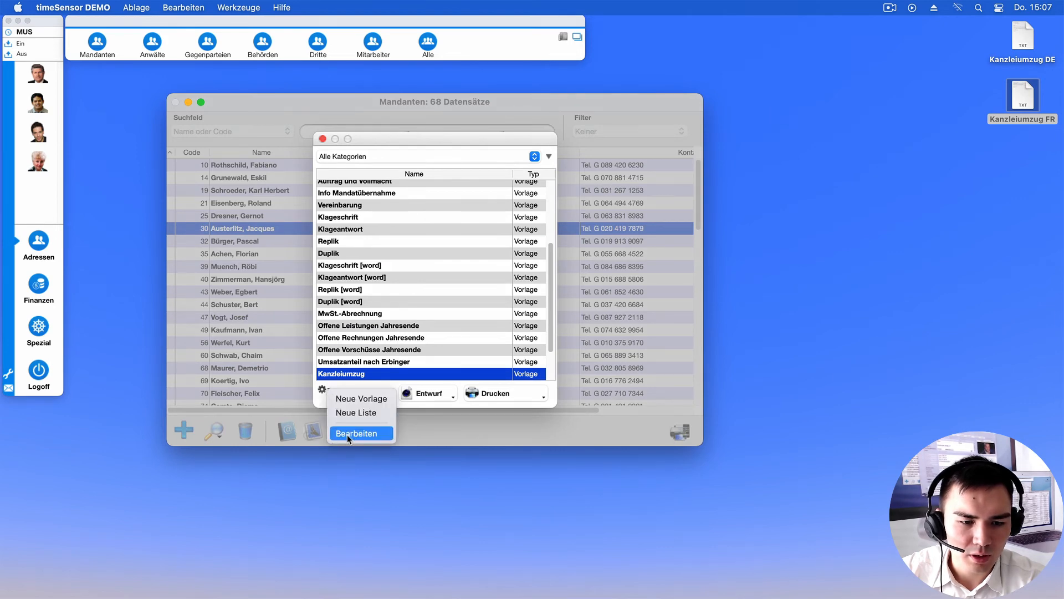
left_click(355, 433)
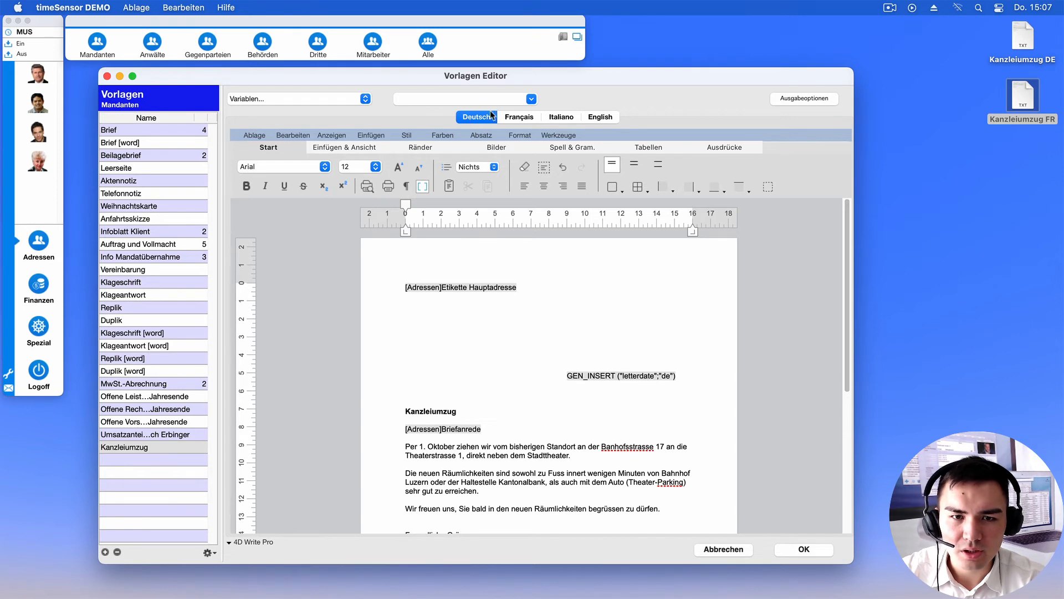
left_click(520, 119)
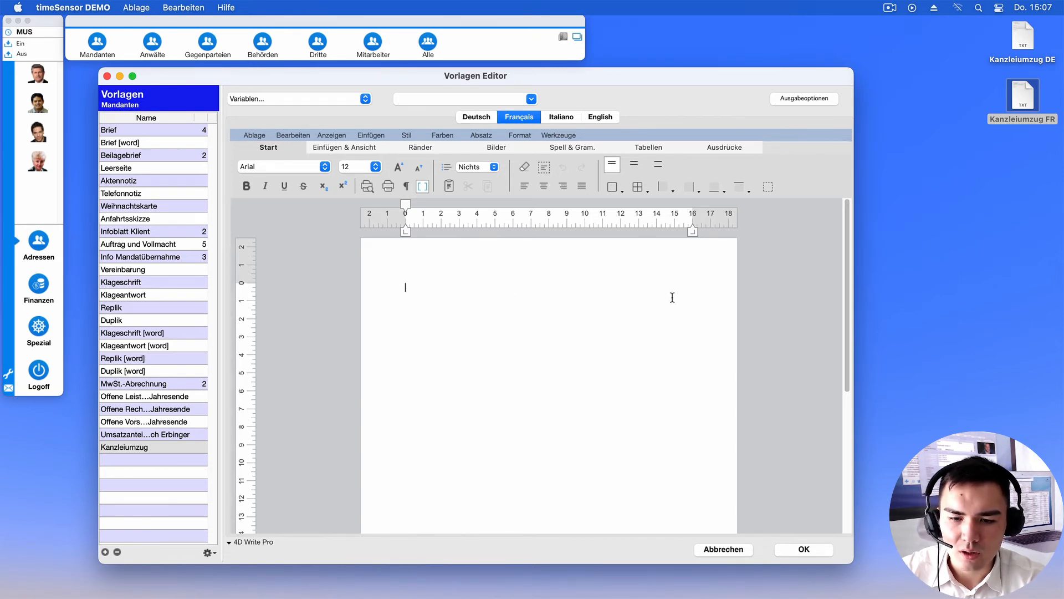
scroll(673, 298, "down", 10)
scroll(673, 297, "up", 12)
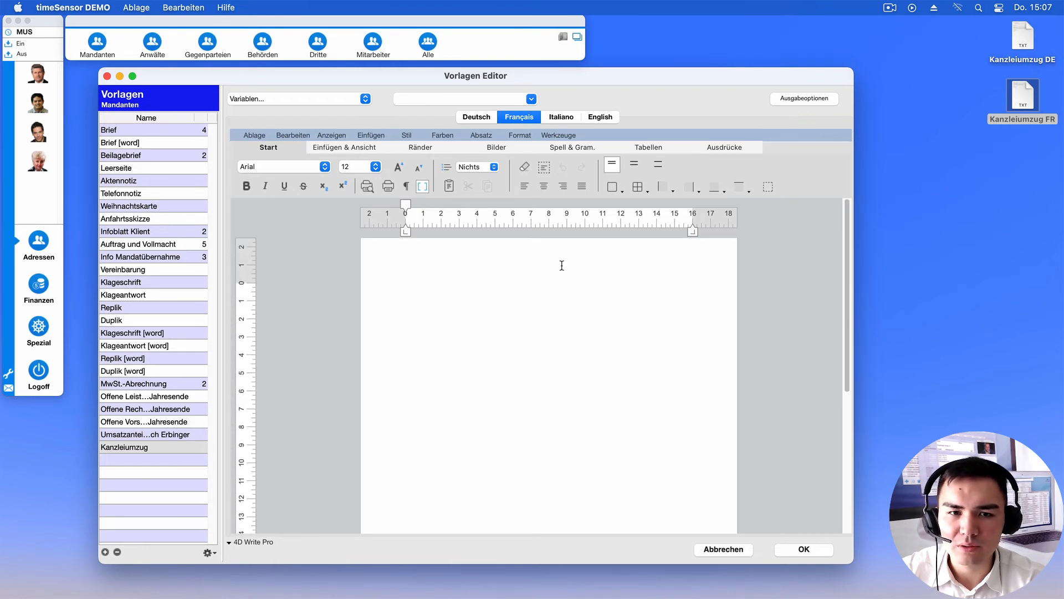
Copy the complete German letter content of Kanzleiumzug into the French version of the template
left_click(477, 117)
scroll(495, 297, "down", 5)
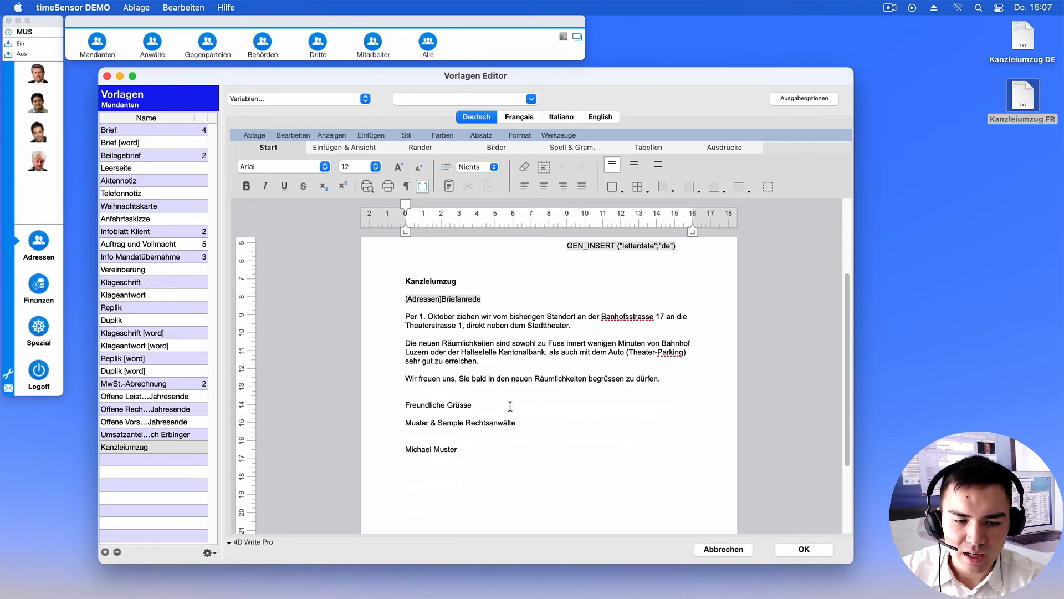
key("super+a")
scroll(463, 333, "up", 10)
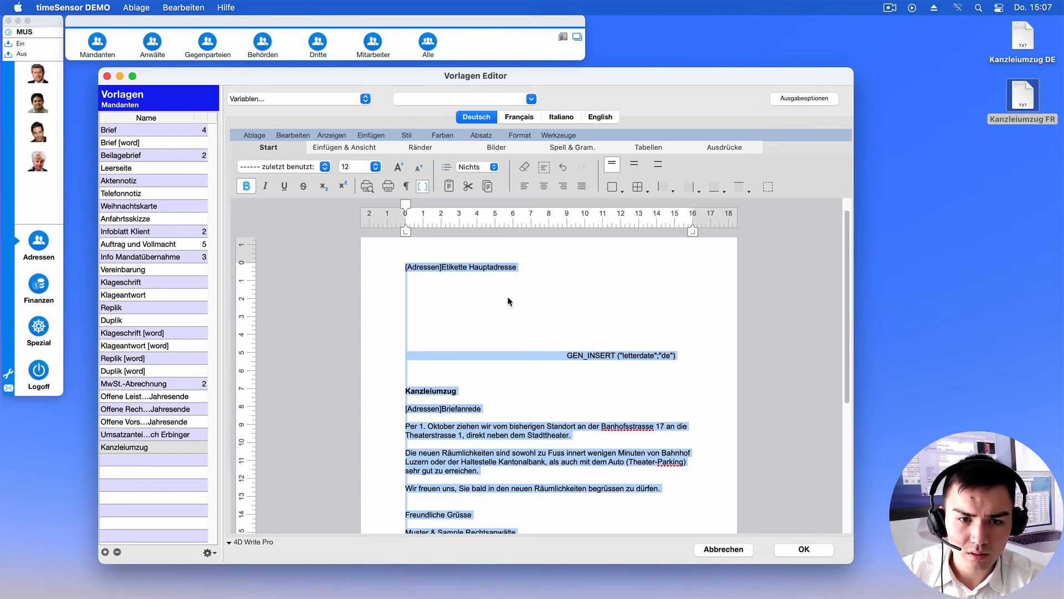
left_click(519, 119)
key("super+v")
scroll(512, 353, "down", 1)
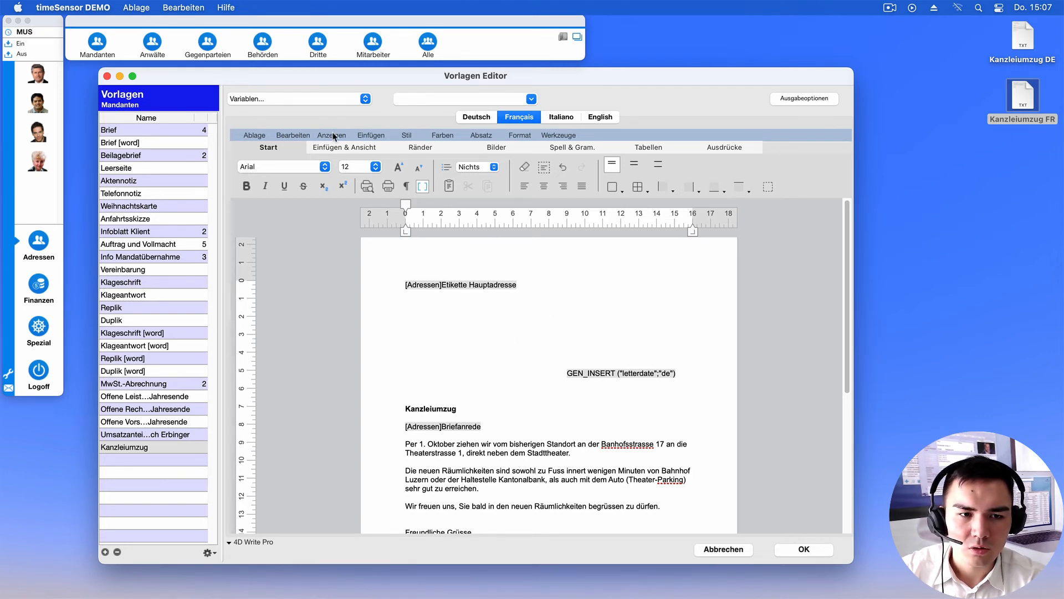
Replace the German body text, closing and signature with the French text from the desktop file Kanzleiumzug FR
scroll(609, 321, "down", 3)
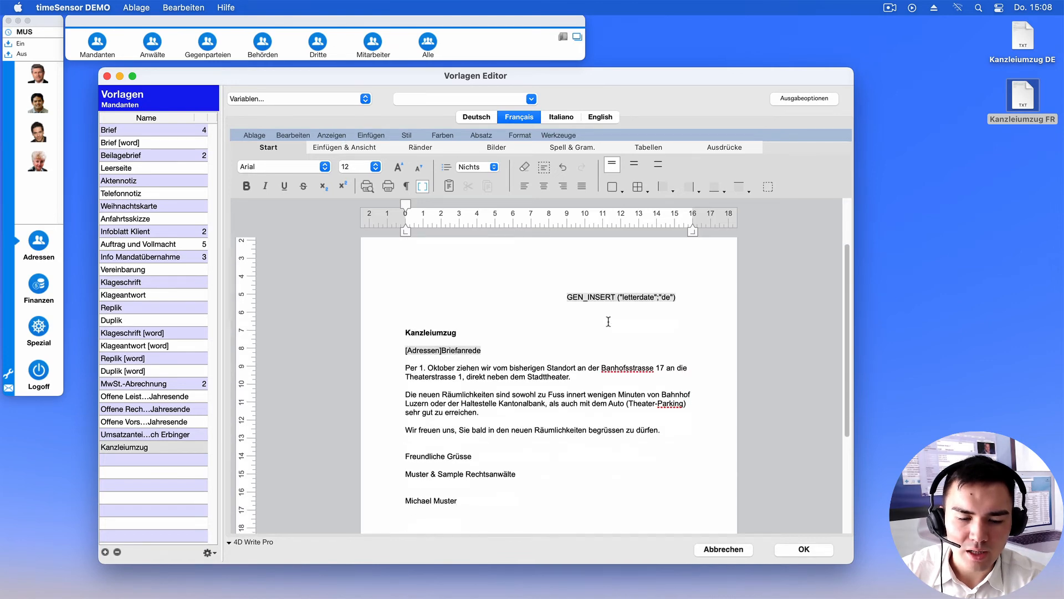
double_click(1025, 103)
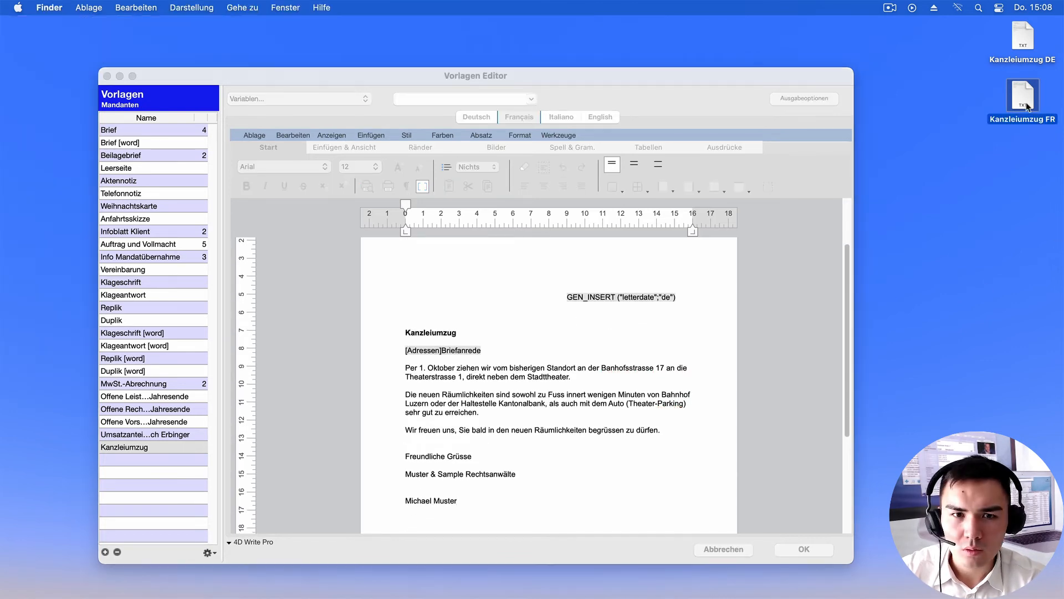
left_click_drag(206, 204, 115, 87)
key("super+c")
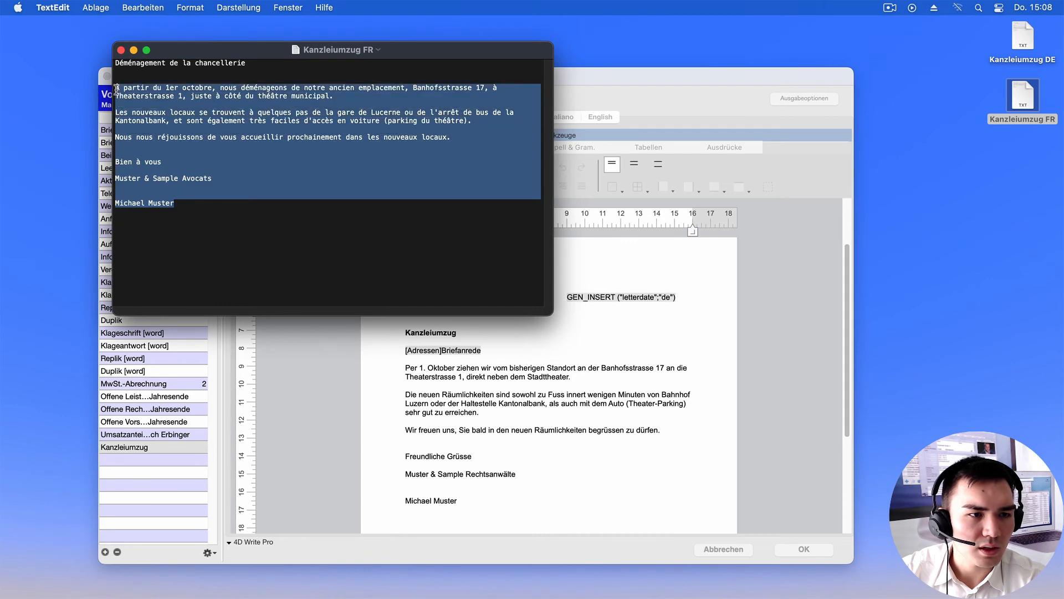
left_click(543, 436)
left_click_drag(468, 501, 389, 362)
key("super+v")
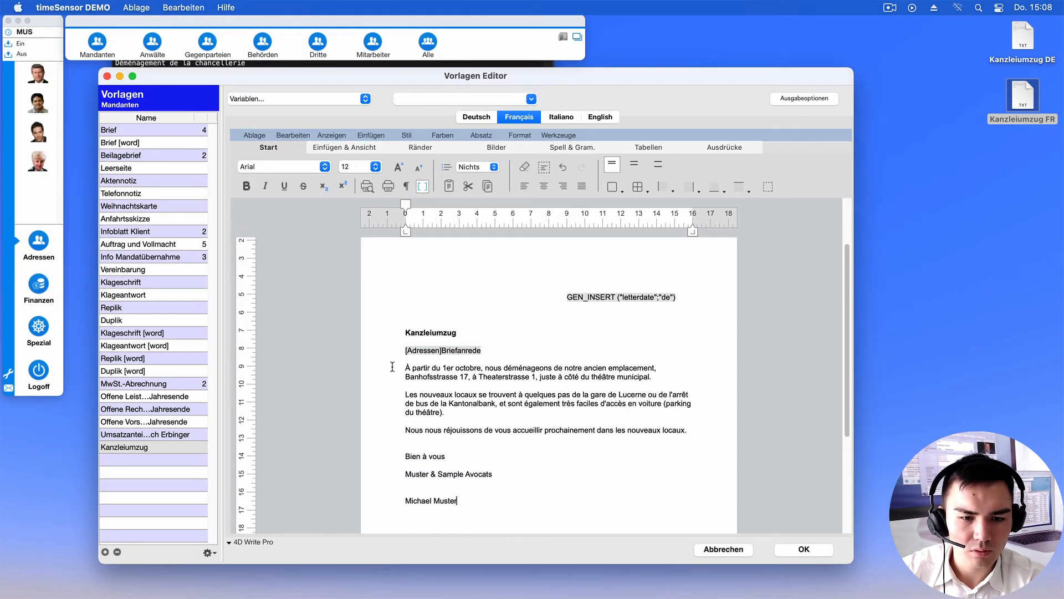
Replace the subject line with "Déménagement de la chancellerie" from the Kanzleiumzug FR file and close that file
left_click(405, 67)
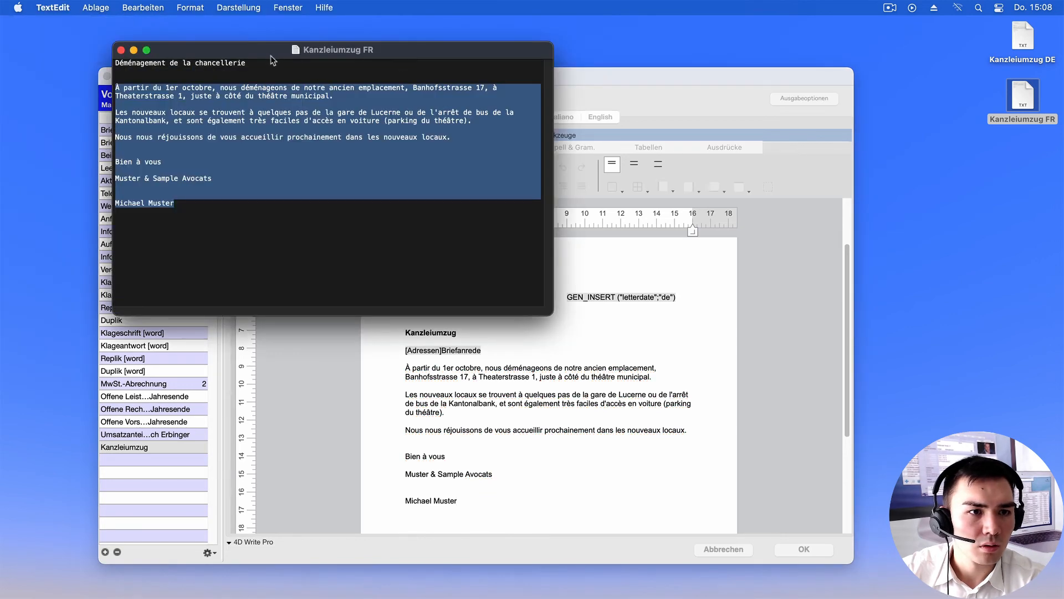
left_click_drag(253, 62, 68, 61)
key("super+c")
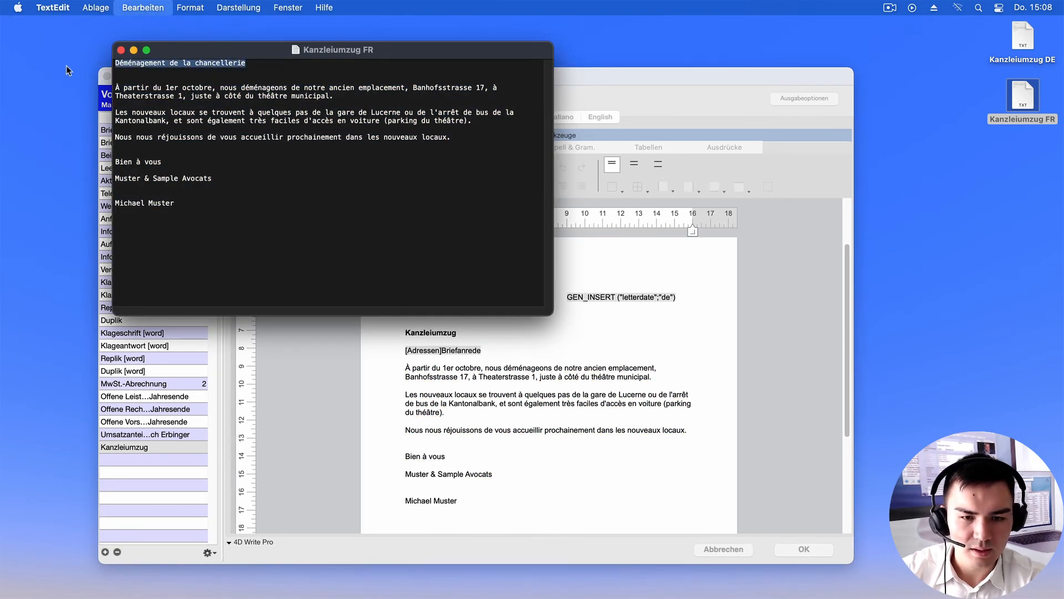
left_click(453, 332)
double_click(452, 332)
key("super+v")
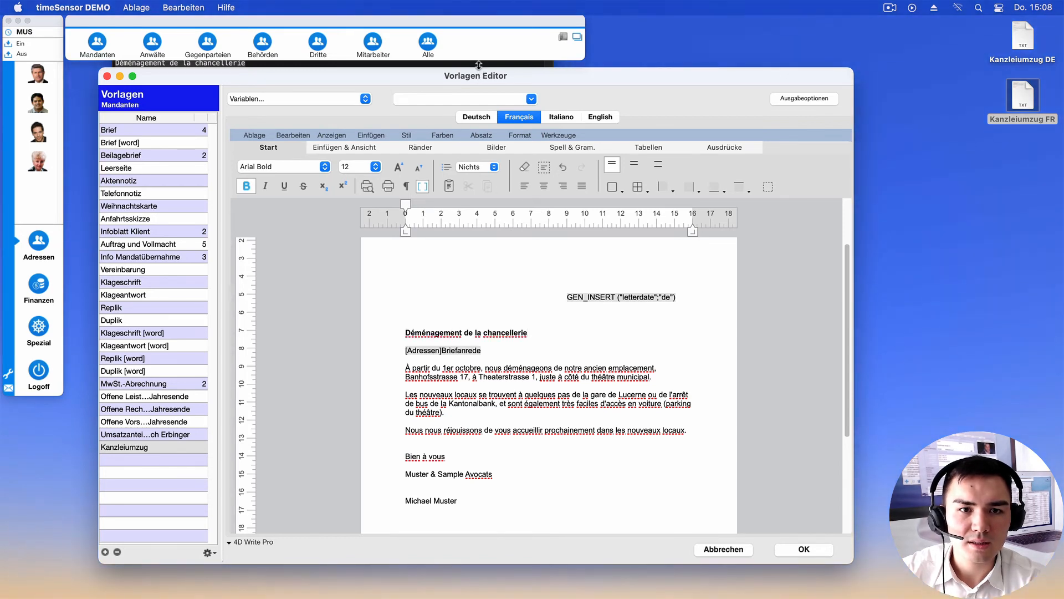
left_click(480, 63)
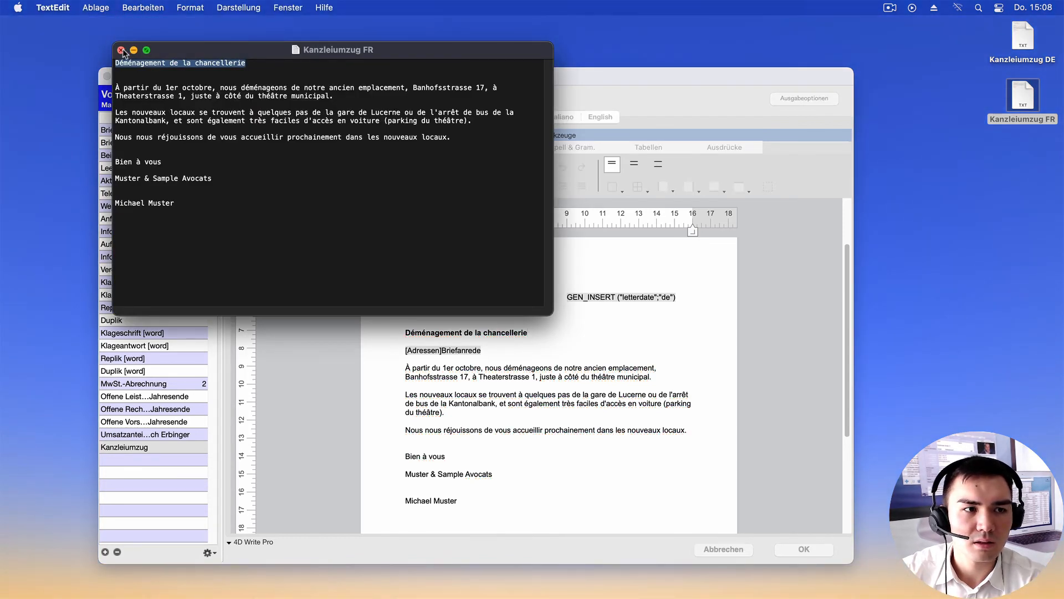
left_click(121, 51)
left_click(692, 428)
Set the second argument of the GEN_INSERT date expression to fr in the French version
scroll(694, 425, "up", 2)
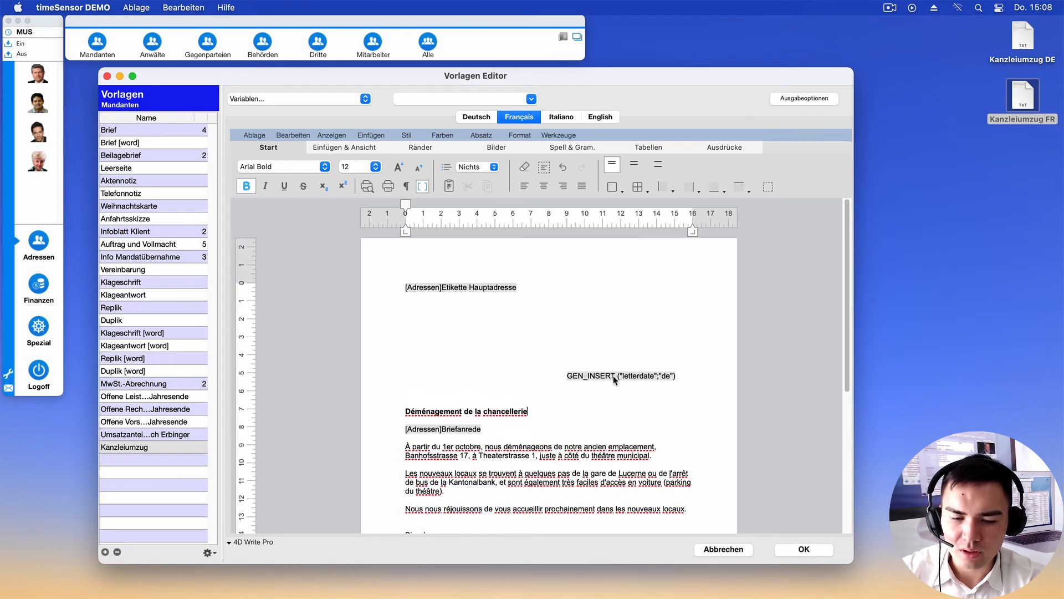
double_click(643, 381)
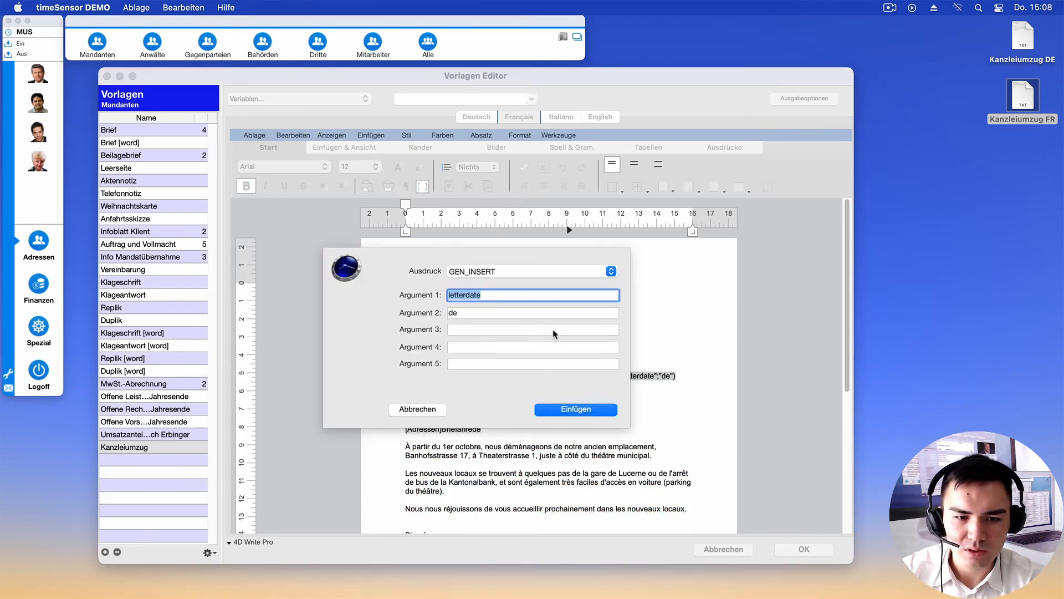
left_click(499, 313)
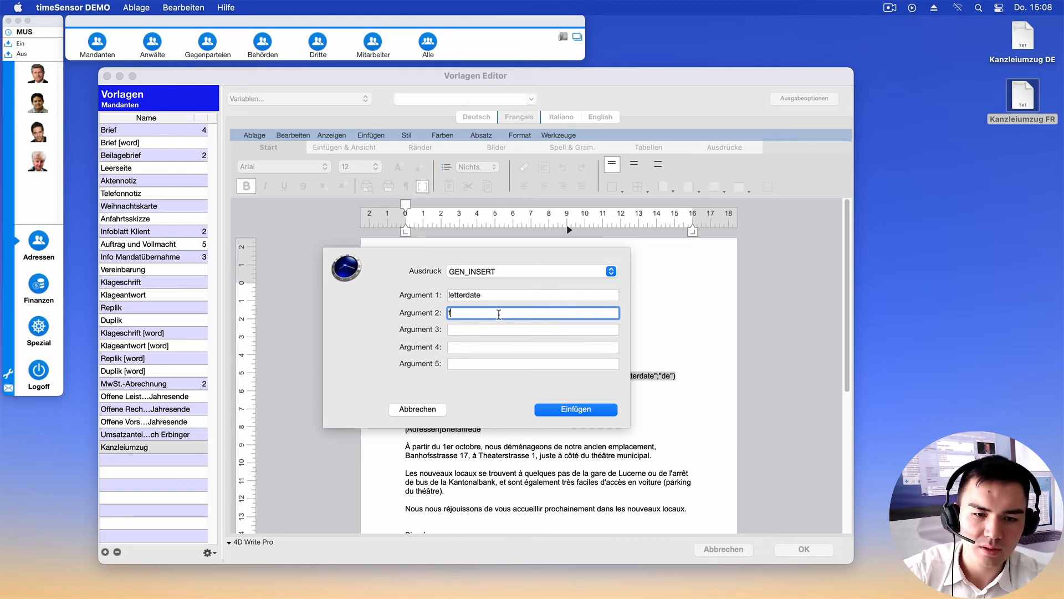
type("fr")
left_click(579, 411)
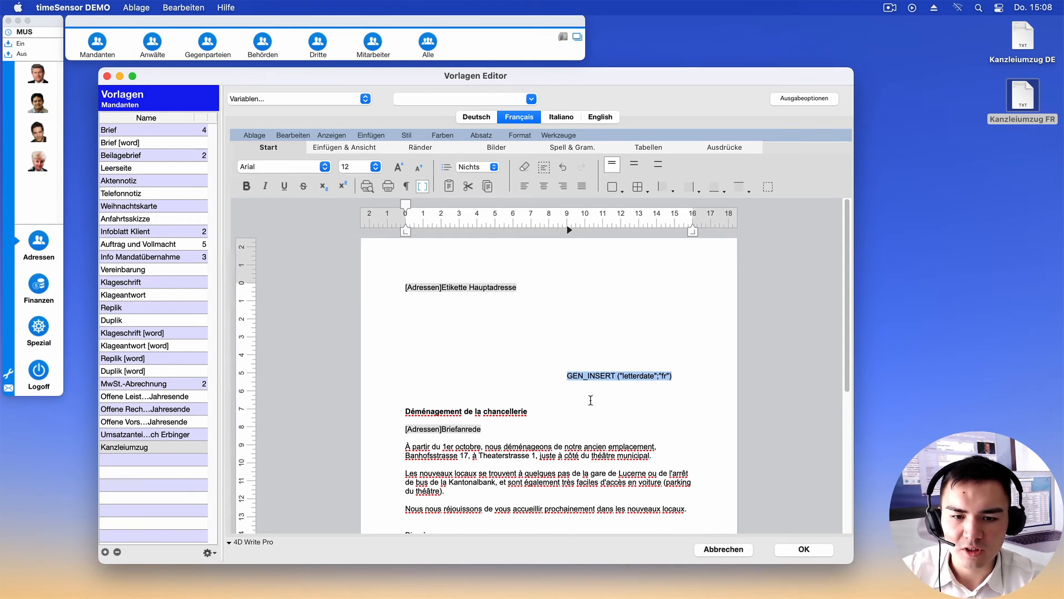
left_click(544, 293)
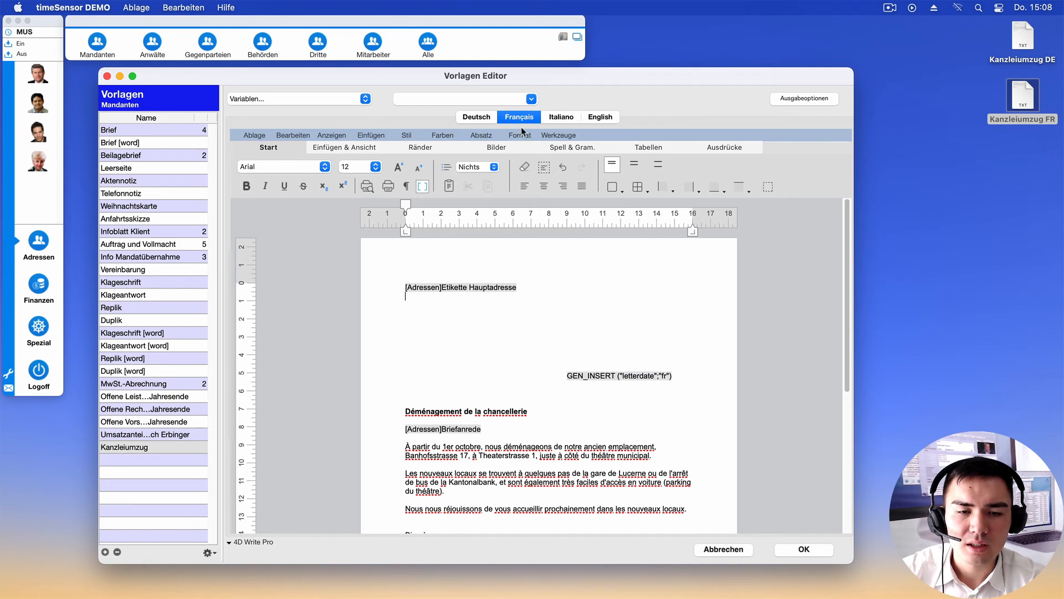
left_click(411, 288)
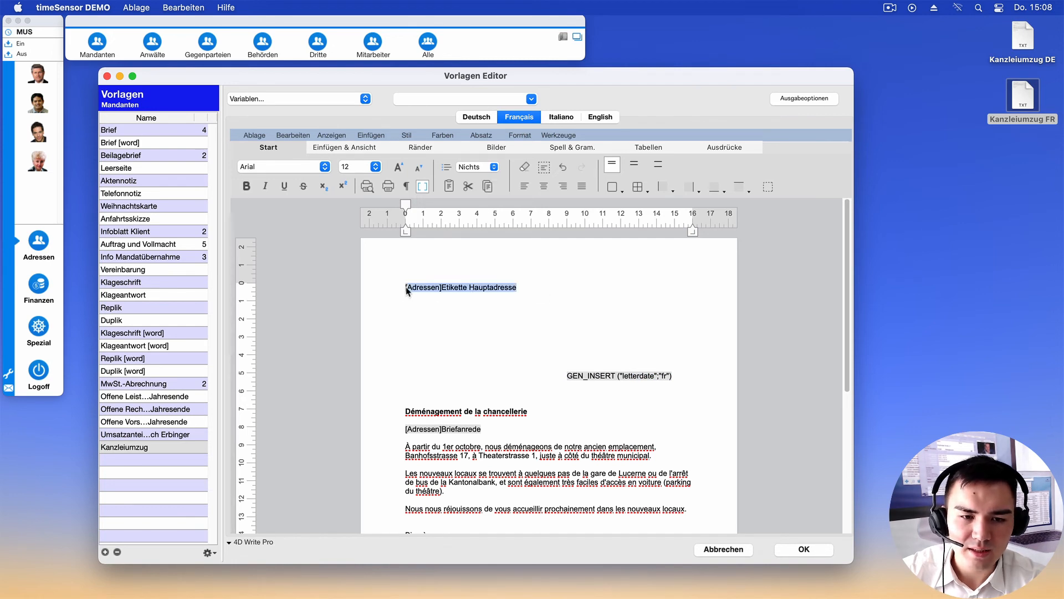
left_click(537, 285)
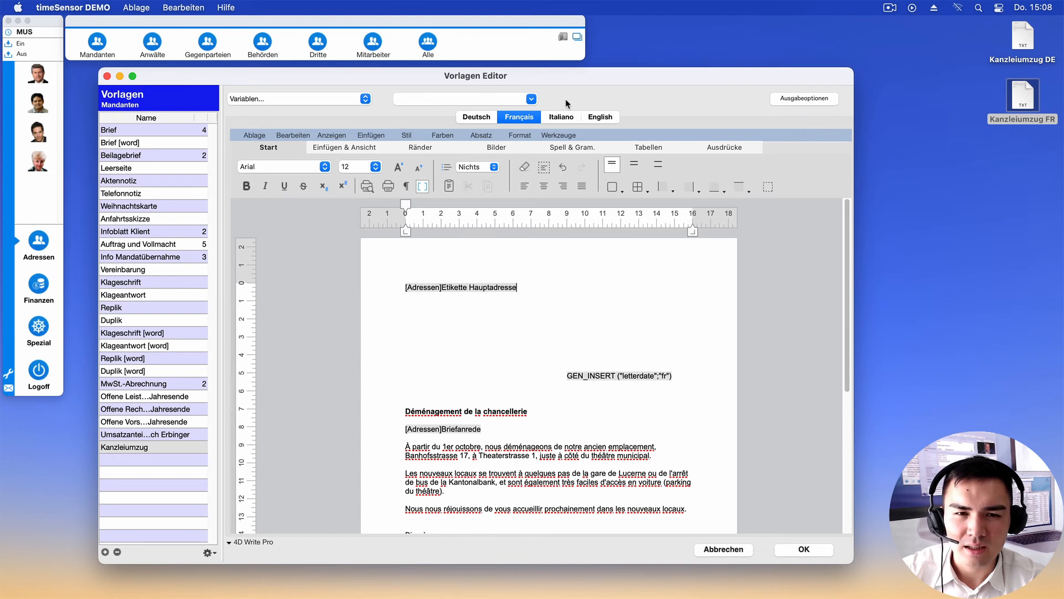
Add the value "5. Infos" between "4. Verträge" and "9. Administration" in the list of template categories
left_click(532, 99)
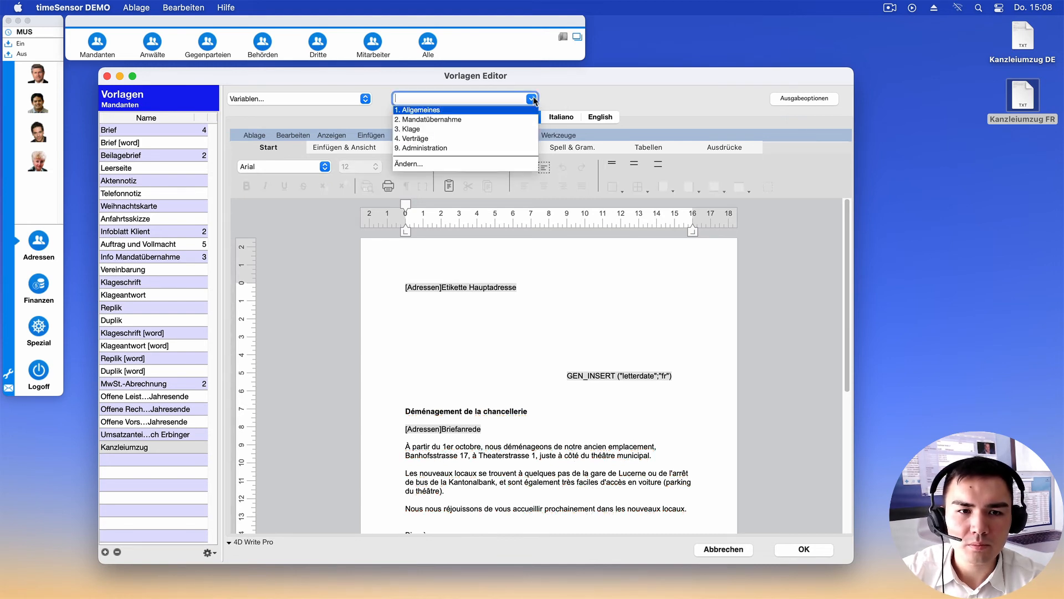
left_click(404, 111)
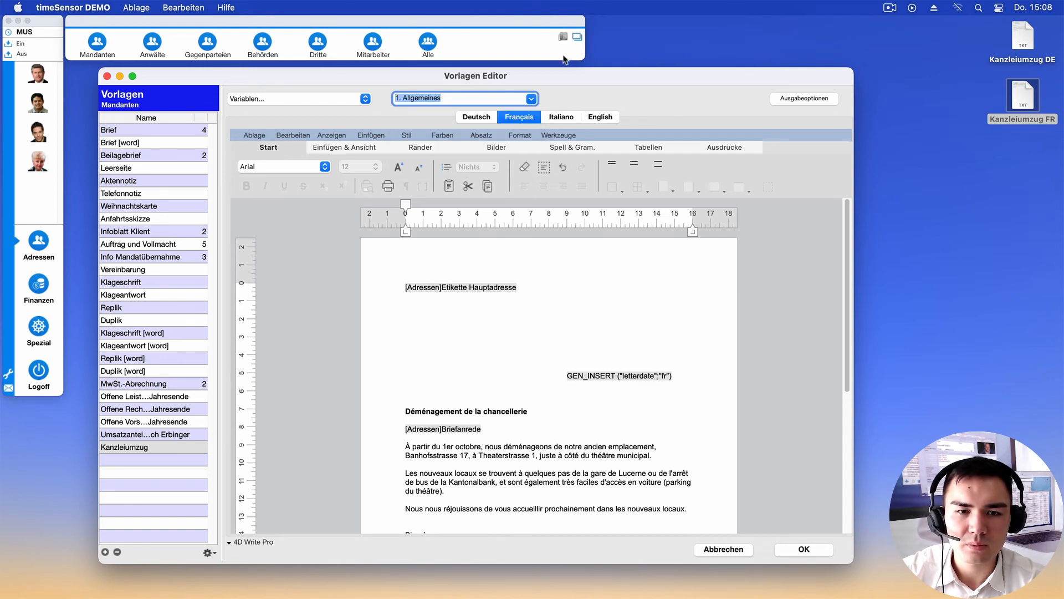
left_click(531, 99)
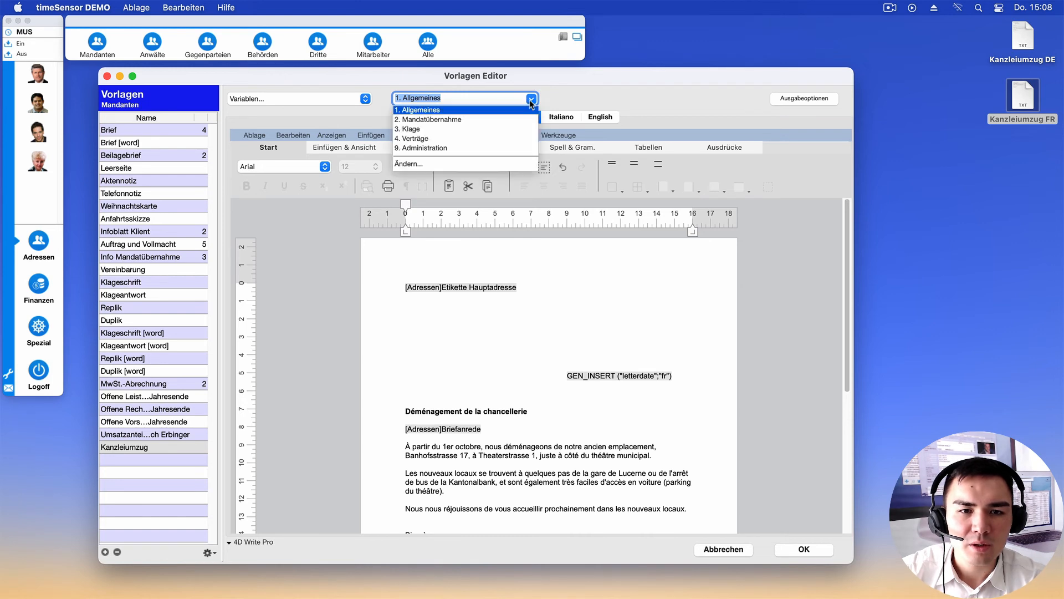
left_click(410, 165)
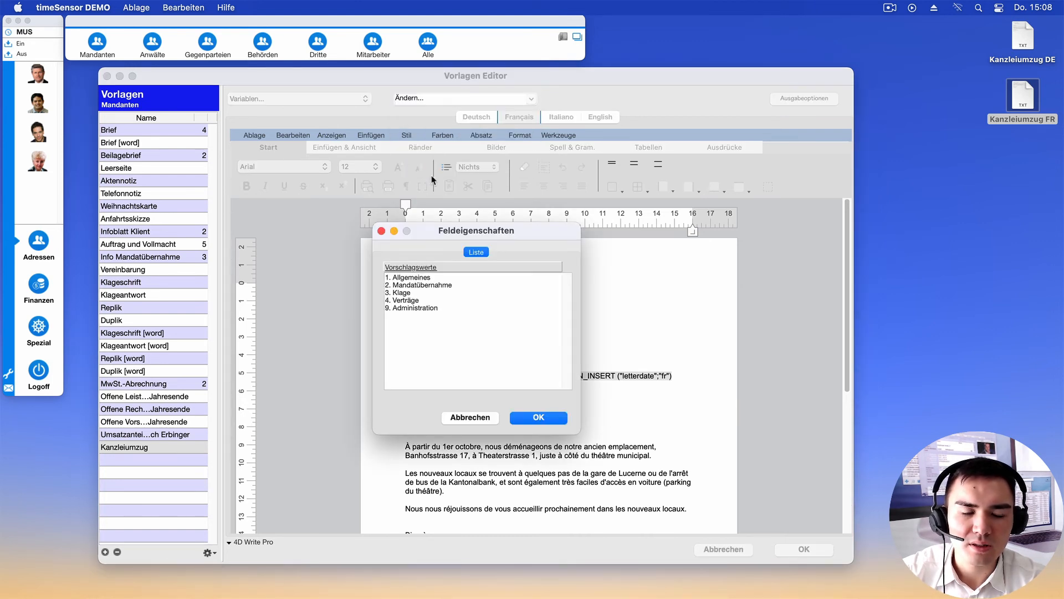
left_click(426, 298)
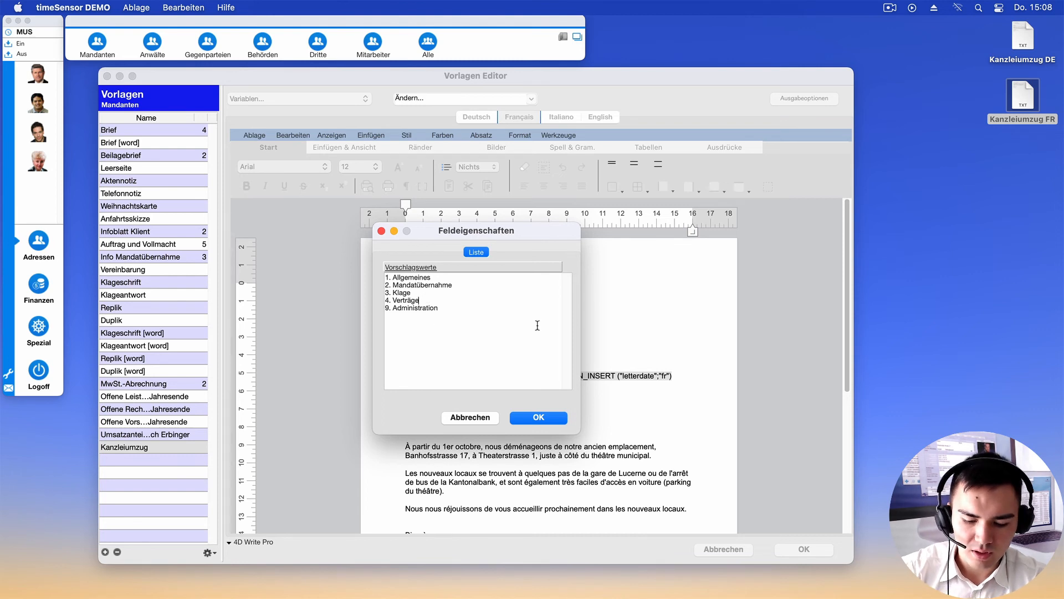
key("Return")
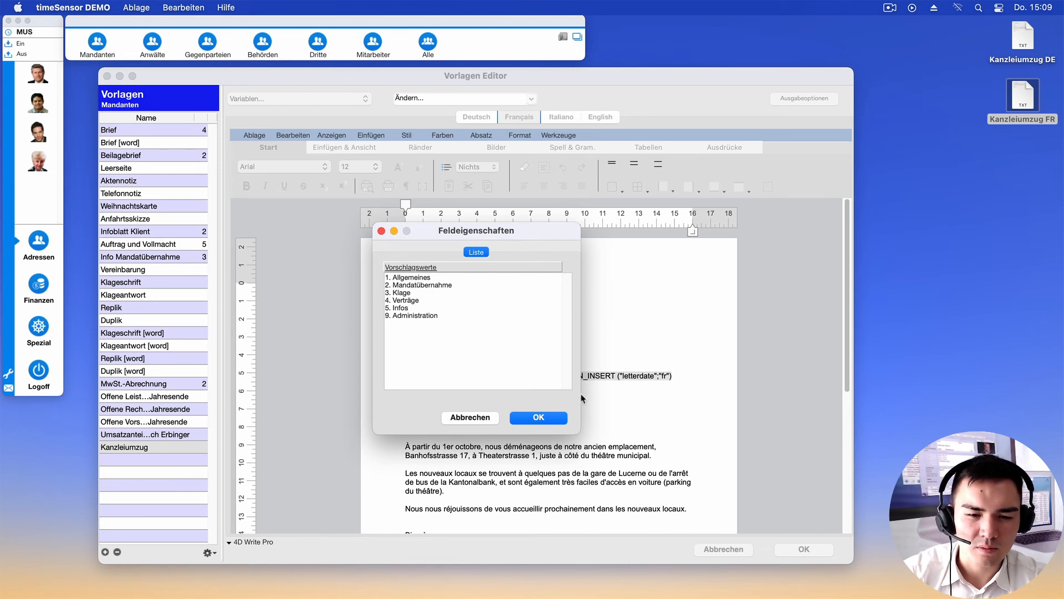
left_click(558, 415)
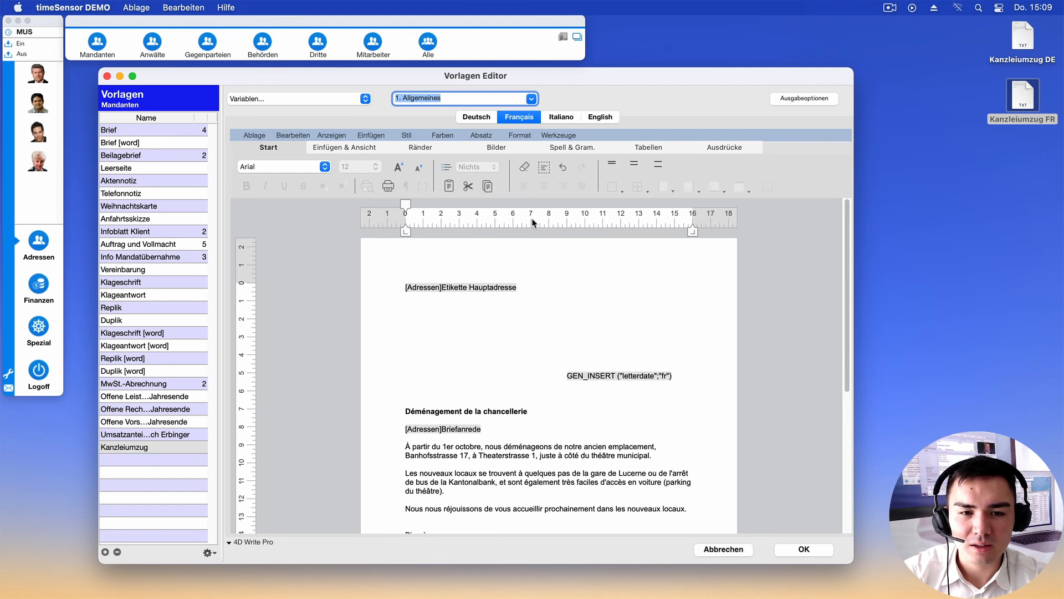
Assign the category 5. Infos to the Kanzleiumzug template and save the template
left_click(533, 100)
left_click(412, 150)
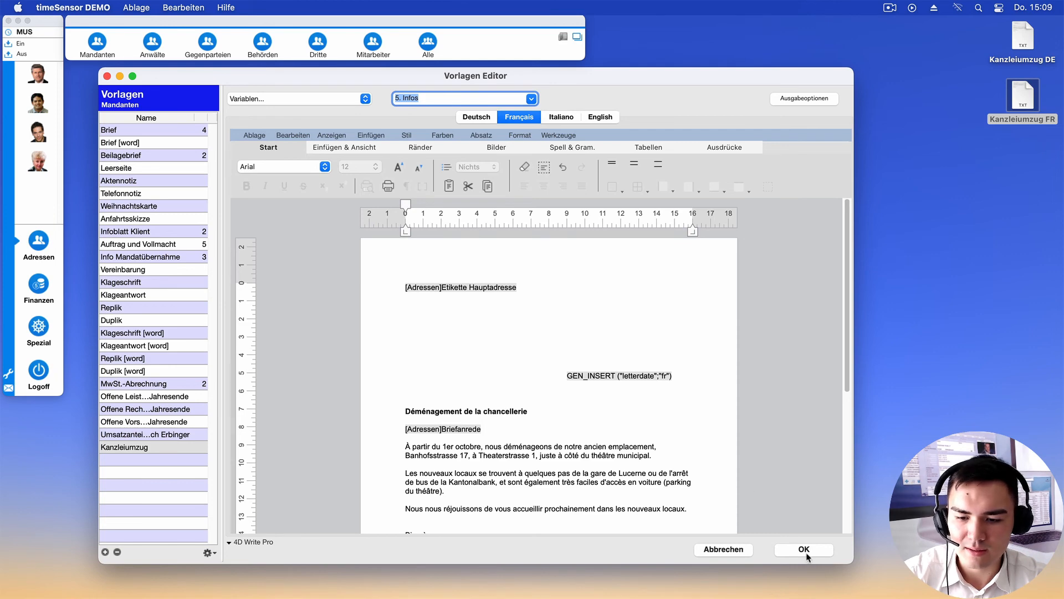
left_click(807, 550)
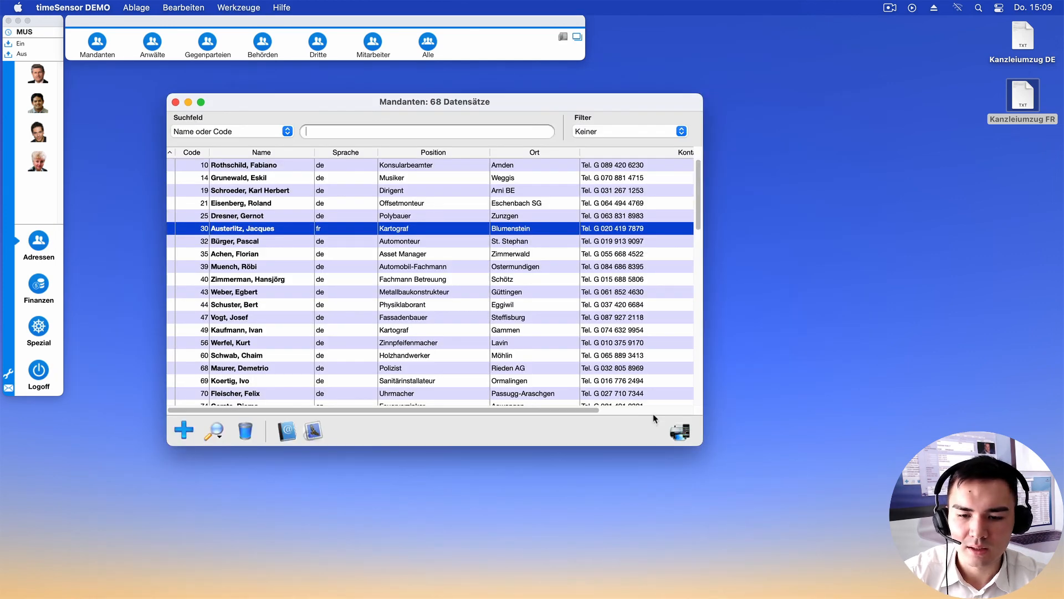
Create a draft from the Kanzleiumzug template in category 5. Infos for the selected French-speaking client and review the letter
left_click(680, 431)
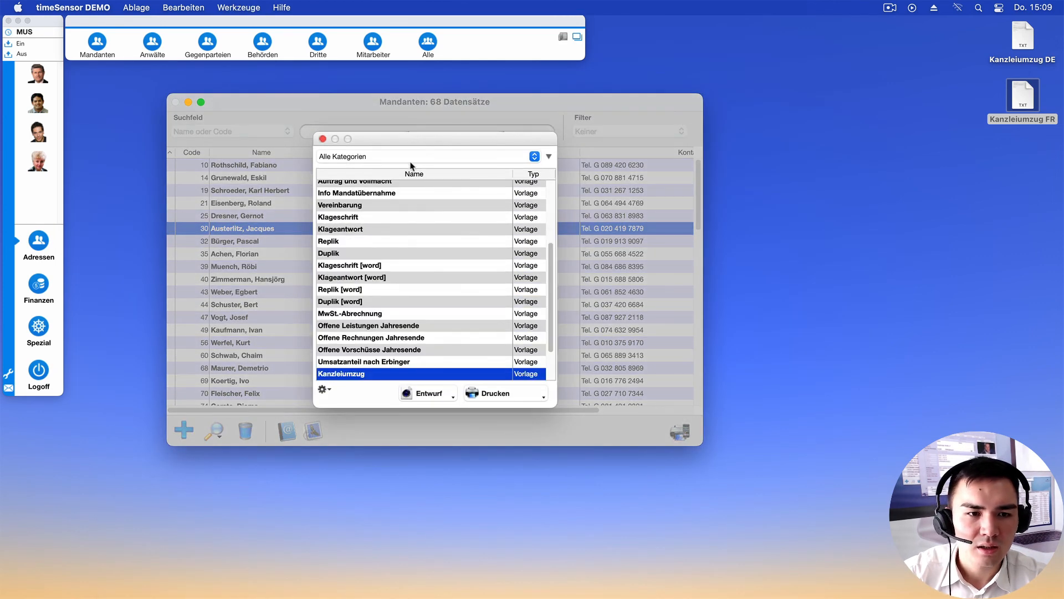
left_click(367, 156)
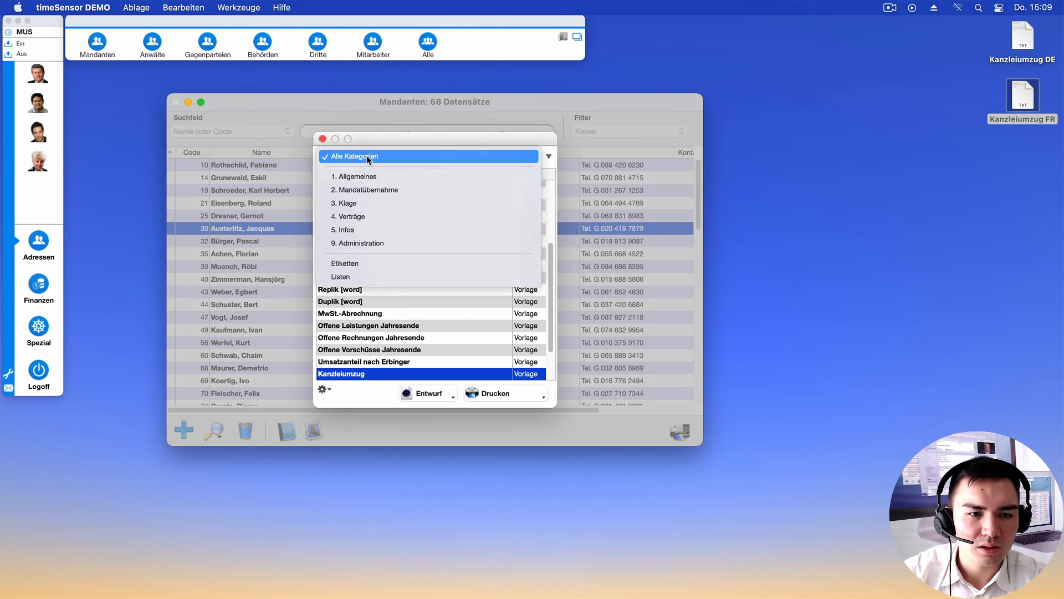
left_click(354, 228)
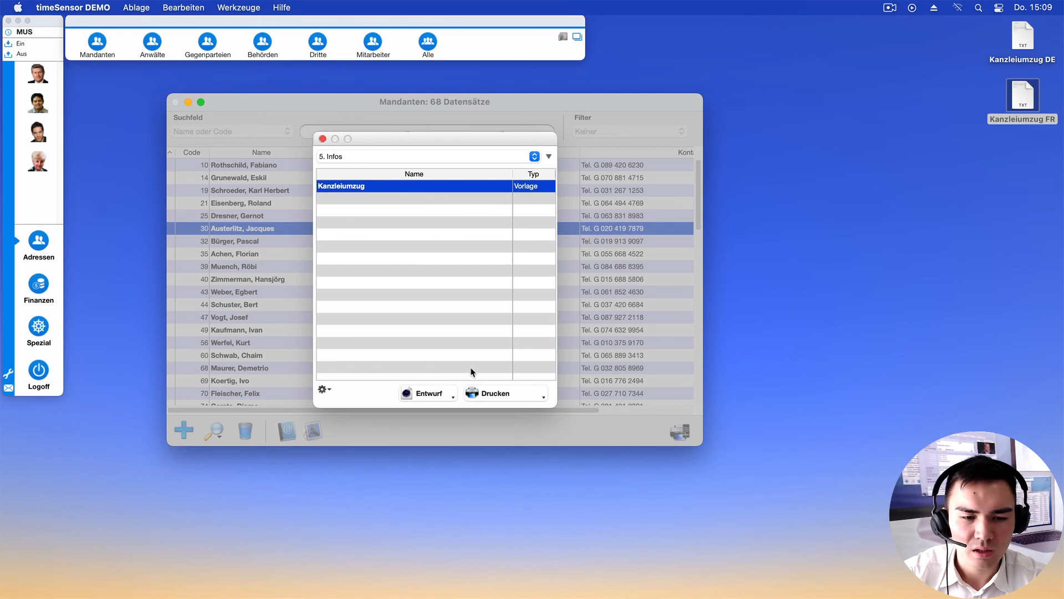
left_click(431, 393)
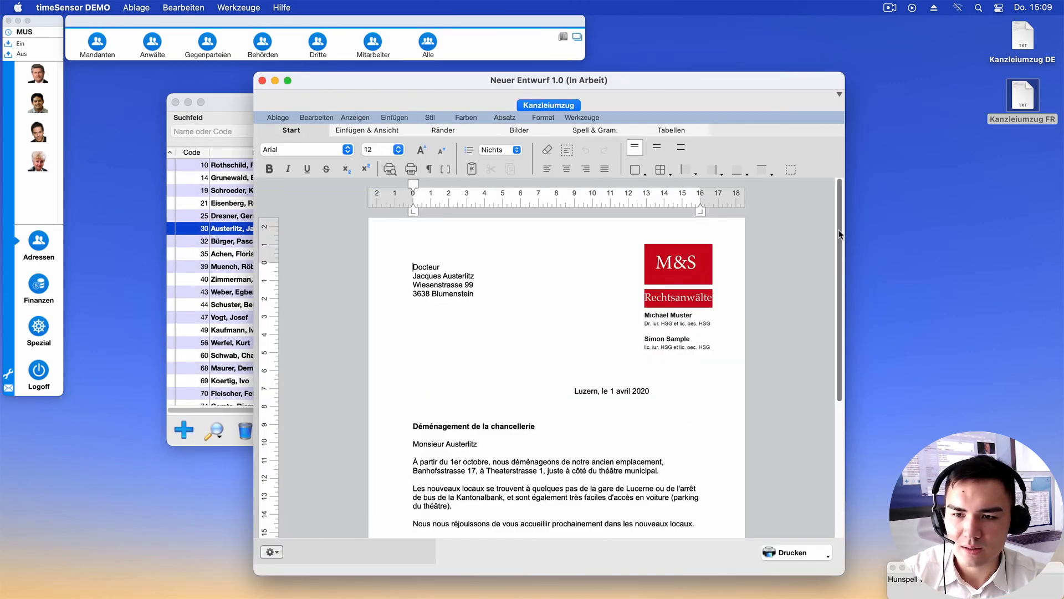
left_click_drag(840, 232, 840, 335)
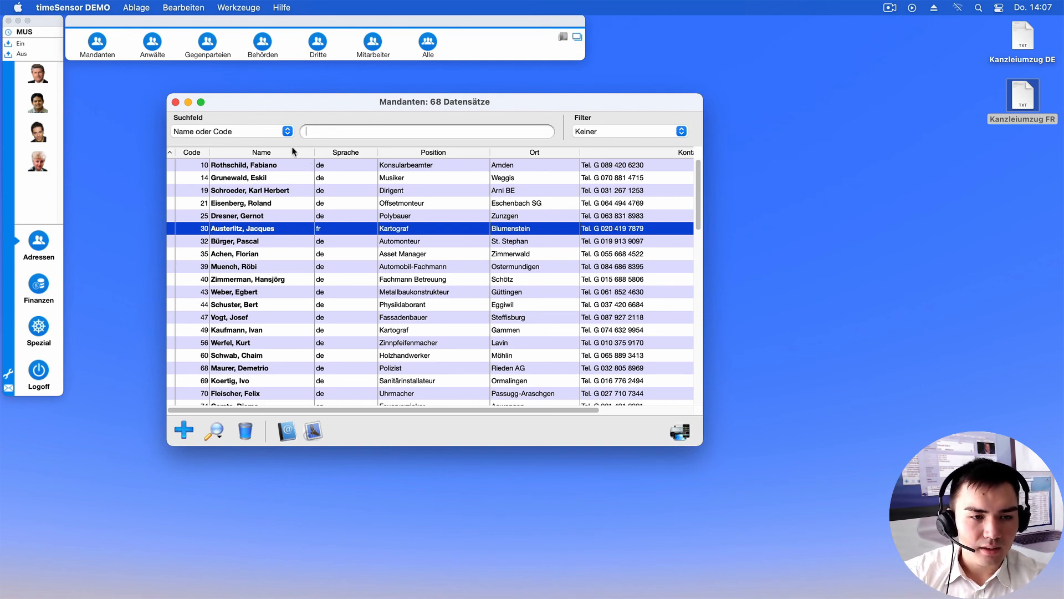
Add the clients listed as Musiker, Fachmann Betreuung, Physiklaborant and Zinnpfeifenmacher to the current client selection
left_click(277, 181, "super")
left_click(281, 277, "super")
left_click(271, 307, "super")
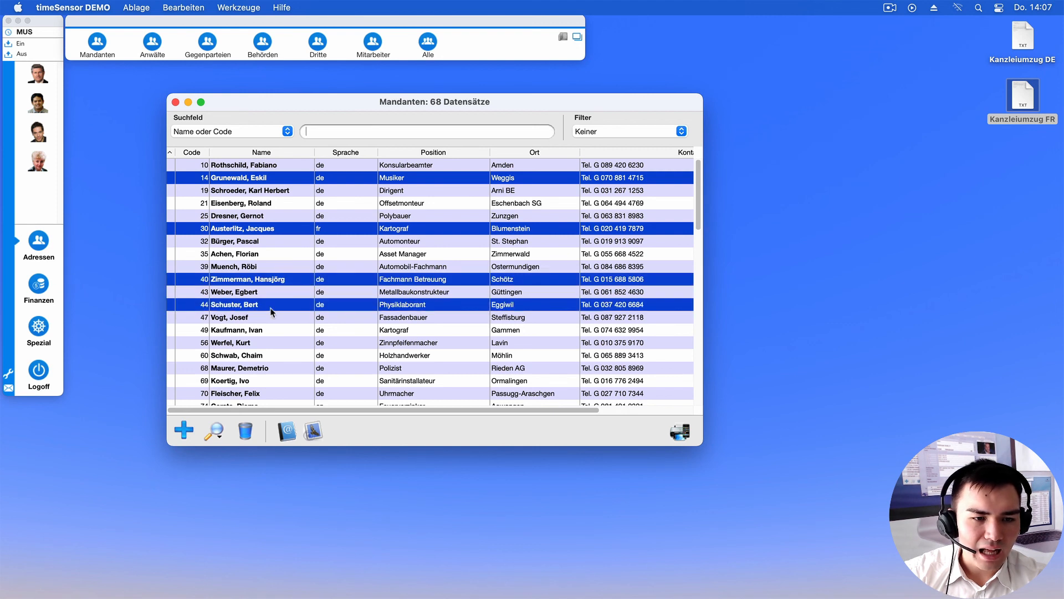
left_click(273, 342, "super")
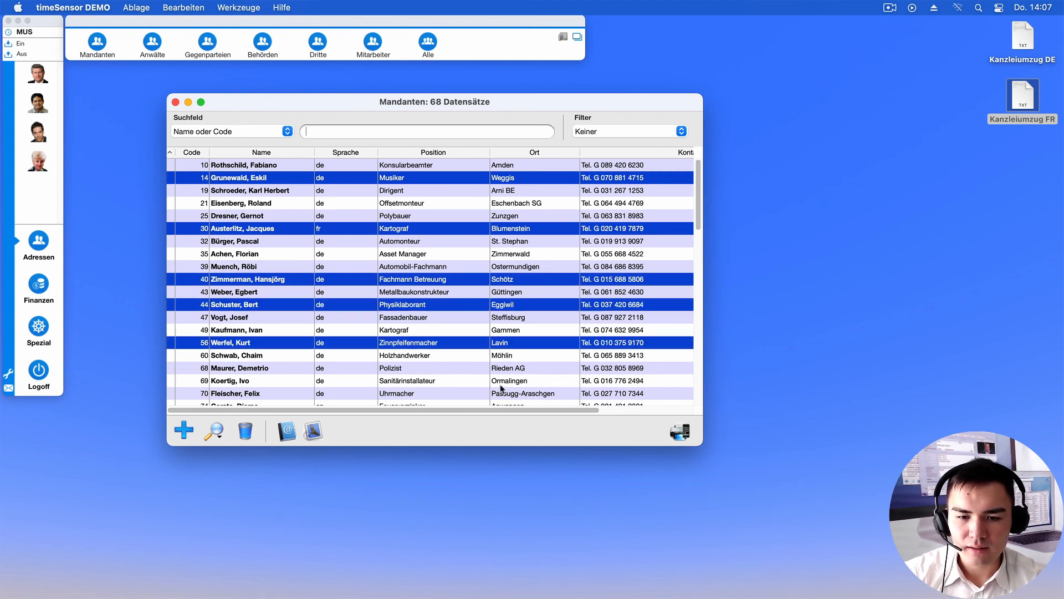
Print and archive the Kanzleiumzug letter for all selected clients
left_click(681, 431)
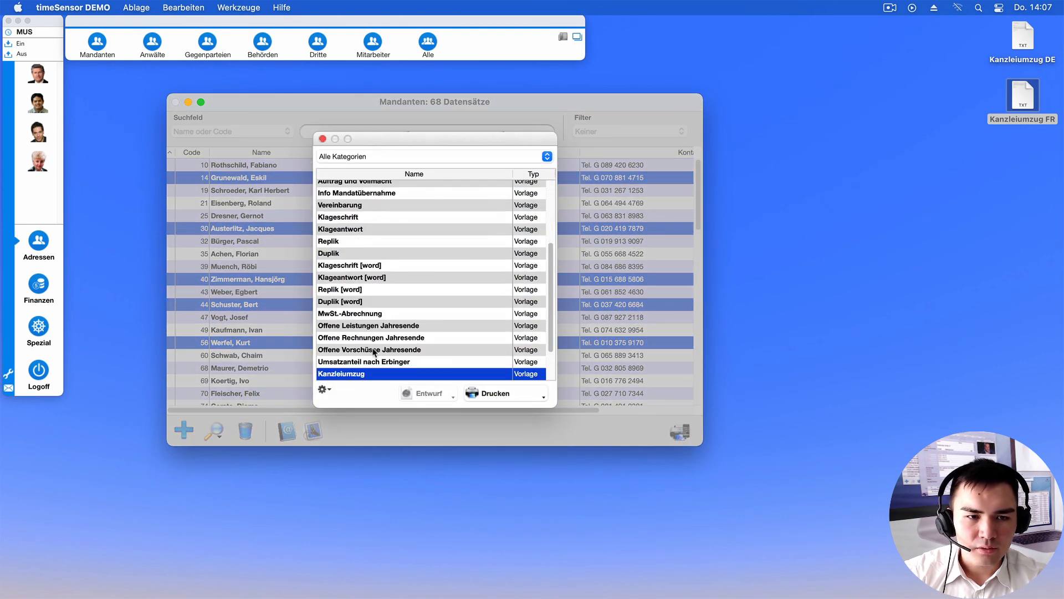
left_click(530, 395)
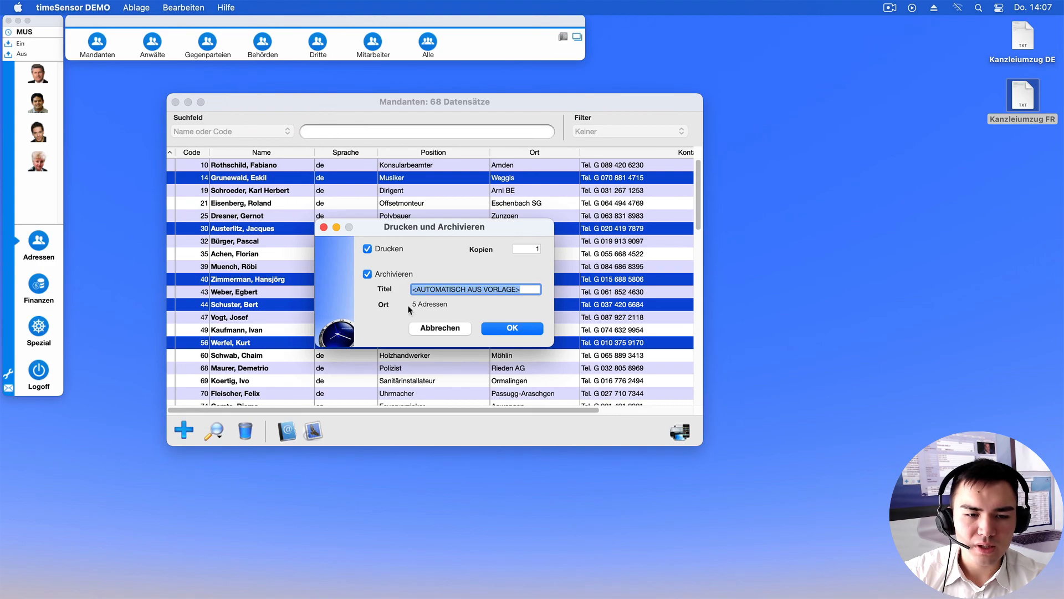